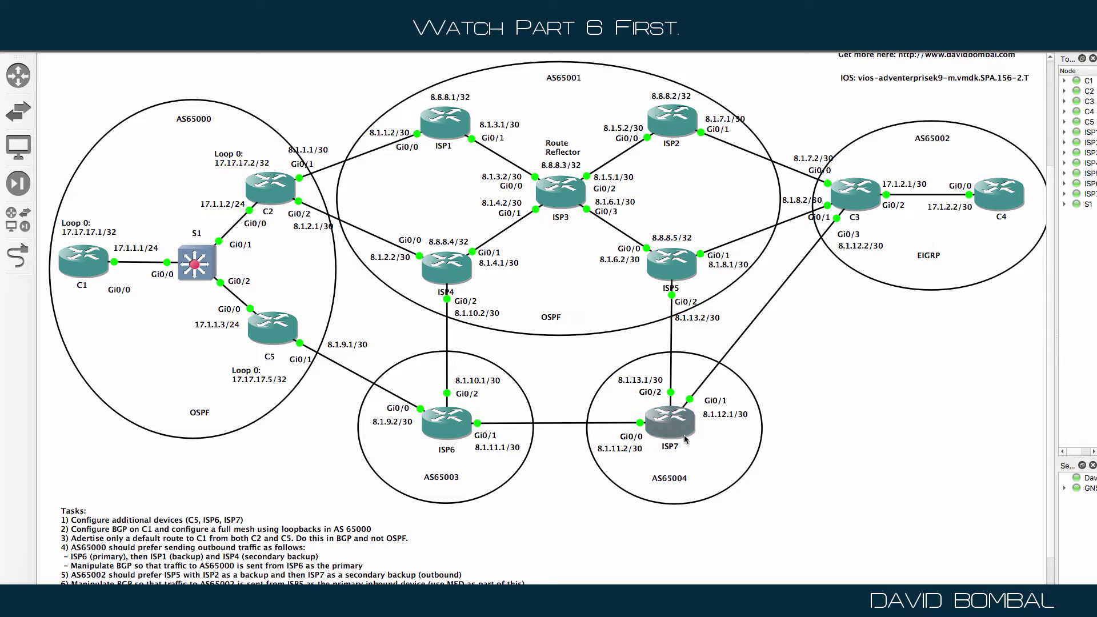
Open C3's console and display its running configuration from the BGP section with "sh run | b bgp".
{"action": "mouse_move", "coordinate": [685, 437]}
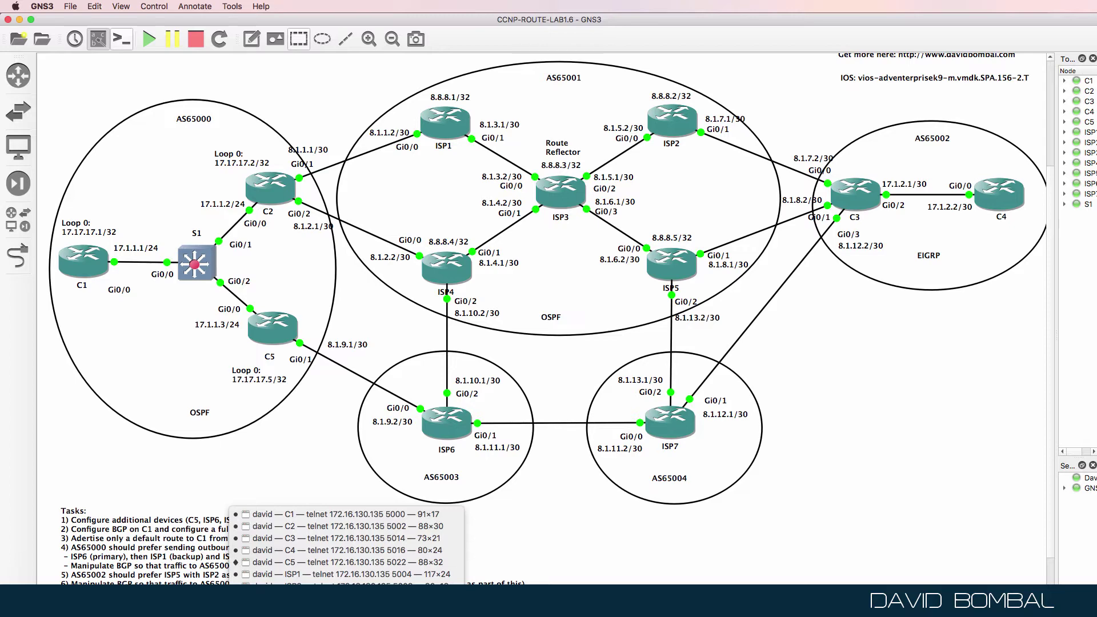
{"action": "left_click", "coordinate": [343, 538]}
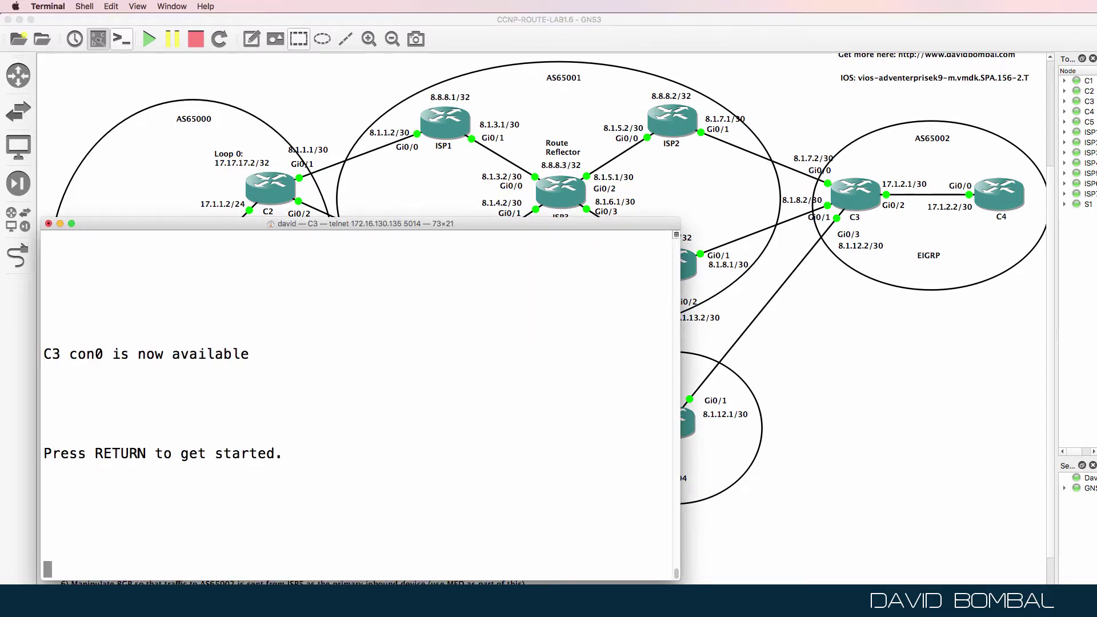
{"action": "key", "text": "Return"}
{"action": "type", "text": "en"}
{"action": "key", "text": "BackSpace"}
{"action": "key", "text": "BackSpace"}
{"action": "type", "text": "sh "}
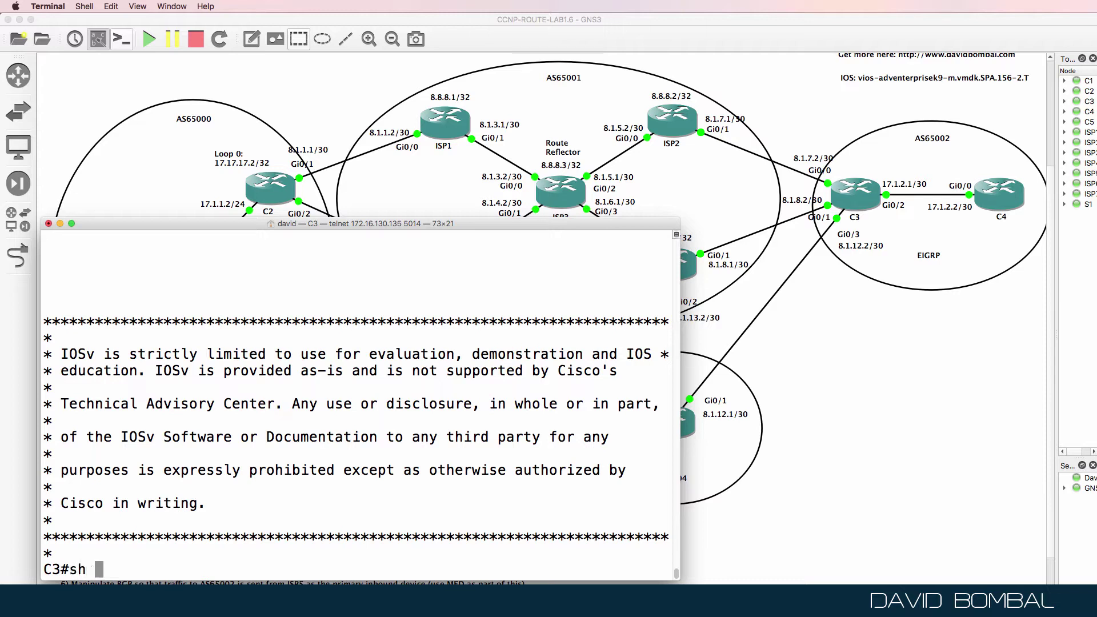
{"action": "type", "text": "run | b bgp"}
{"action": "key", "text": "Return"}
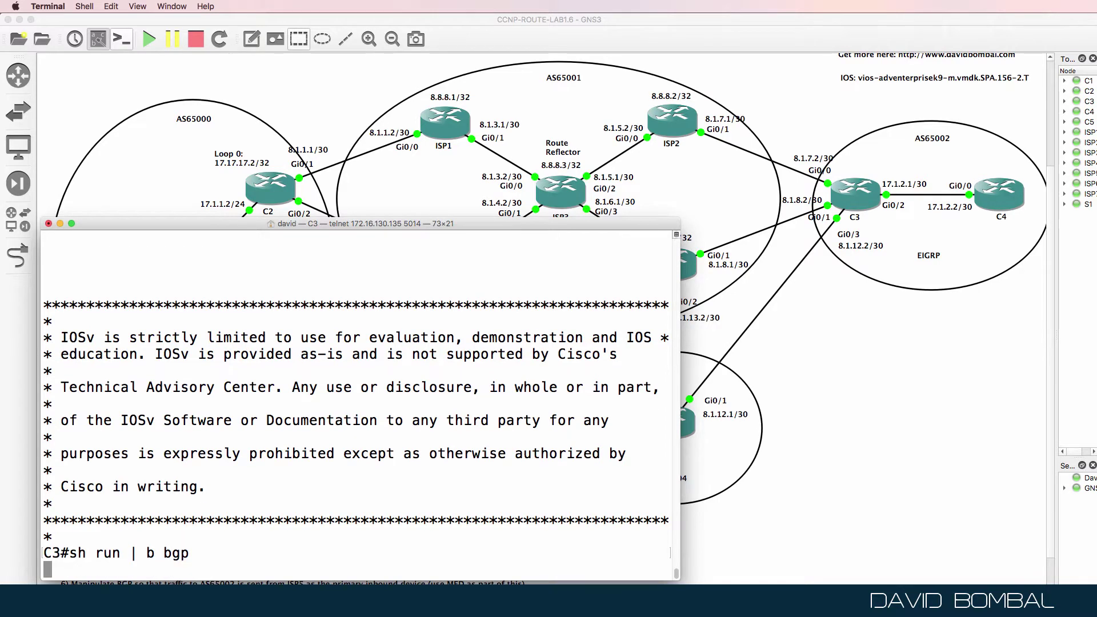
Examine C3's outbound neighbor route-maps and the definitions of set-med-200, set-med-100 and as-path-prepend.
{"action": "left_click_drag", "start_coordinate": [50, 421], "coordinate": [530, 418]}
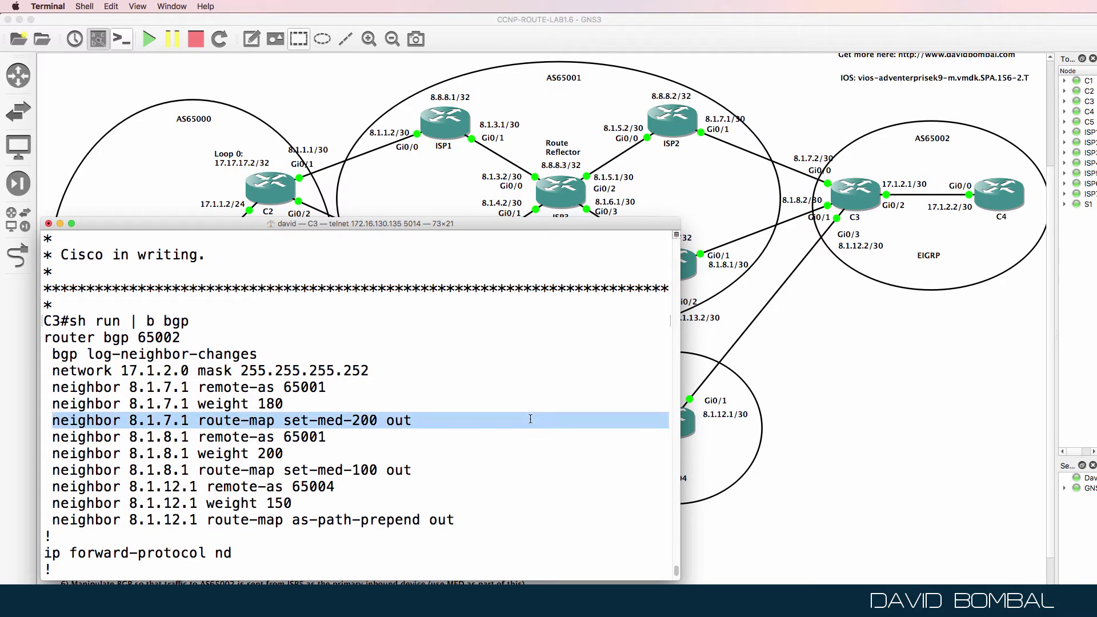
{"action": "left_click_drag", "start_coordinate": [50, 469], "coordinate": [491, 469]}
{"action": "scroll", "coordinate": [483, 482], "scroll_direction": "down", "scroll_amount": 6}
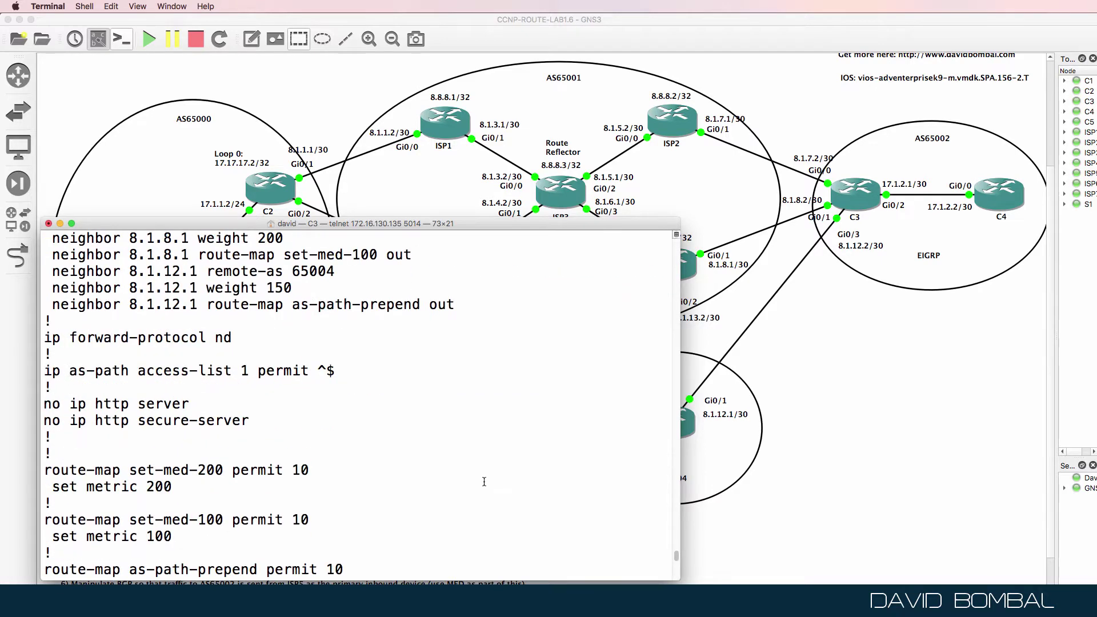
{"action": "left_click_drag", "start_coordinate": [416, 487], "coordinate": [224, 486]}
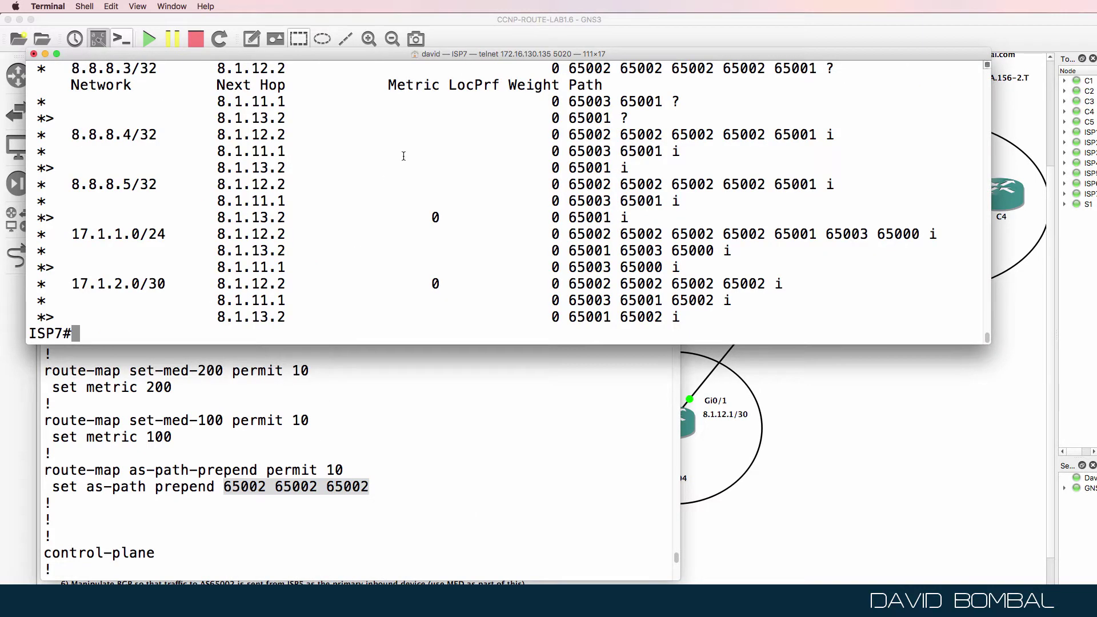
Display the BGP table on ISP7 with "sh ip bgp" and examine the next hop for network 17.1.2.0/30.
{"action": "type", "text": "sh ip bgp"}
{"action": "key", "text": "Return"}
{"action": "left_click_drag", "start_coordinate": [62, 284], "coordinate": [185, 283]}
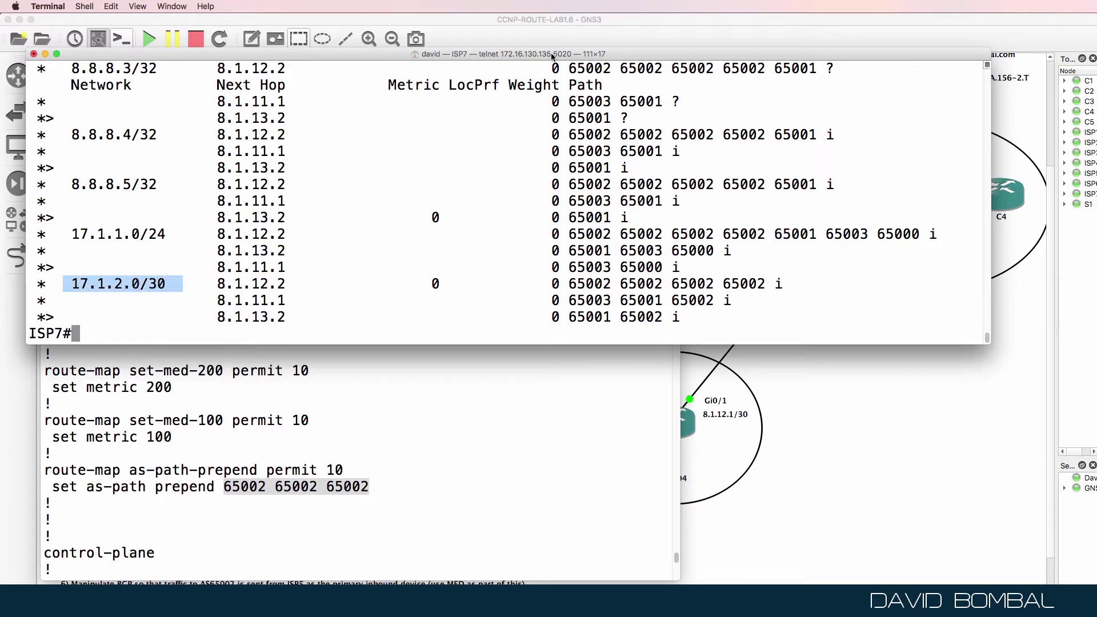
{"action": "left_click_drag", "start_coordinate": [552, 55], "coordinate": [622, 308]}
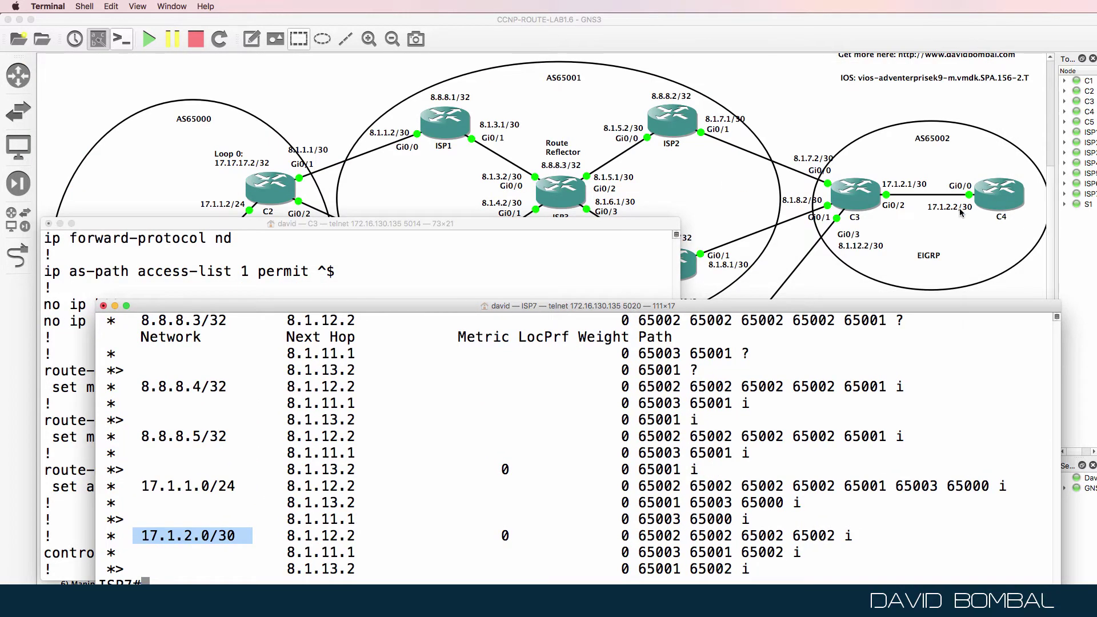
{"action": "left_click_drag", "start_coordinate": [280, 537], "coordinate": [369, 540]}
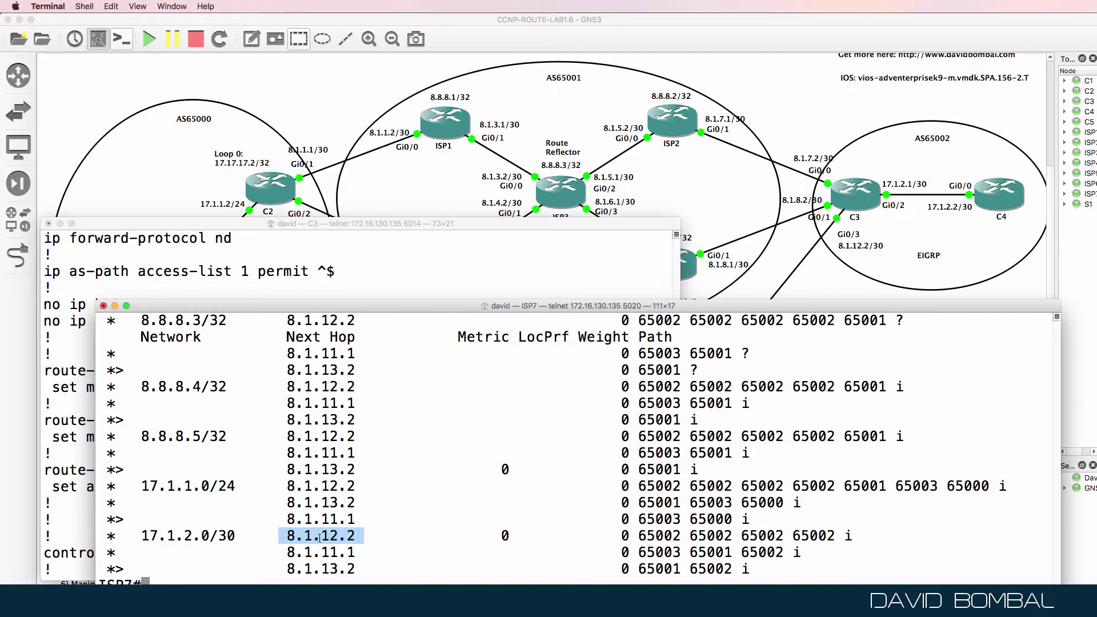
Examine the next hop and AS path of ISP7's 17.1.1.0/24 route learned from C3.
{"action": "double_click", "coordinate": [189, 485]}
{"action": "left_click_drag", "start_coordinate": [133, 485], "coordinate": [248, 487]}
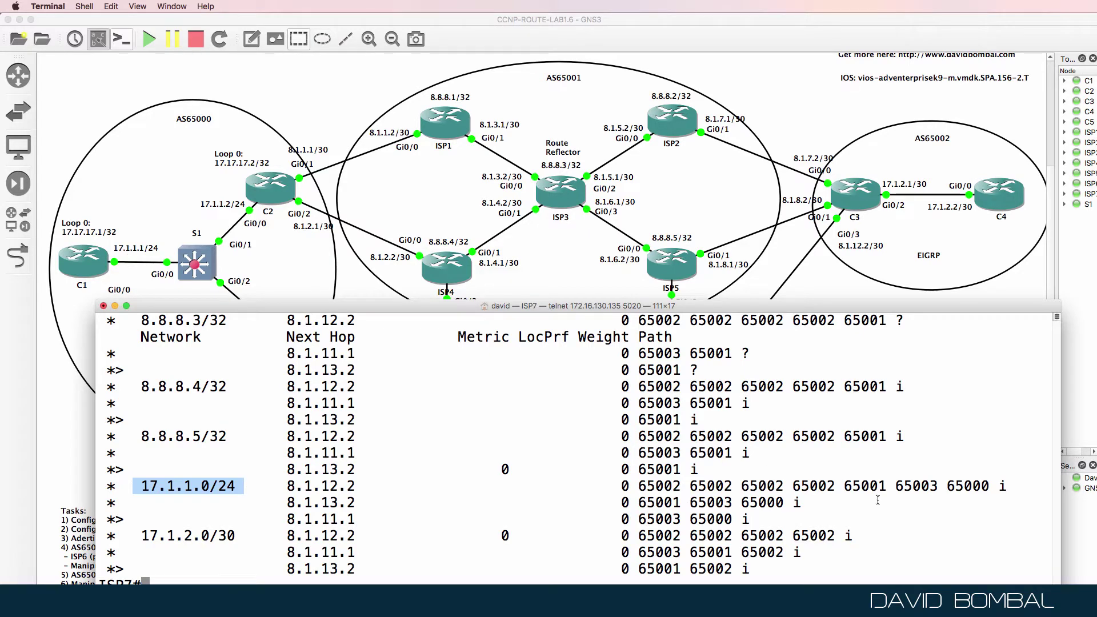
{"action": "left_click_drag", "start_coordinate": [991, 488], "coordinate": [947, 486]}
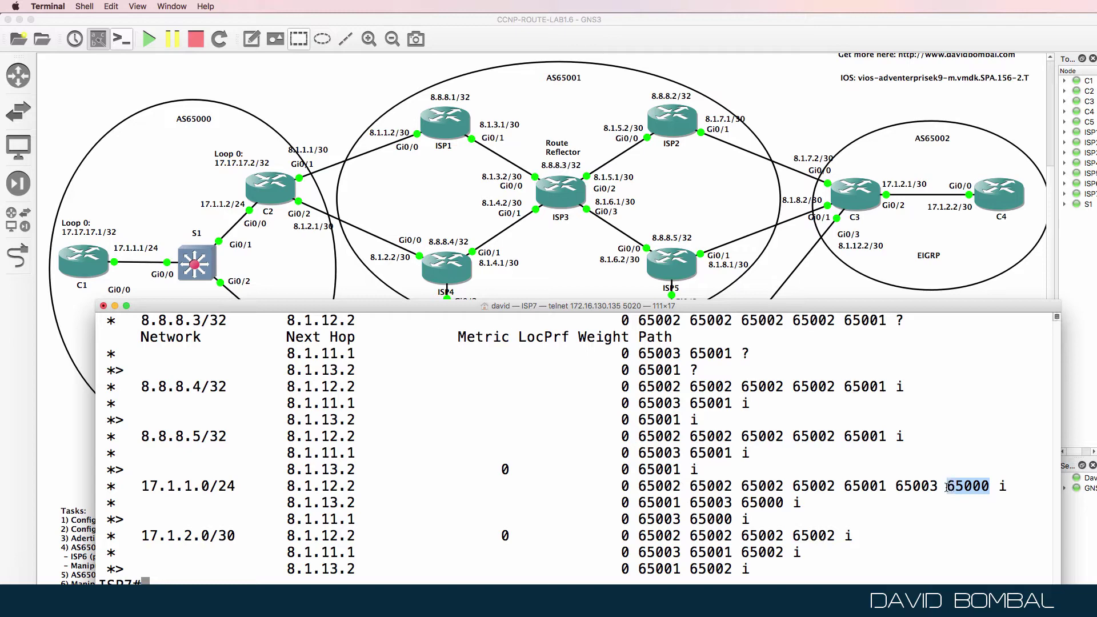
{"action": "left_click_drag", "start_coordinate": [280, 489], "coordinate": [381, 486]}
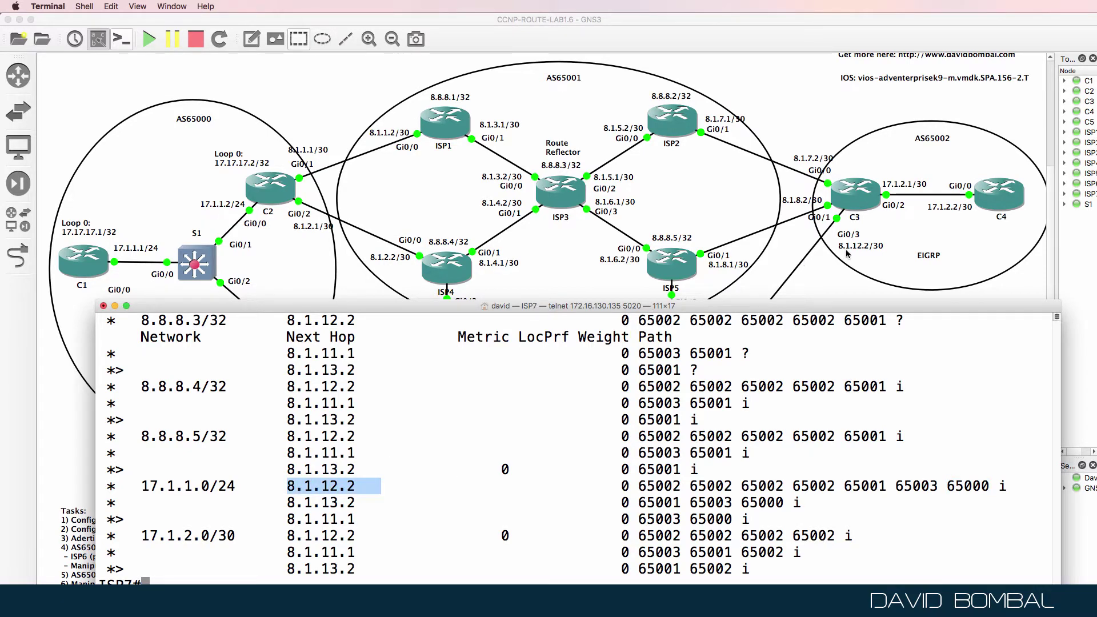
{"action": "left_click_drag", "start_coordinate": [629, 486], "coordinate": [836, 487]}
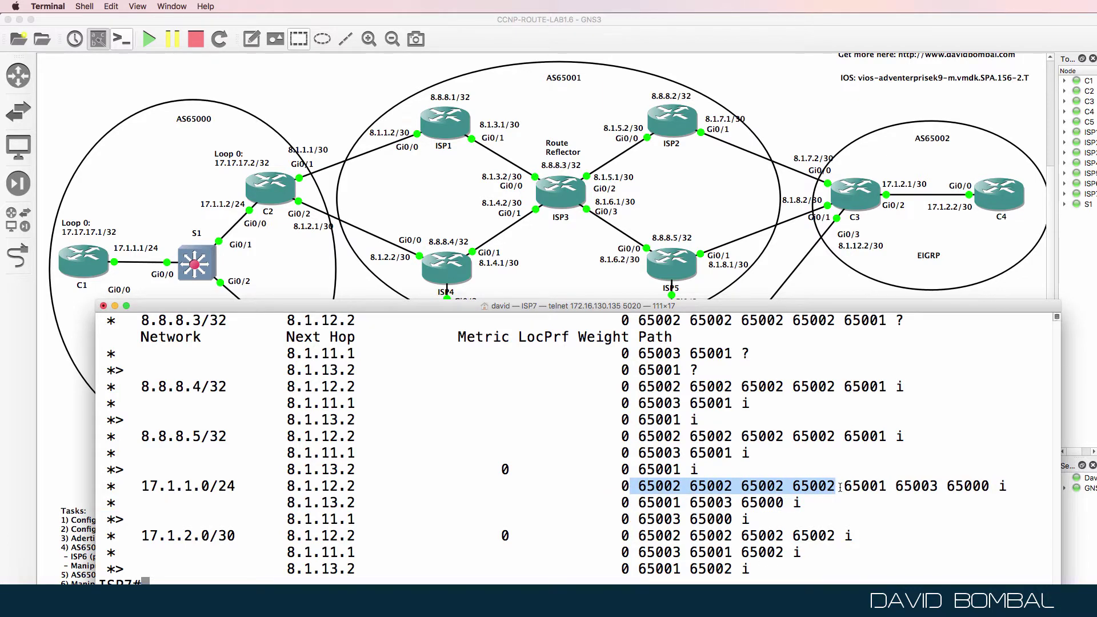
Check the earlier entries in ISP7's BGP table, examining the AS path of the 8.1.5.0/30 route through C3.
{"action": "scroll", "coordinate": [181, 449], "scroll_direction": "up", "scroll_amount": 5}
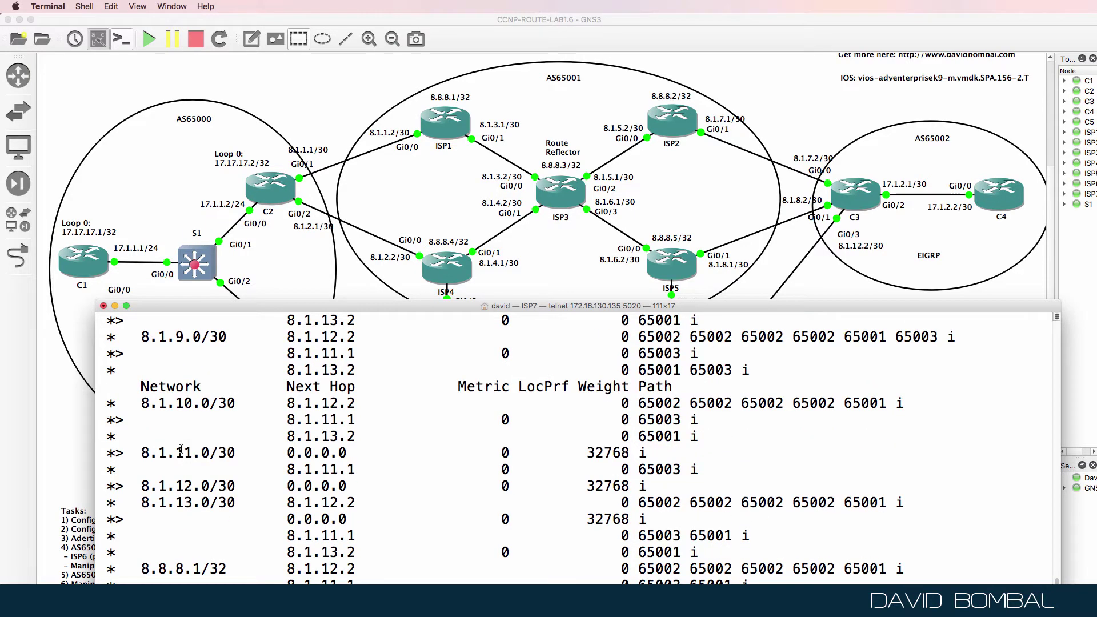
{"action": "scroll", "coordinate": [181, 449], "scroll_direction": "up", "scroll_amount": 6}
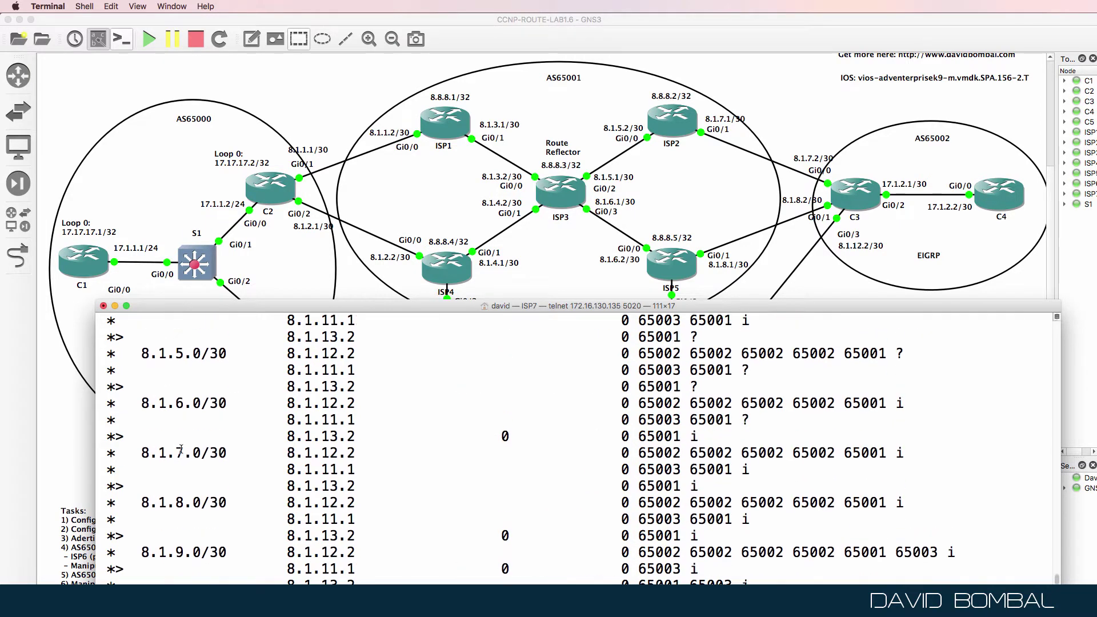
{"action": "left_click_drag", "start_coordinate": [135, 452], "coordinate": [913, 457]}
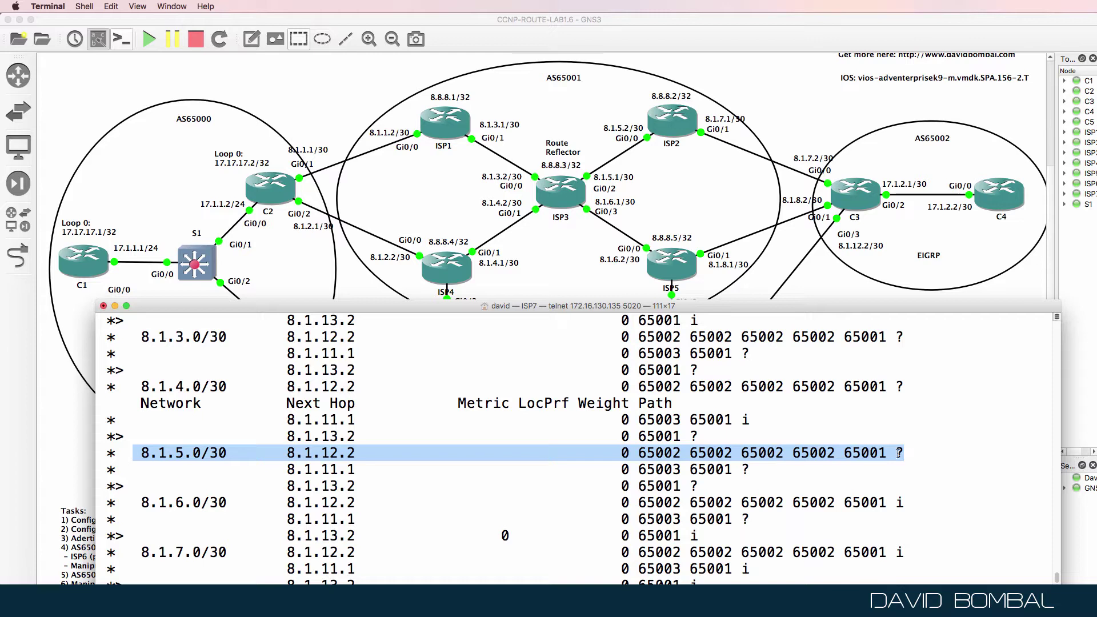
{"action": "left_click_drag", "start_coordinate": [835, 454], "coordinate": [891, 454]}
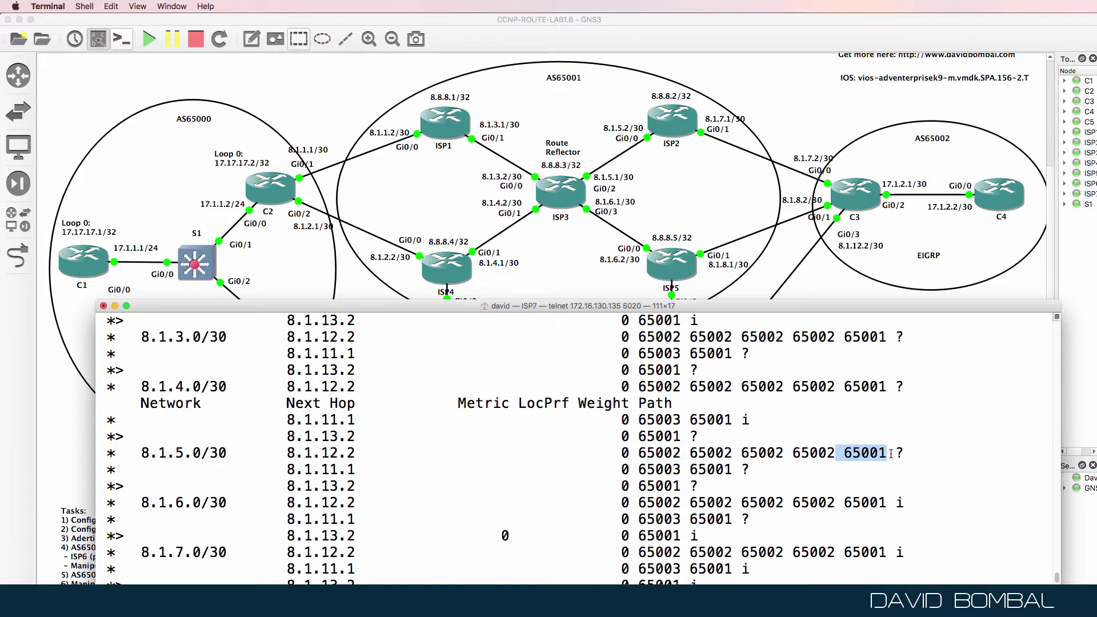
Return to C3's console, leave the configuration listing and enter global configuration mode.
{"action": "left_click", "coordinate": [654, 40]}
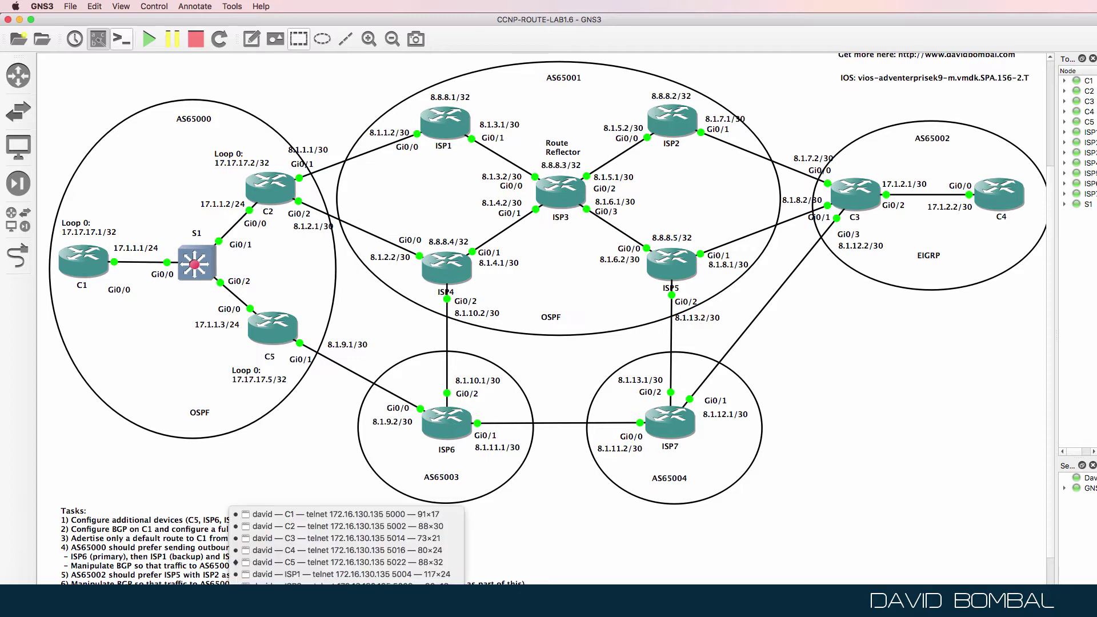
{"action": "left_click", "coordinate": [328, 538]}
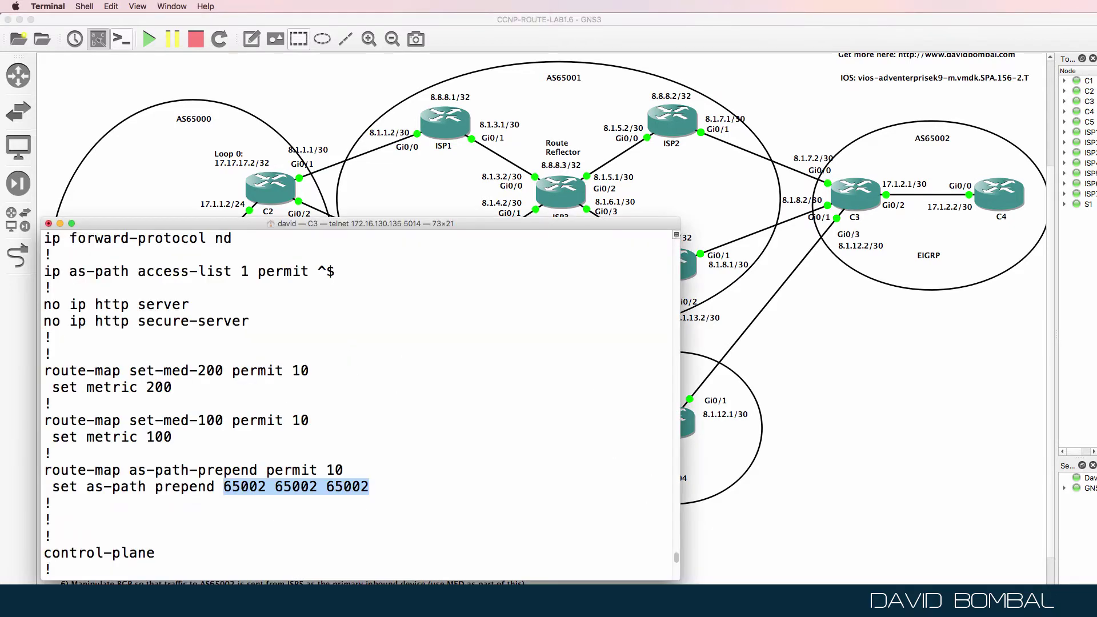
{"action": "type", "text": "q"}
{"action": "type", "text": "conf t"}
{"action": "key", "text": "Return"}
Create AS-path access list 1 on C3 permitting the regular expression ^$, checking the command options along the way.
{"action": "type", "text": "ro"}
{"action": "key", "text": "BackSpace"}
{"action": "key", "text": "BackSpace"}
{"action": "type", "text": "ip as"}
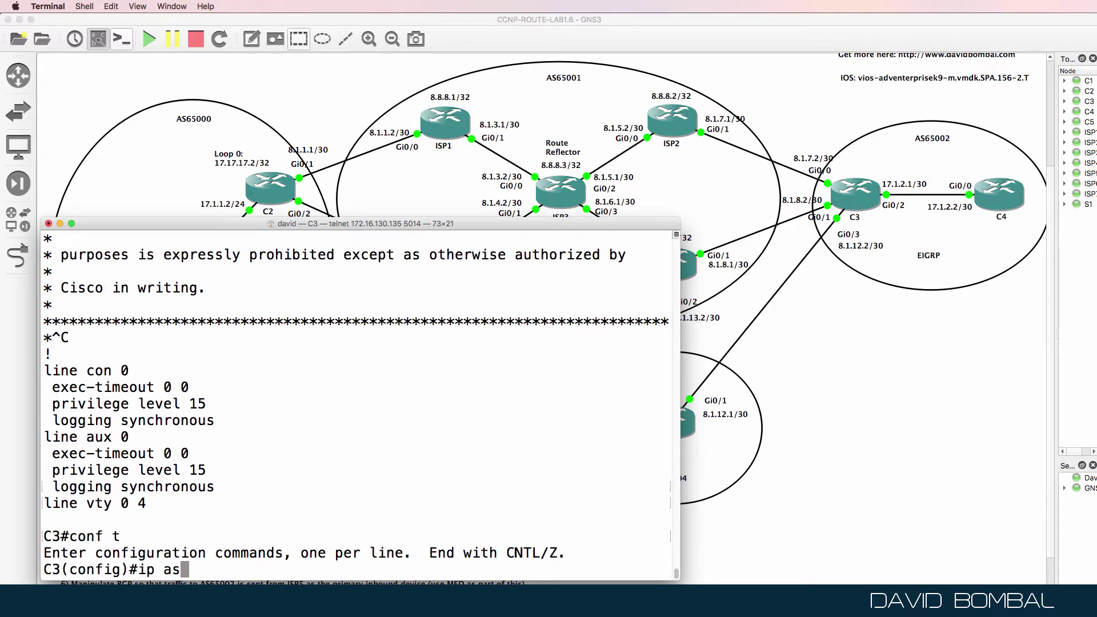
{"action": "key", "text": "Tab"}
{"action": "type", "text": "acc"}
{"action": "key", "text": "Tab"}
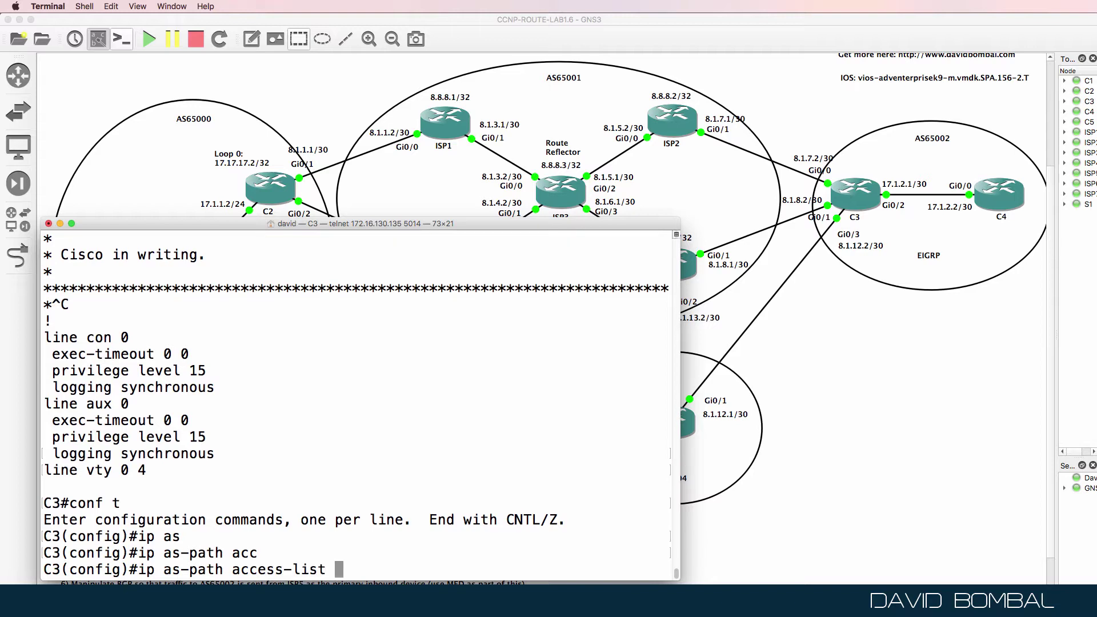
{"action": "type", "text": "?1 ?"}
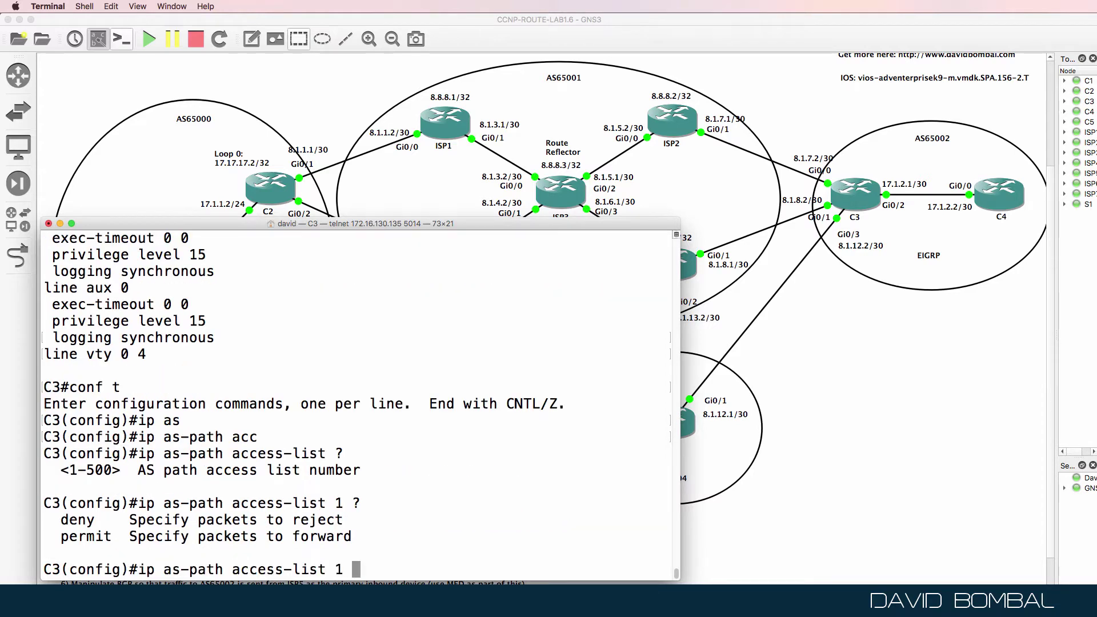
{"action": "type", "text": "per"}
{"action": "key", "text": "Tab"}
{"action": "type", "text": "?"}
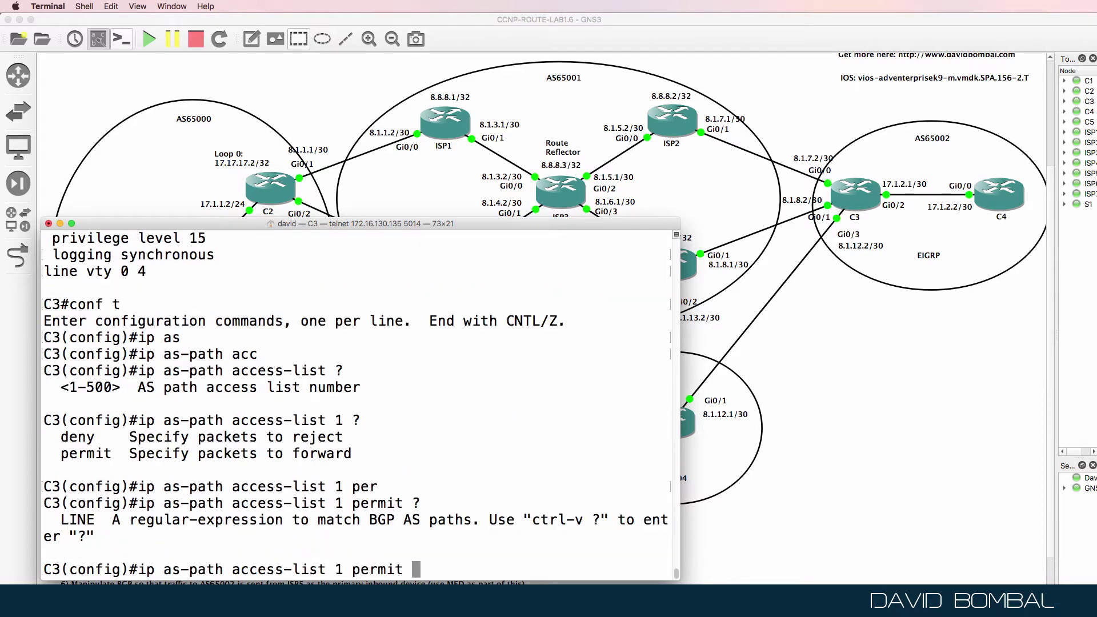
{"action": "type", "text": "^$"}
{"action": "key", "text": "Return"}
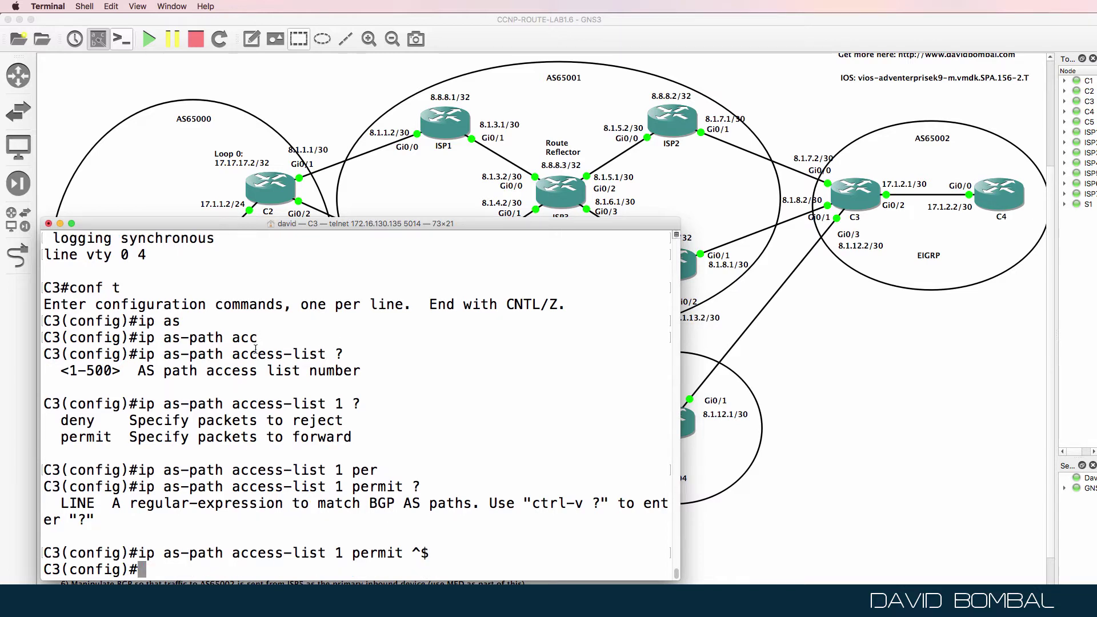
Highlight the ^$ expression in the access list entry and exit configuration mode.
{"action": "left_click_drag", "start_coordinate": [404, 552], "coordinate": [434, 553]}
{"action": "left_click", "coordinate": [433, 553]}
{"action": "left_click_drag", "start_coordinate": [409, 552], "coordinate": [430, 552]}
{"action": "type", "text": "end"}
{"action": "key", "text": "Return"}
{"action": "key", "text": "Return"}
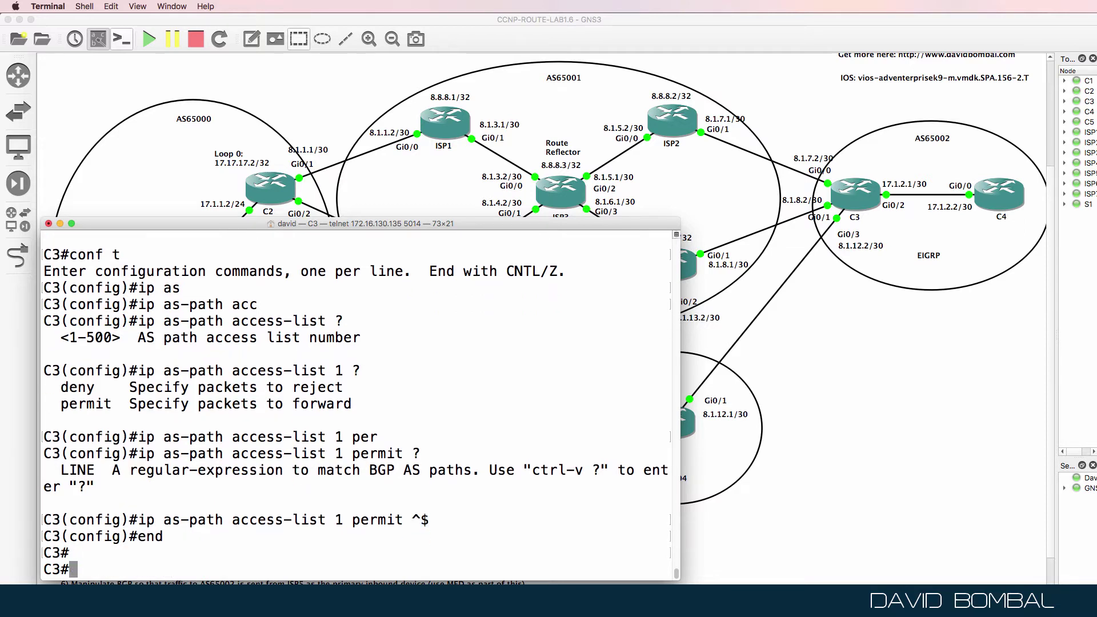
Display C3's BGP table through to its end with "sh ip bgp", widening the console window to fit the paths.
{"action": "type", "text": "sh ip"}
{"action": "key", "text": "BackSpace"}
{"action": "key", "text": "BackSpace"}
{"action": "type", "text": "ip bgp"}
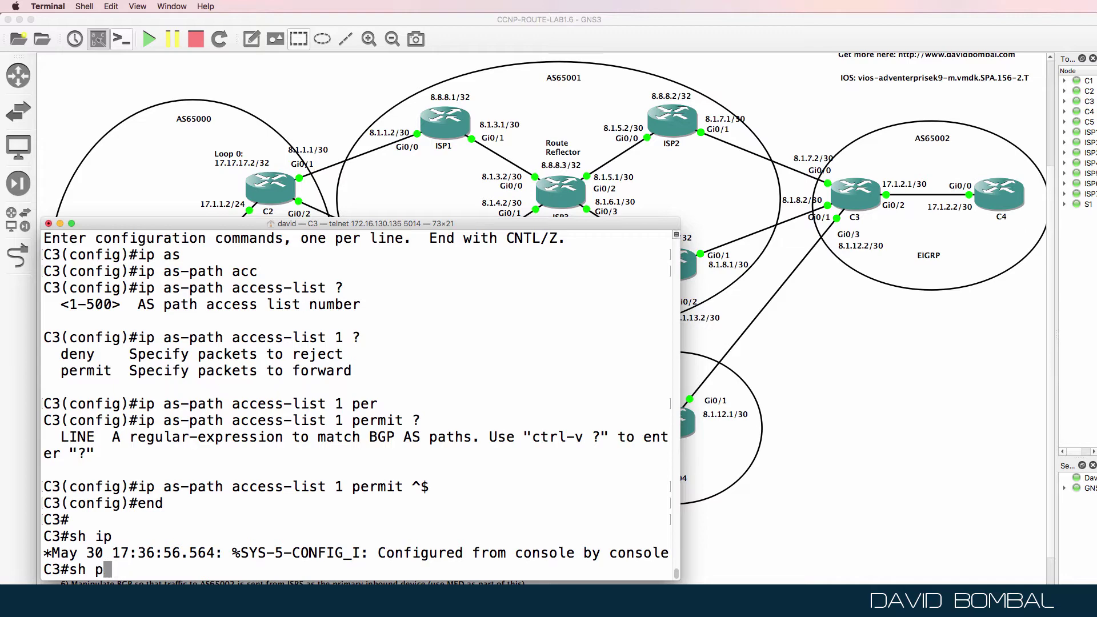
{"action": "key", "text": "Return"}
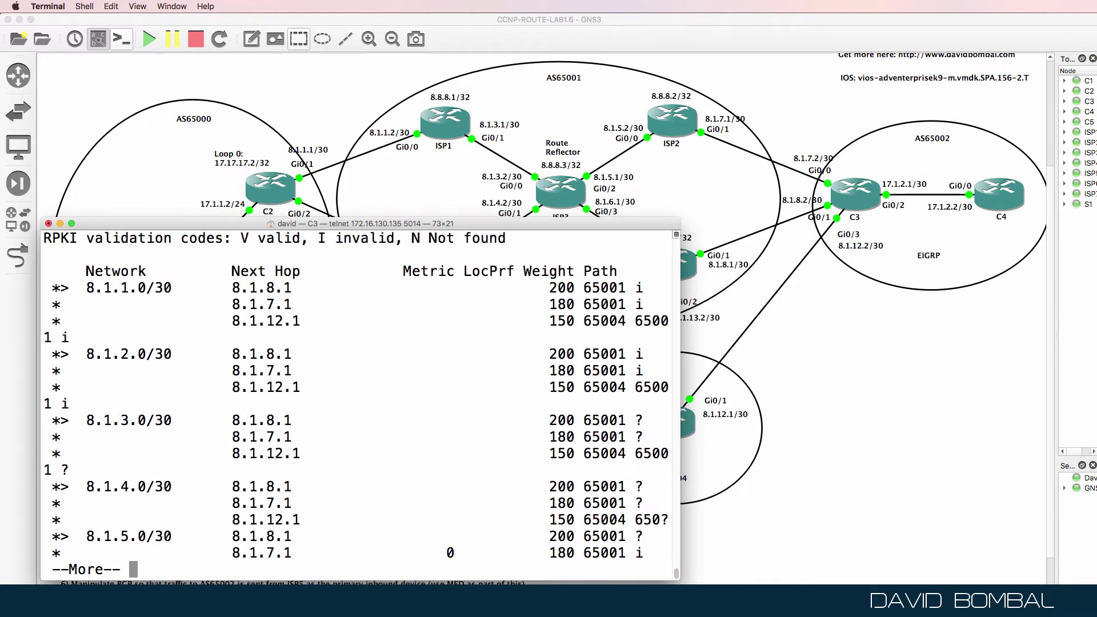
{"action": "key", "text": "space"}
{"action": "key", "text": "space"}
{"action": "key", "text": "space"}
{"action": "left_click_drag", "start_coordinate": [678, 433], "coordinate": [794, 432]}
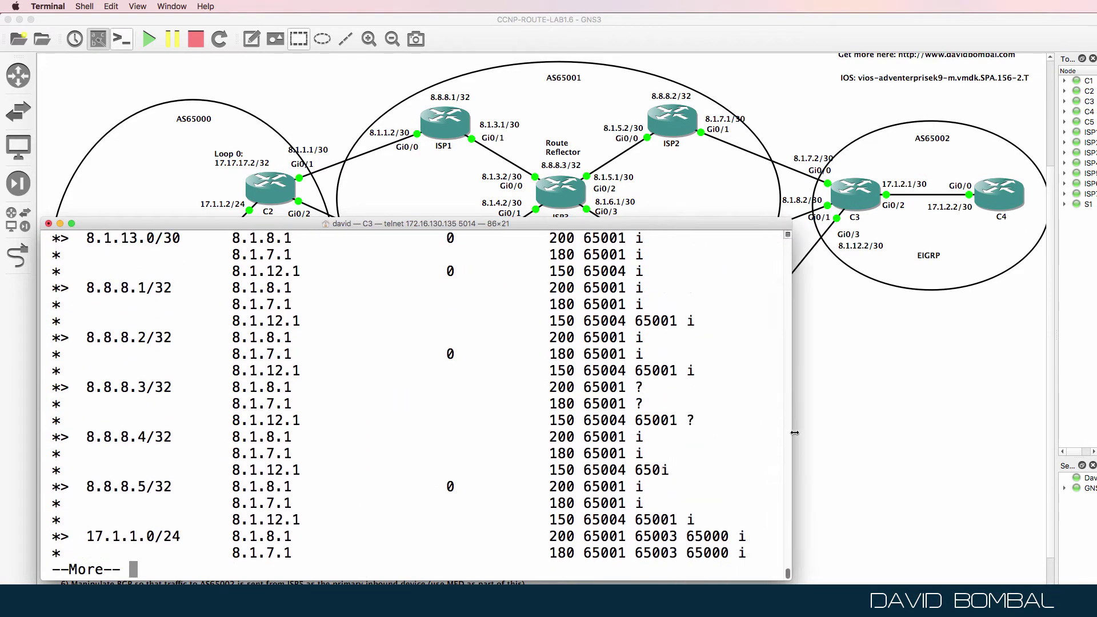
{"action": "key", "text": "space"}
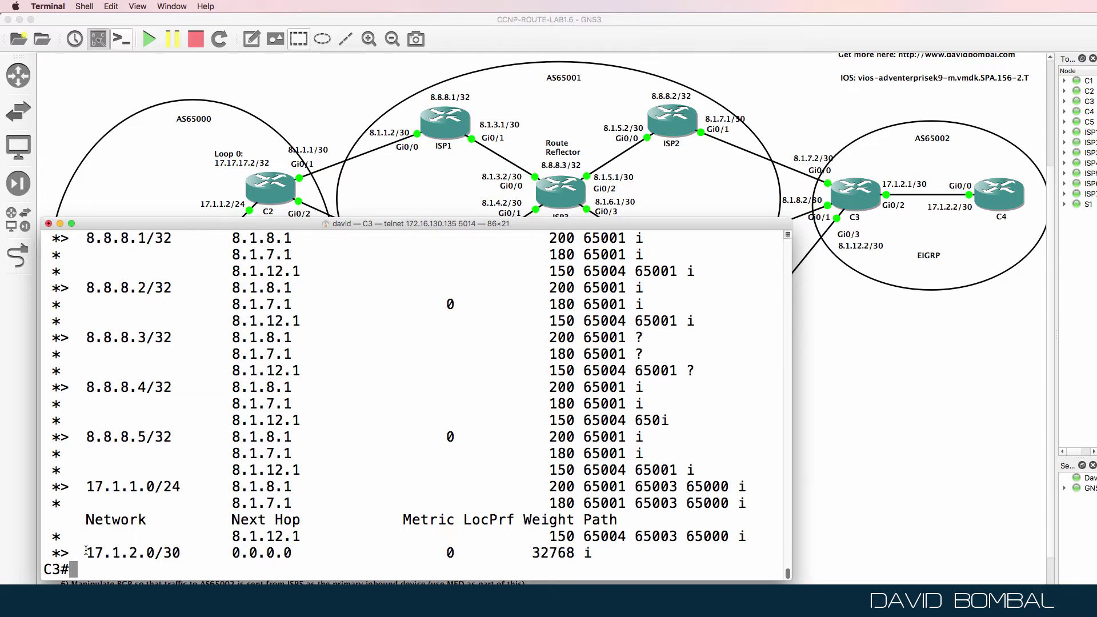
Examine the 17.1.2.0/30 entry in C3's BGP table and compare its AS path with the other routes.
{"action": "left_click_drag", "start_coordinate": [50, 553], "coordinate": [666, 553]}
{"action": "left_click", "coordinate": [581, 552]}
{"action": "scroll", "coordinate": [601, 510], "scroll_direction": "up", "scroll_amount": 20}
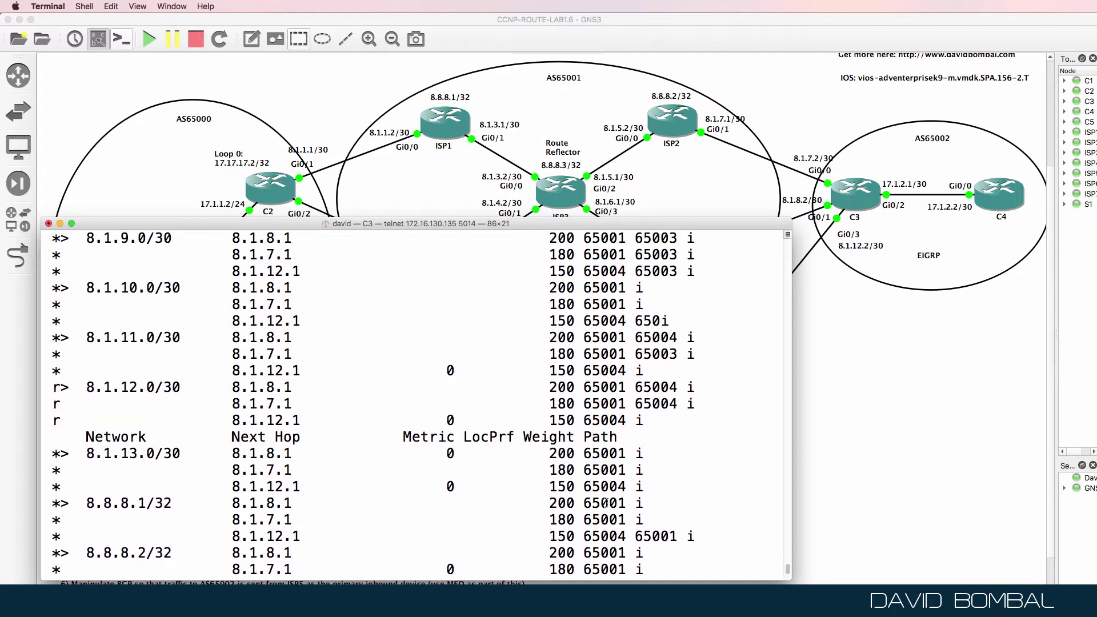
{"action": "scroll", "coordinate": [605, 503], "scroll_direction": "down", "scroll_amount": 20}
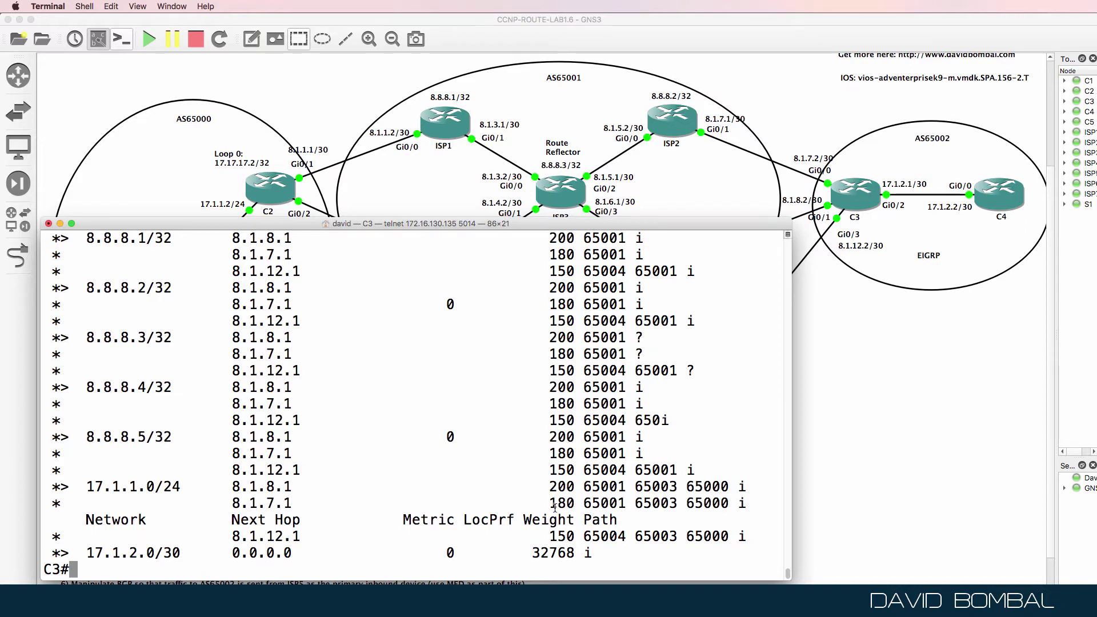
{"action": "left_click_drag", "start_coordinate": [81, 552], "coordinate": [606, 556]}
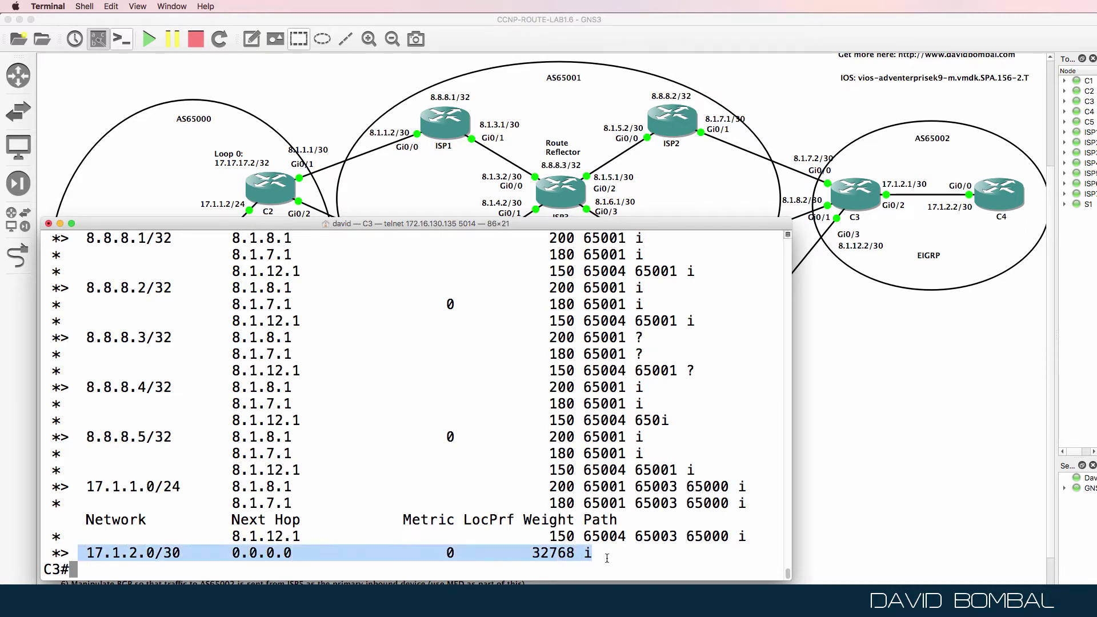
Display C3's running configuration again from the BGP section with "sh run | b bgp".
{"action": "type", "text": "sh run "}
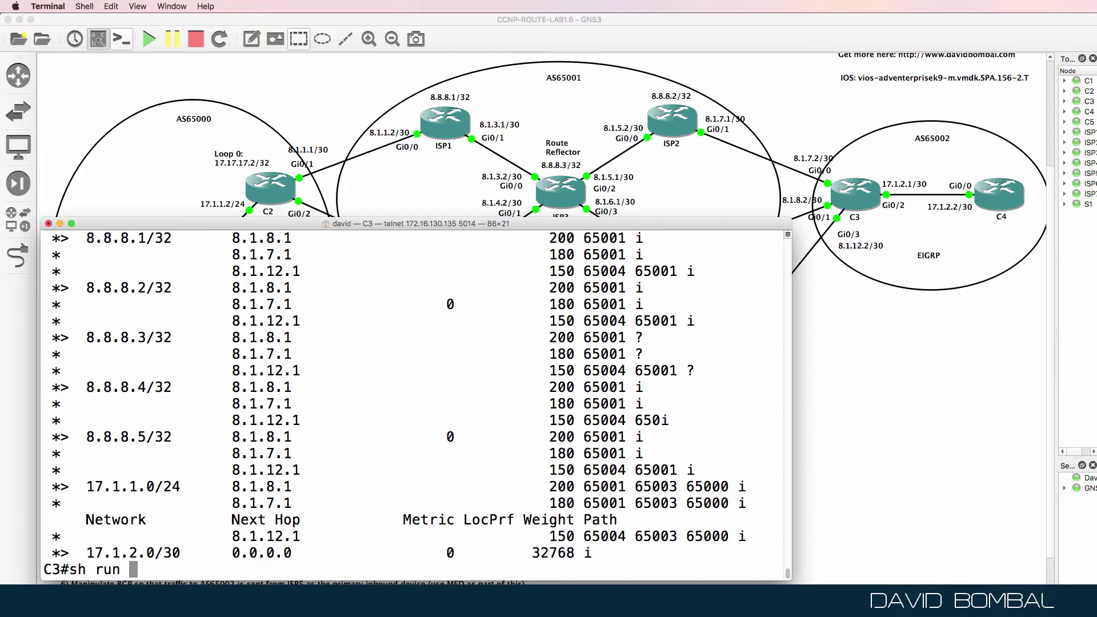
{"action": "type", "text": "| b bgp"}
{"action": "key", "text": "Return"}
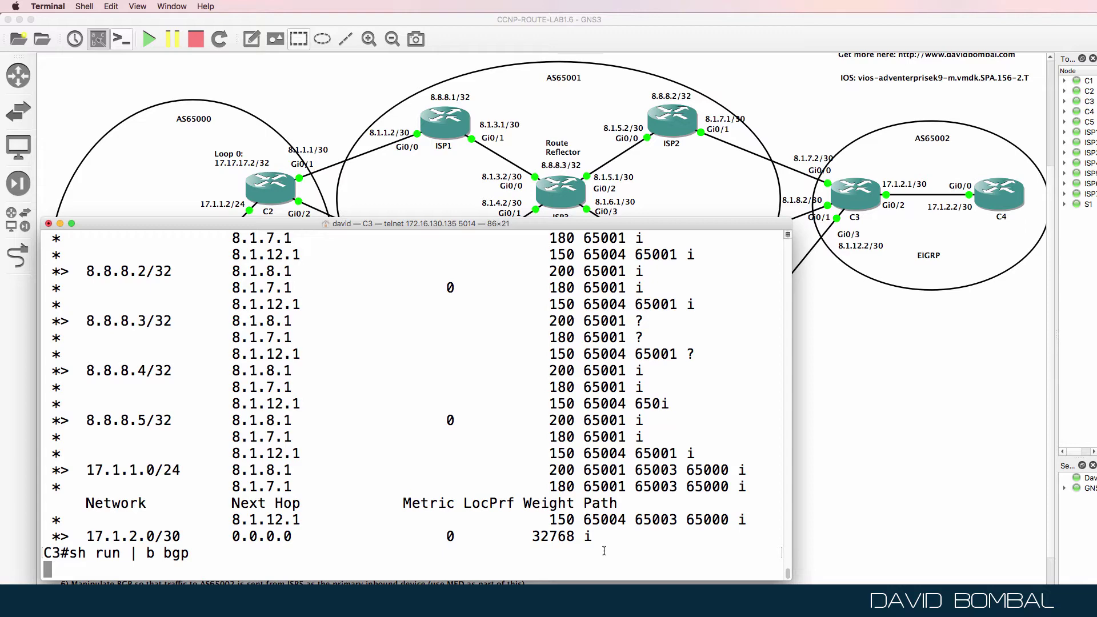
Display only the BGP section of C3's configuration with "sh run | sec bgp" and highlight the neighbors' outbound route-map lines.
{"action": "scroll", "coordinate": [423, 349], "scroll_direction": "up", "scroll_amount": 5}
{"action": "left_click_drag", "start_coordinate": [423, 350], "coordinate": [61, 346]}
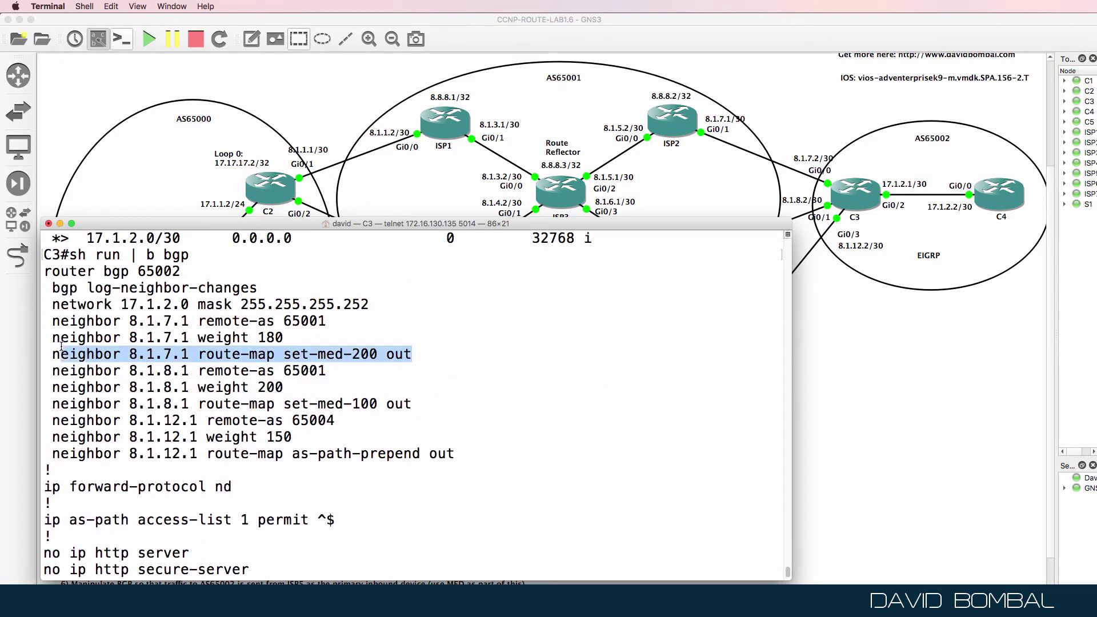
{"action": "key", "text": "q"}
{"action": "key", "text": "Up"}
{"action": "key", "text": "Left"}
{"action": "key", "text": "Left"}
{"action": "key", "text": "Left"}
{"action": "key", "text": "Left"}
{"action": "key", "text": "BackSpace"}
{"action": "type", "text": "sec"}
{"action": "key", "text": "Return"}
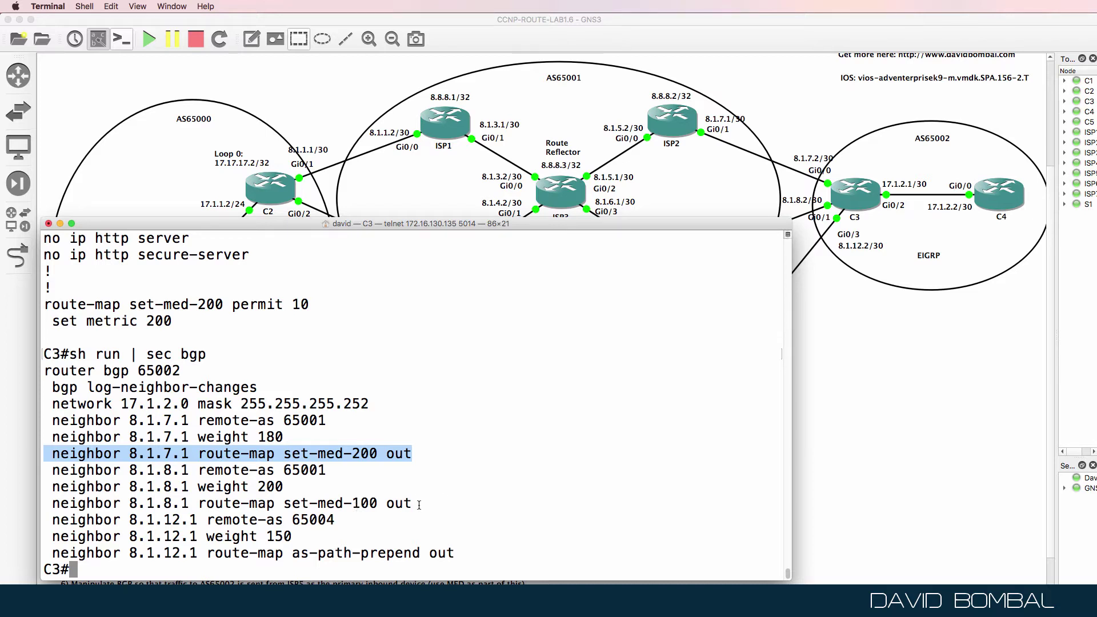
{"action": "left_click_drag", "start_coordinate": [416, 503], "coordinate": [19, 499]}
{"action": "left_click_drag", "start_coordinate": [489, 555], "coordinate": [36, 553]}
Display C3's running configuration with "sh run | b bgp" and page down through the three route maps.
{"action": "key", "text": "Up"}
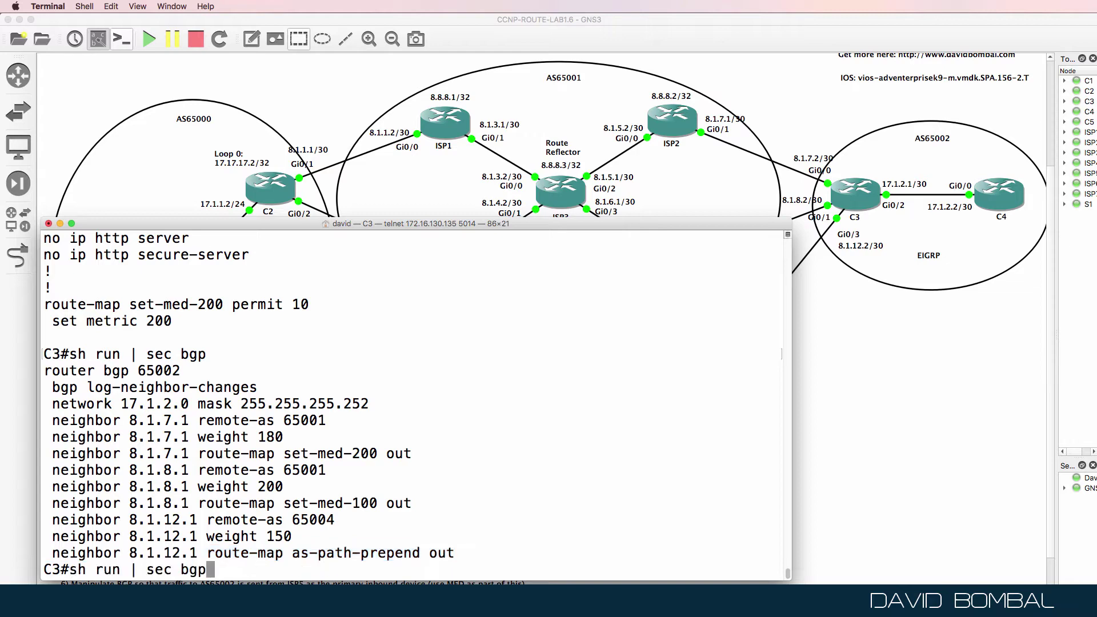
{"action": "key", "text": "BackSpace"}
{"action": "key", "text": "BackSpace"}
{"action": "key", "text": "BackSpace"}
{"action": "key", "text": "BackSpace"}
{"action": "key", "text": "BackSpace"}
{"action": "key", "text": "BackSpace"}
{"action": "key", "text": "BackSpace"}
{"action": "type", "text": "b bgp"}
{"action": "key", "text": "Return"}
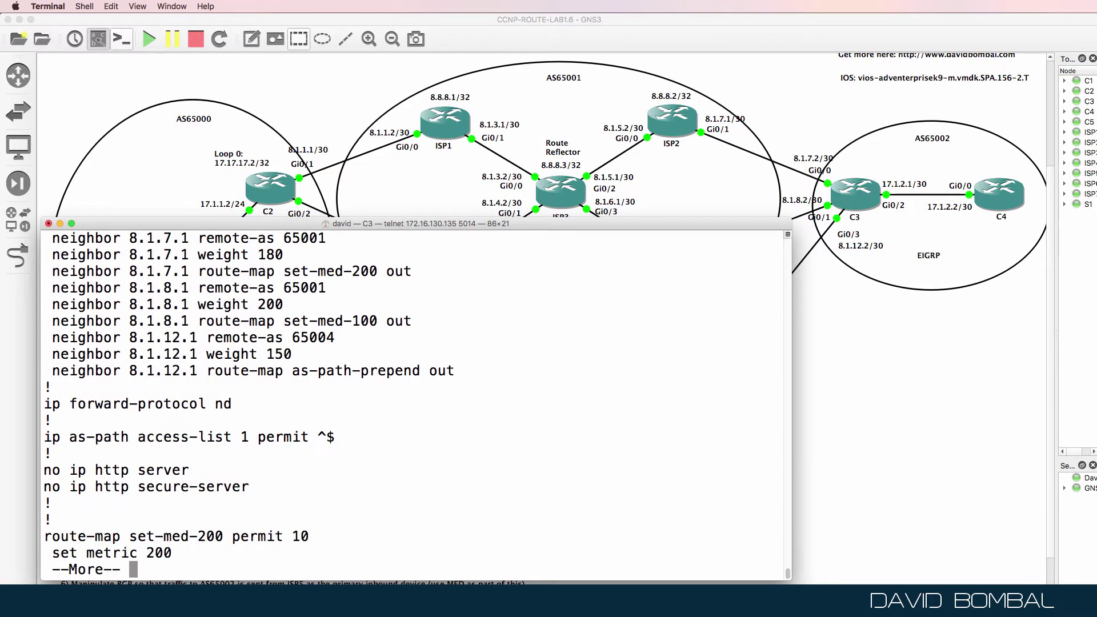
{"action": "key", "text": "Return"}
{"action": "key", "text": "Return"}
{"action": "key", "text": "Return"}
{"action": "key", "text": "Return"}
{"action": "key", "text": "Return"}
{"action": "key", "text": "Return"}
{"action": "key", "text": "Return"}
{"action": "key", "text": "Return"}
{"action": "key", "text": "Return"}
{"action": "key", "text": "Return"}
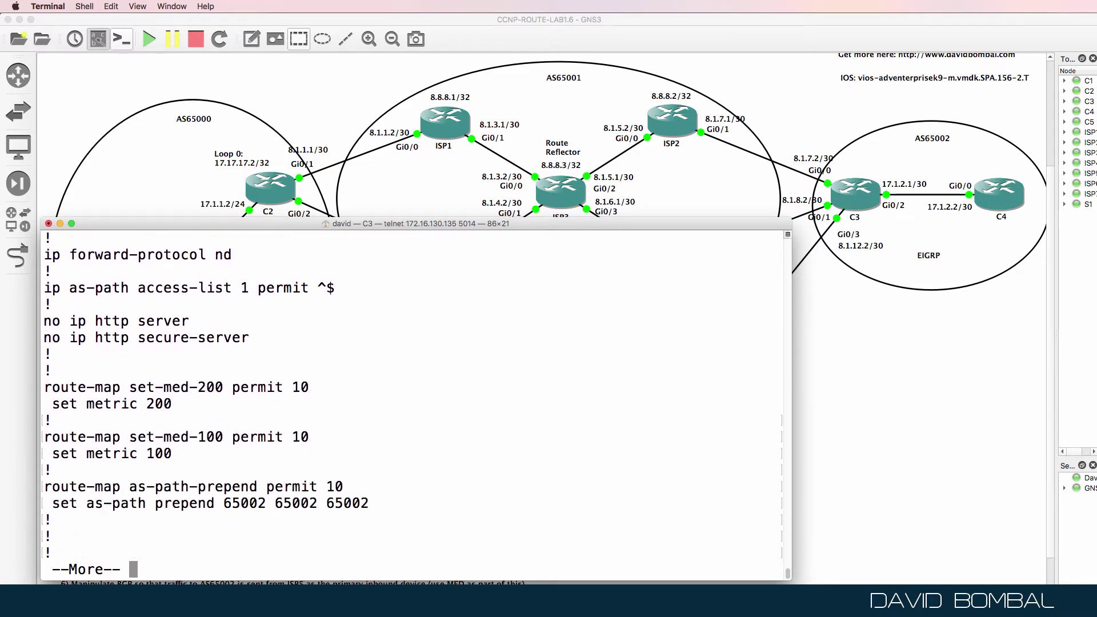
In configuration mode on C3, add "match as-path 1" to route-map as-path-prepend permit 10 and exit the route map.
{"action": "type", "text": "qconf t"}
{"action": "key", "text": "Return"}
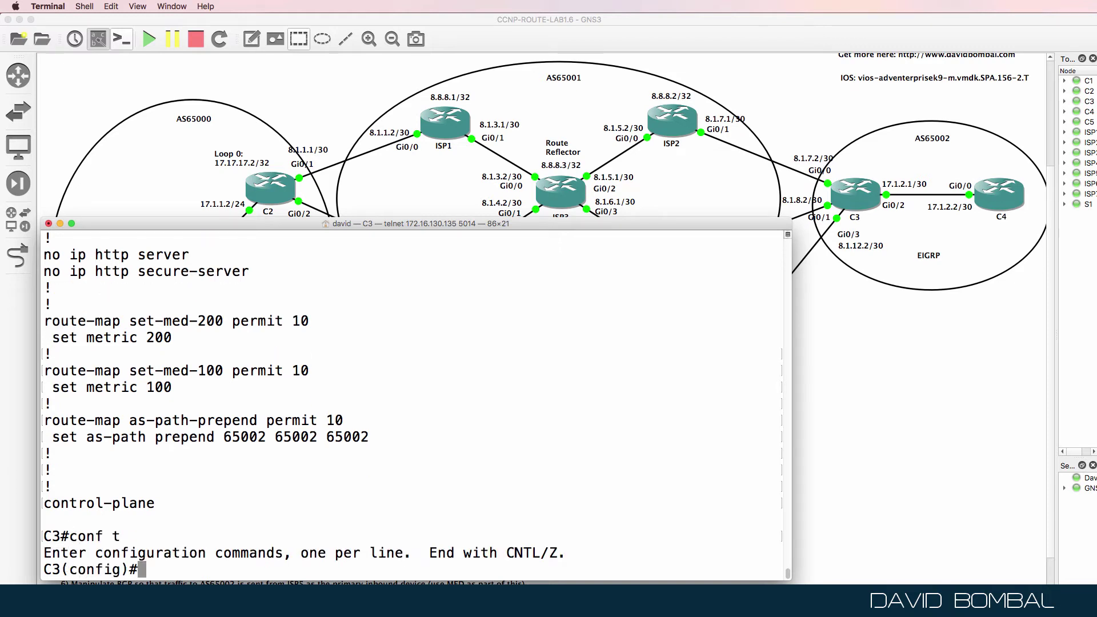
{"action": "left_click_drag", "start_coordinate": [367, 416], "coordinate": [17, 420]}
{"action": "key", "text": "super+c"}
{"action": "key", "text": "super+v"}
{"action": "key", "text": "Return"}
{"action": "type", "text": "m"}
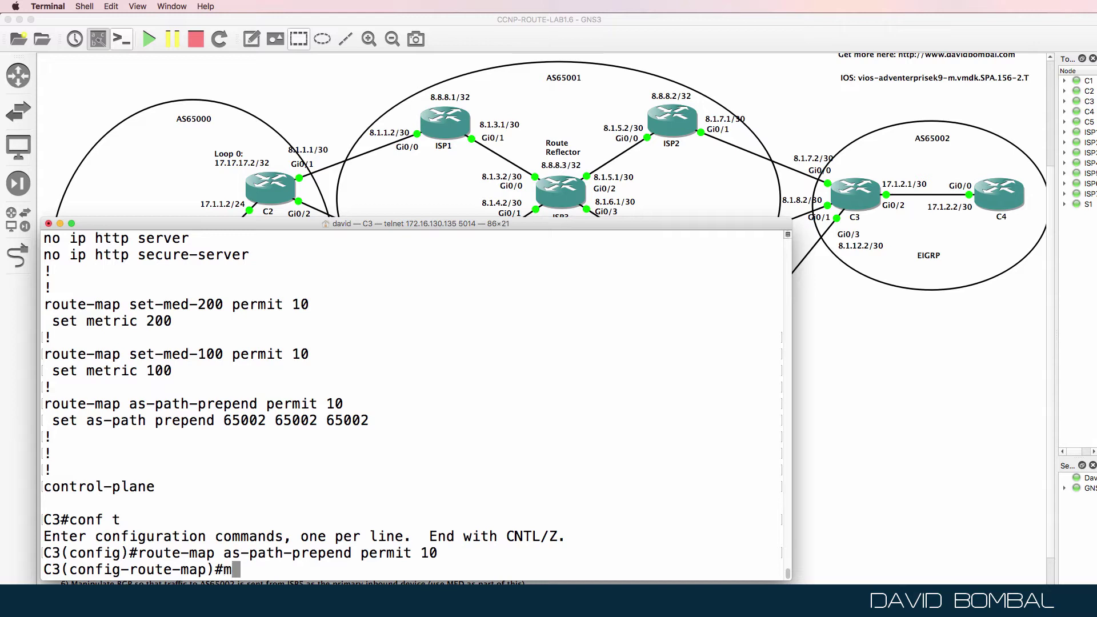
{"action": "type", "text": "atch as-path 1"}
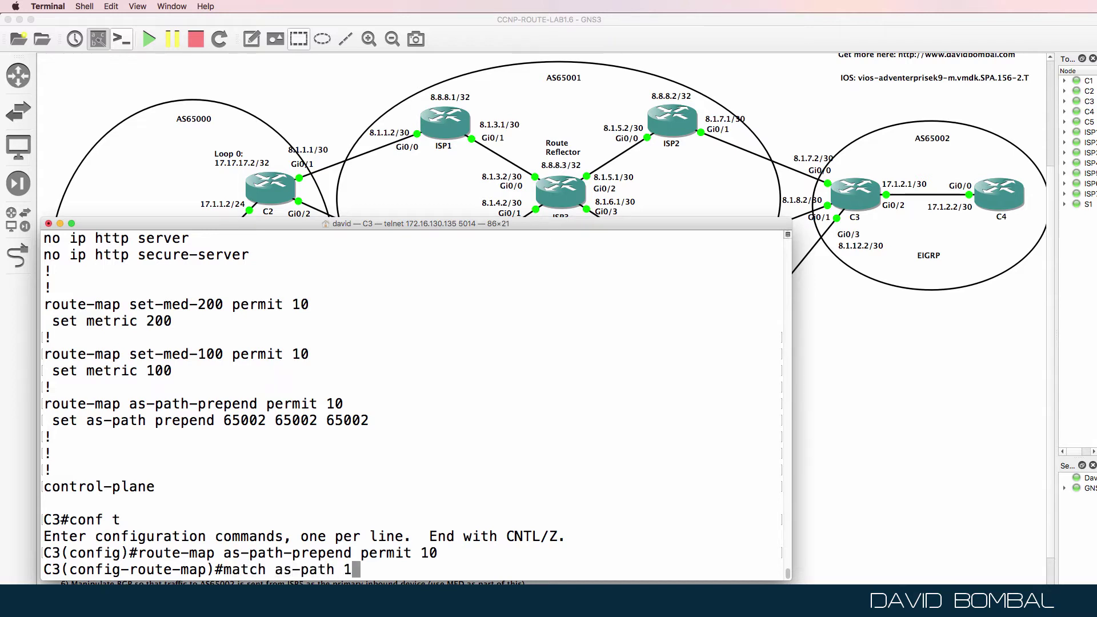
{"action": "key", "text": "Return"}
{"action": "type", "text": "exit"}
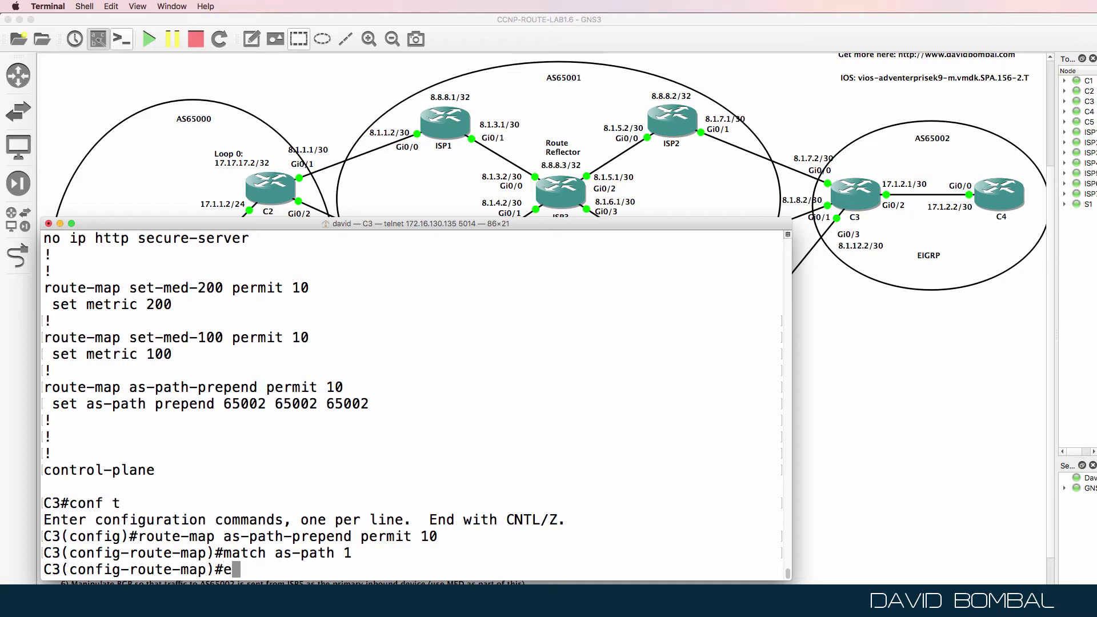
{"action": "key", "text": "Return"}
Add "match as-path 1" to route-map set-med-200 permit 10 and exit the route map.
{"action": "left_click_drag", "start_coordinate": [310, 271], "coordinate": [26, 272]}
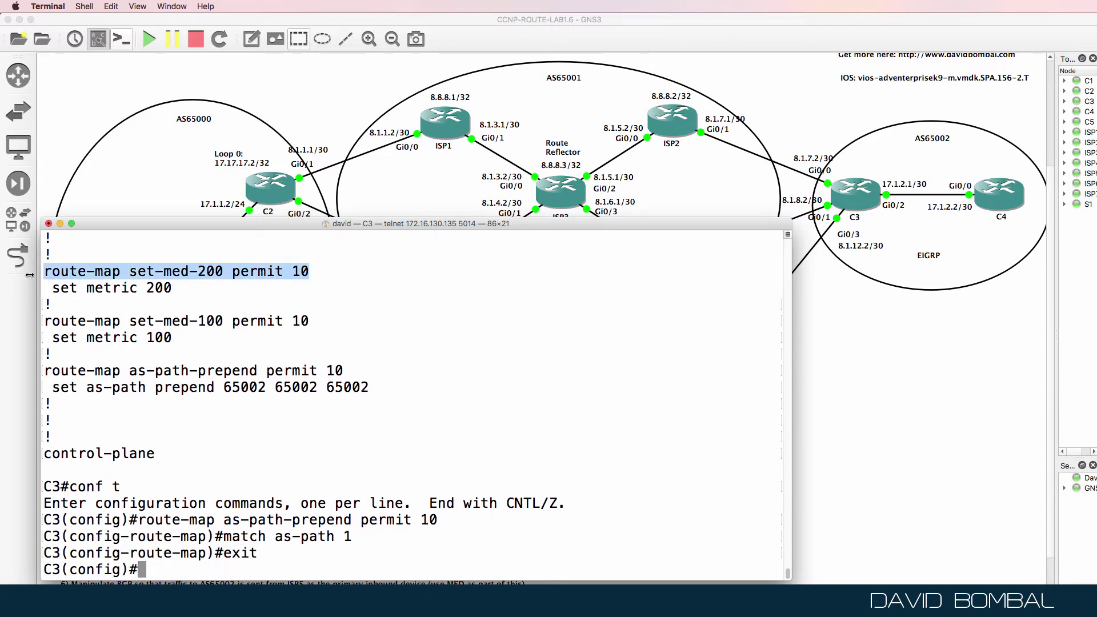
{"action": "key", "text": "super+v"}
{"action": "key", "text": "Return"}
{"action": "type", "text": "exit"}
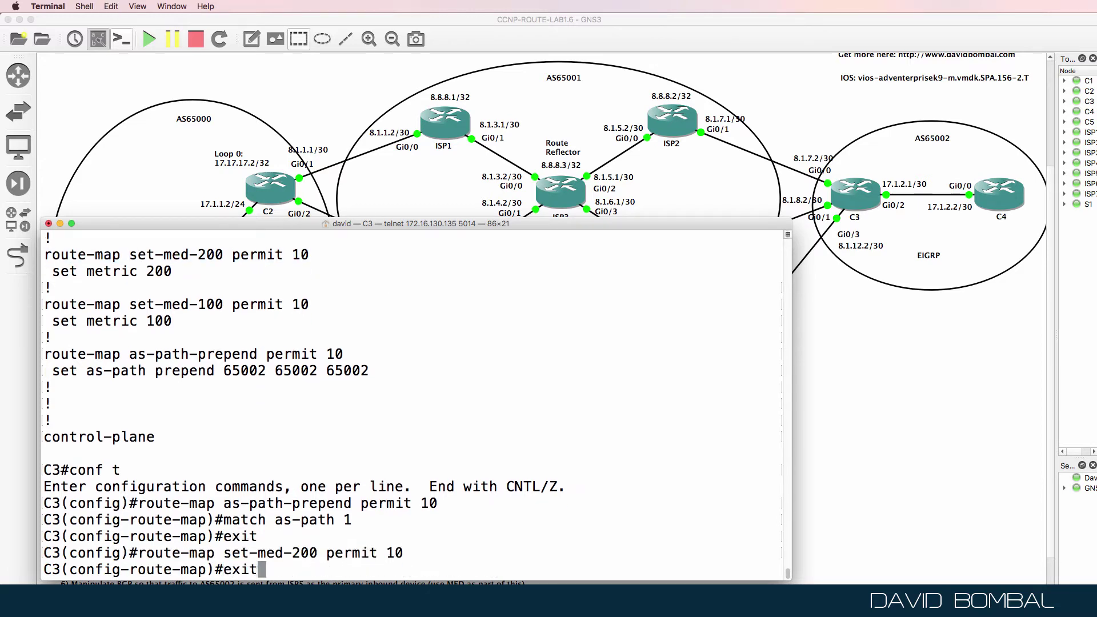
{"action": "key", "text": "Up"}
{"action": "key", "text": "Up"}
{"action": "key", "text": "Up"}
{"action": "key", "text": "Return"}
{"action": "key", "text": "Up"}
{"action": "key", "text": "Up"}
{"action": "key", "text": "Down"}
{"action": "key", "text": "BackSpace"}
{"action": "key", "text": "BackSpace"}
{"action": "key", "text": "BackSpace"}
{"action": "key", "text": "BackSpace"}
{"action": "key", "text": "BackSpace"}
{"action": "key", "text": "BackSpace"}
{"action": "key", "text": "BackSpace"}
{"action": "key", "text": "BackSpace"}
{"action": "key", "text": "BackSpace"}
{"action": "key", "text": "BackSpace"}
{"action": "key", "text": "BackSpace"}
{"action": "key", "text": "BackSpace"}
{"action": "key", "text": "BackSpace"}
{"action": "key", "text": "BackSpace"}
{"action": "key", "text": "BackSpace"}
{"action": "type", "text": "exit"}
{"action": "key", "text": "Return"}
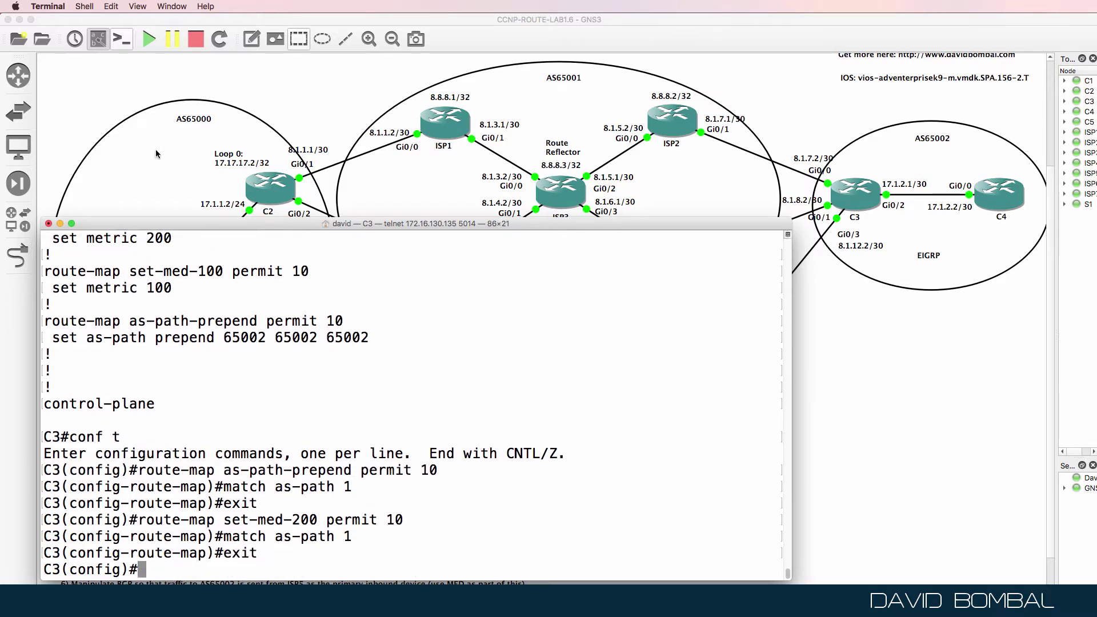
Add "match as-path 1" to route-map set-med-100 permit 10 and end configuration mode.
{"action": "left_click_drag", "start_coordinate": [309, 273], "coordinate": [1, 280]}
{"action": "key", "text": "super+v"}
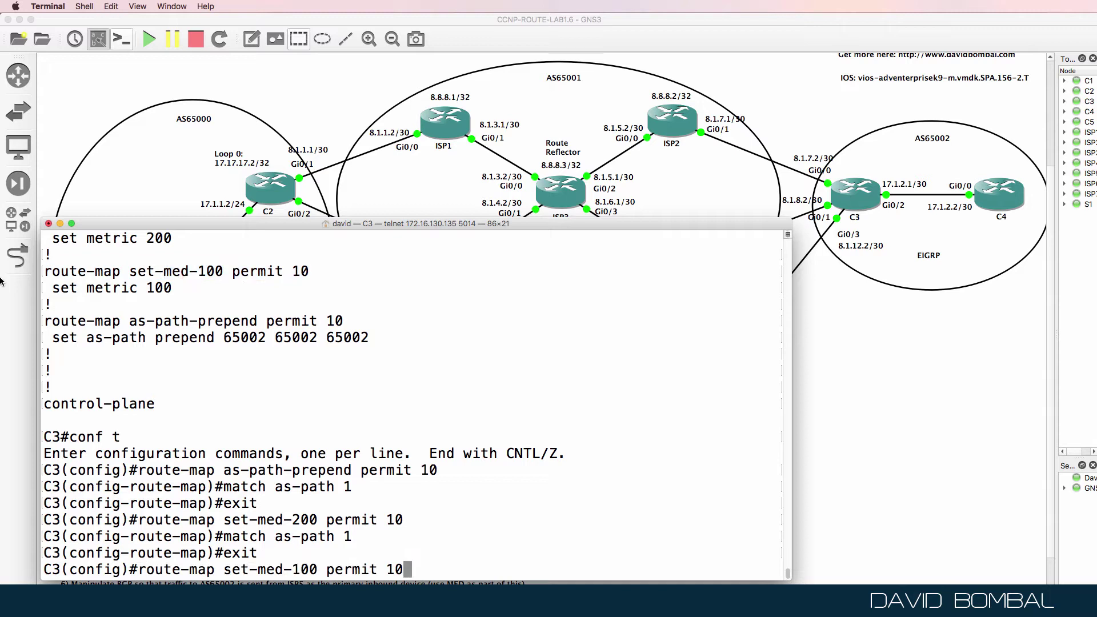
{"action": "key", "text": "Return"}
{"action": "type", "text": "mat"}
{"action": "key", "text": "Up"}
{"action": "key", "text": "Up"}
{"action": "key", "text": "Up"}
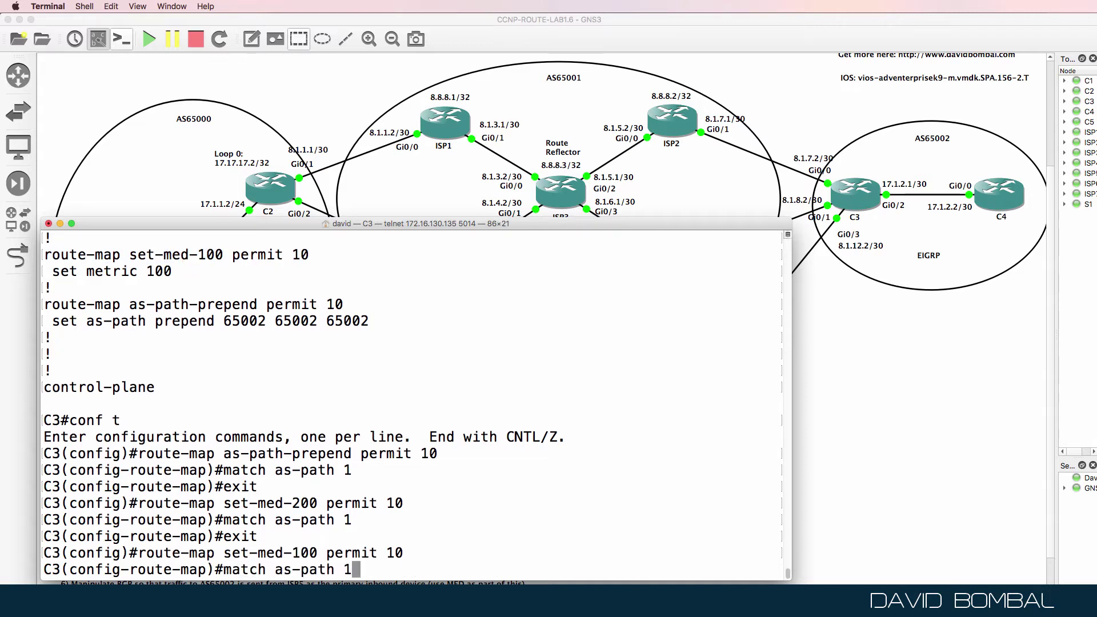
{"action": "key", "text": "Return"}
{"action": "type", "text": "edn"}
{"action": "key", "text": "Return"}
{"action": "type", "text": "end"}
{"action": "key", "text": "Return"}
{"action": "key", "text": "Return"}
{"action": "key", "text": "Return"}
Run "sh run | b bgp" and check AS-path access list 1 and the match lines of set-med-200 and set-med-100.
{"action": "type", "text": "sh run | b bgp"}
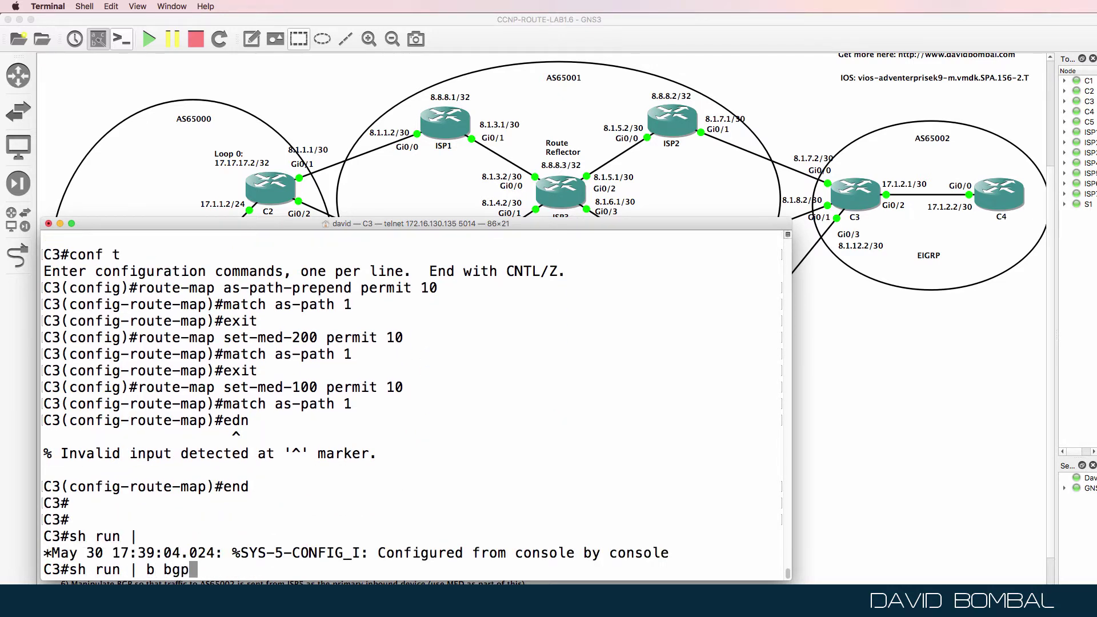
{"action": "key", "text": "Return"}
{"action": "left_click_drag", "start_coordinate": [350, 442], "coordinate": [37, 441]}
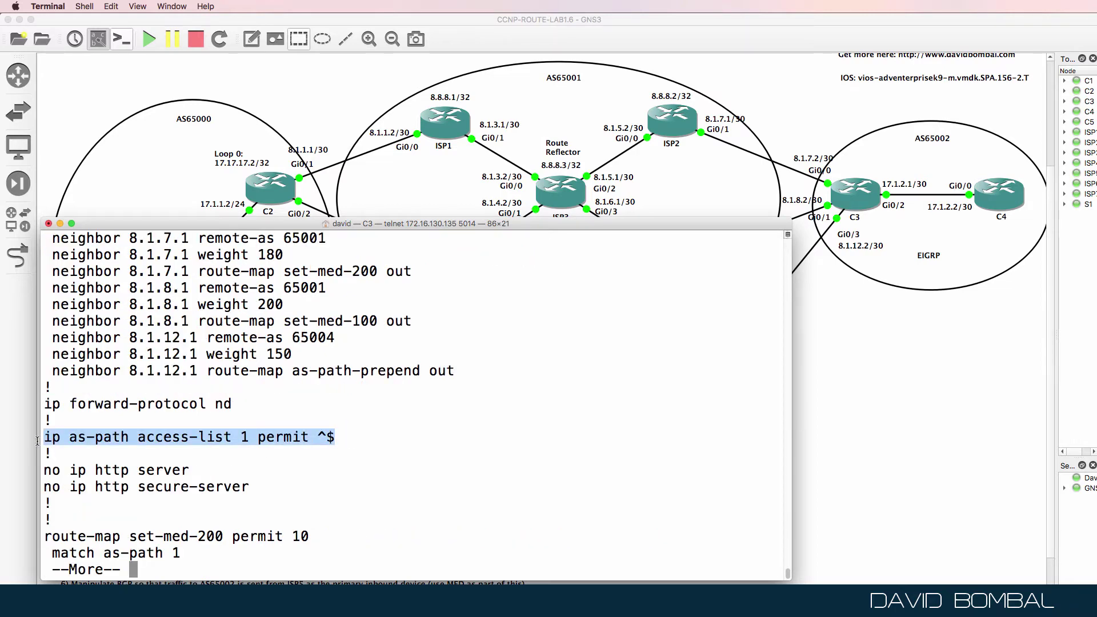
{"action": "key", "text": "Return"}
{"action": "key", "text": "Return"}
{"action": "key", "text": "Return"}
{"action": "key", "text": "Return"}
{"action": "key", "text": "Return"}
{"action": "key", "text": "Return"}
{"action": "left_click_drag", "start_coordinate": [195, 455], "coordinate": [51, 454]}
{"action": "left_click_drag", "start_coordinate": [181, 521], "coordinate": [58, 521]}
{"action": "left_click", "coordinate": [149, 542]}
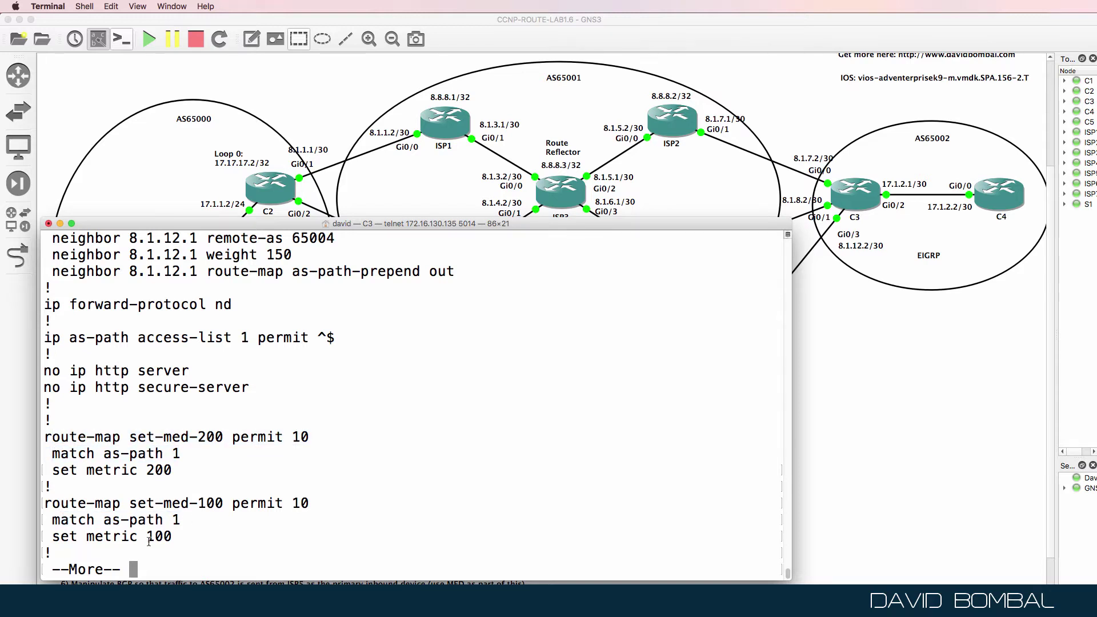
Page on to route-map as-path-prepend and highlight its match as-path line and the whole entry.
{"action": "key", "text": "Return"}
{"action": "key", "text": "Return"}
{"action": "key", "text": "Return"}
{"action": "key", "text": "Return"}
{"action": "left_click_drag", "start_coordinate": [182, 521], "coordinate": [36, 512]}
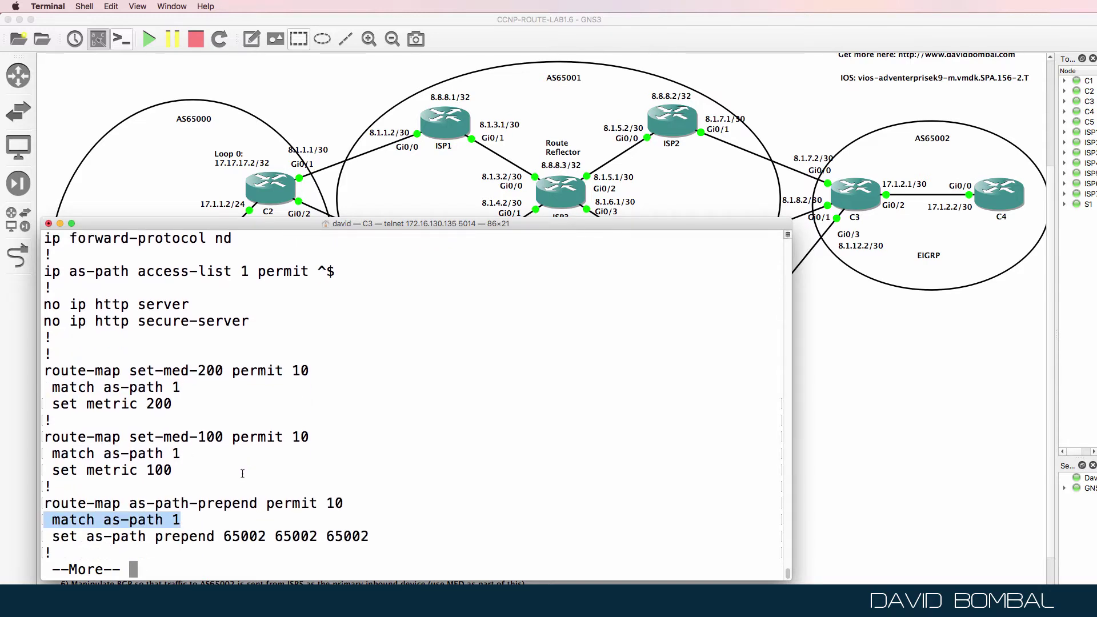
{"action": "key", "text": "Return"}
{"action": "key", "text": "Return"}
{"action": "key", "text": "Return"}
{"action": "left_click_drag", "start_coordinate": [45, 449], "coordinate": [448, 494]}
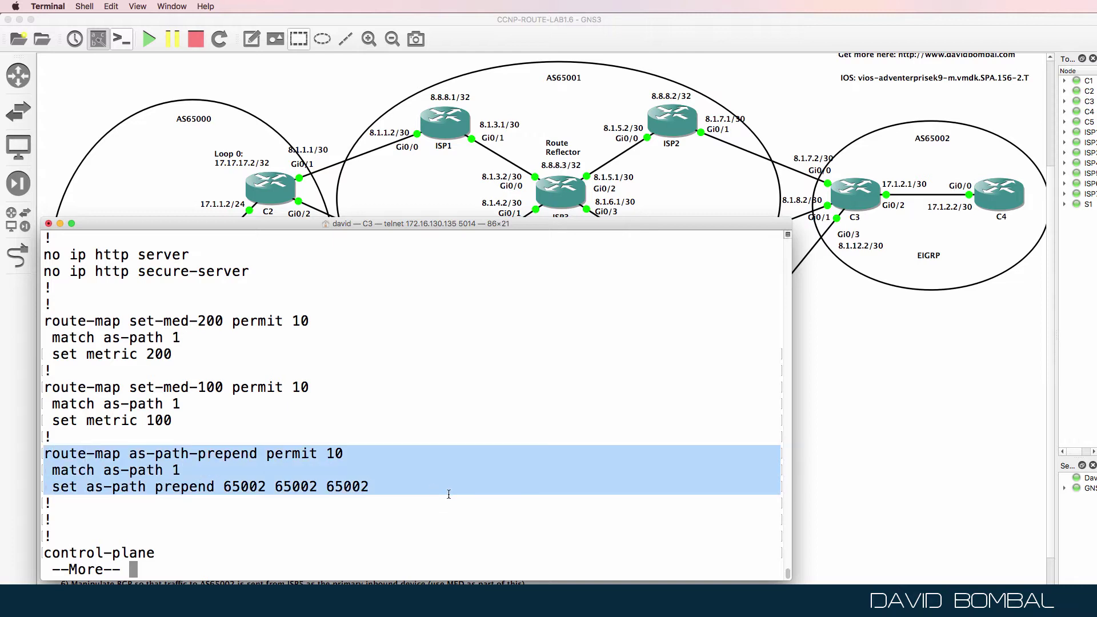
Check neighbor 8.1.12.1's outbound route-map line against the match and prepend lines of route-map as-path-prepend.
{"action": "scroll", "coordinate": [445, 482], "scroll_direction": "up", "scroll_amount": 10}
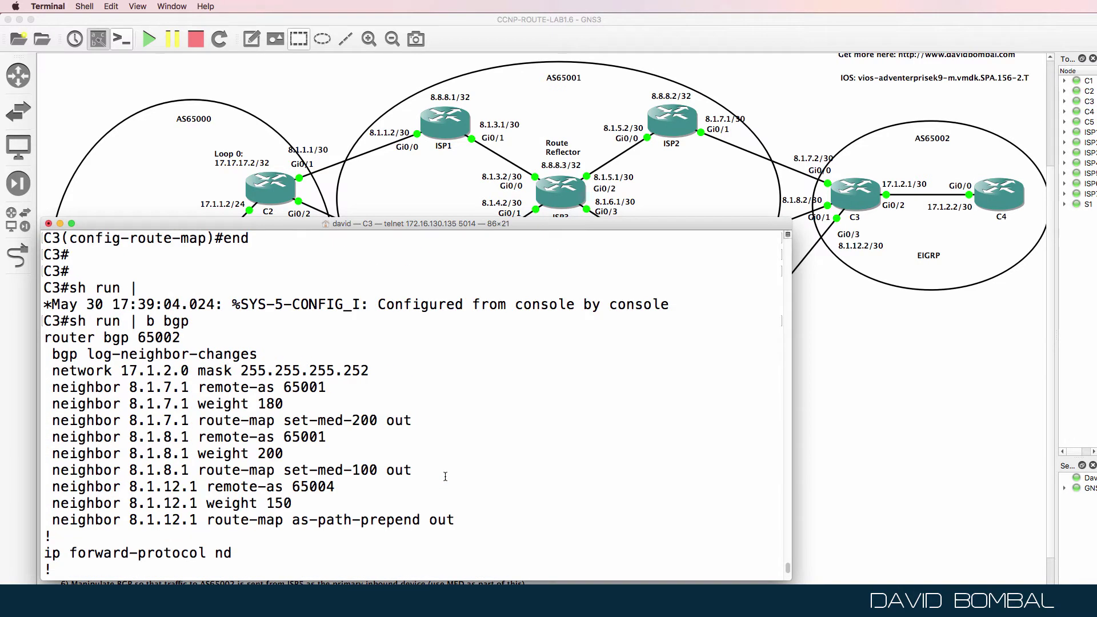
{"action": "scroll", "coordinate": [482, 485], "scroll_direction": "down", "scroll_amount": 2}
{"action": "left_click_drag", "start_coordinate": [481, 488], "coordinate": [53, 486]}
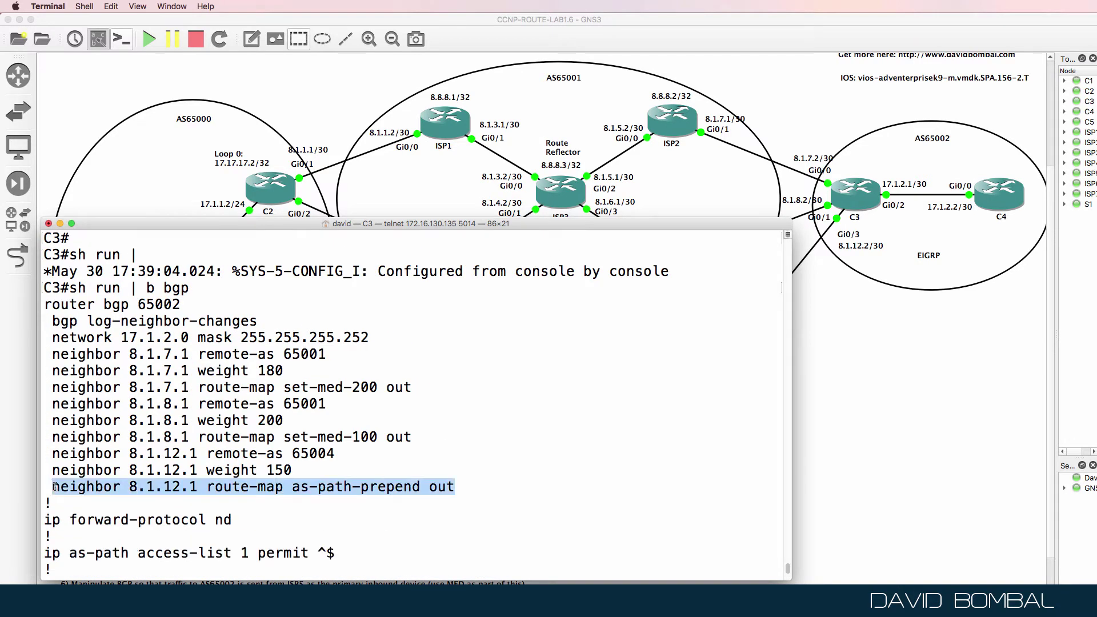
{"action": "left_click_drag", "start_coordinate": [543, 227], "coordinate": [552, 171]}
{"action": "scroll", "coordinate": [381, 387], "scroll_direction": "down", "scroll_amount": 8}
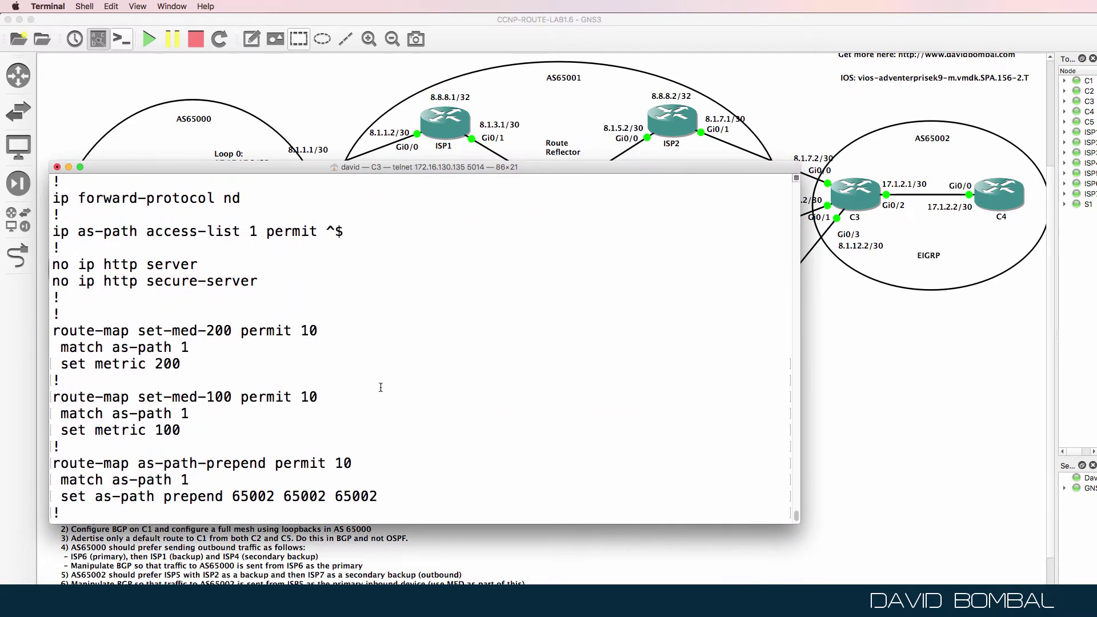
{"action": "scroll", "coordinate": [381, 387], "scroll_direction": "down", "scroll_amount": 2}
{"action": "left_click_drag", "start_coordinate": [229, 411], "coordinate": [24, 411]}
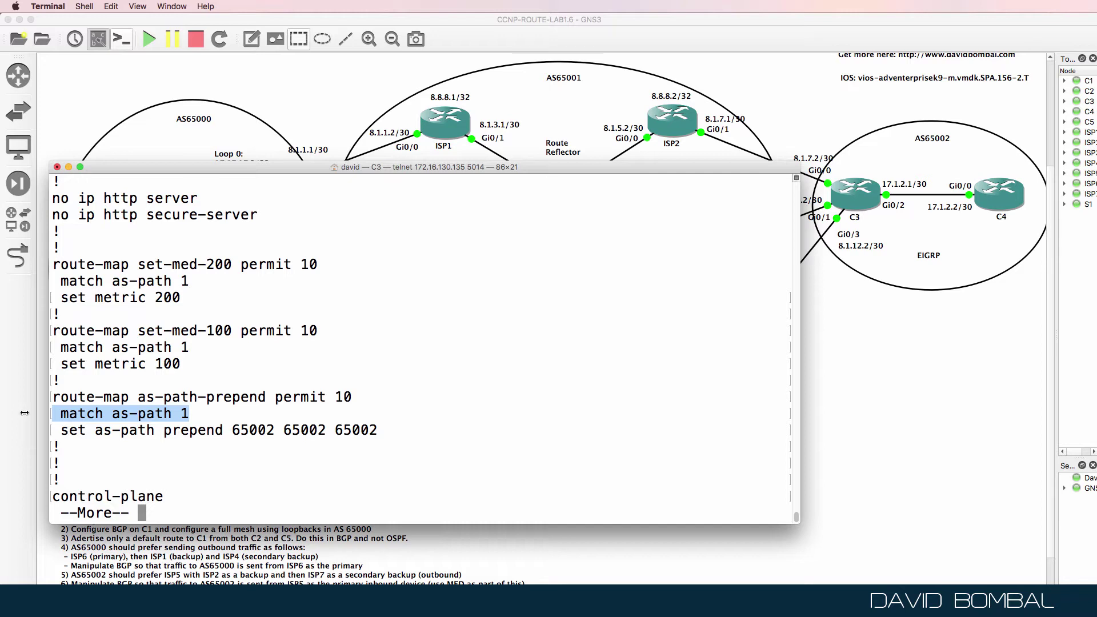
{"action": "left_click_drag", "start_coordinate": [402, 432], "coordinate": [42, 431]}
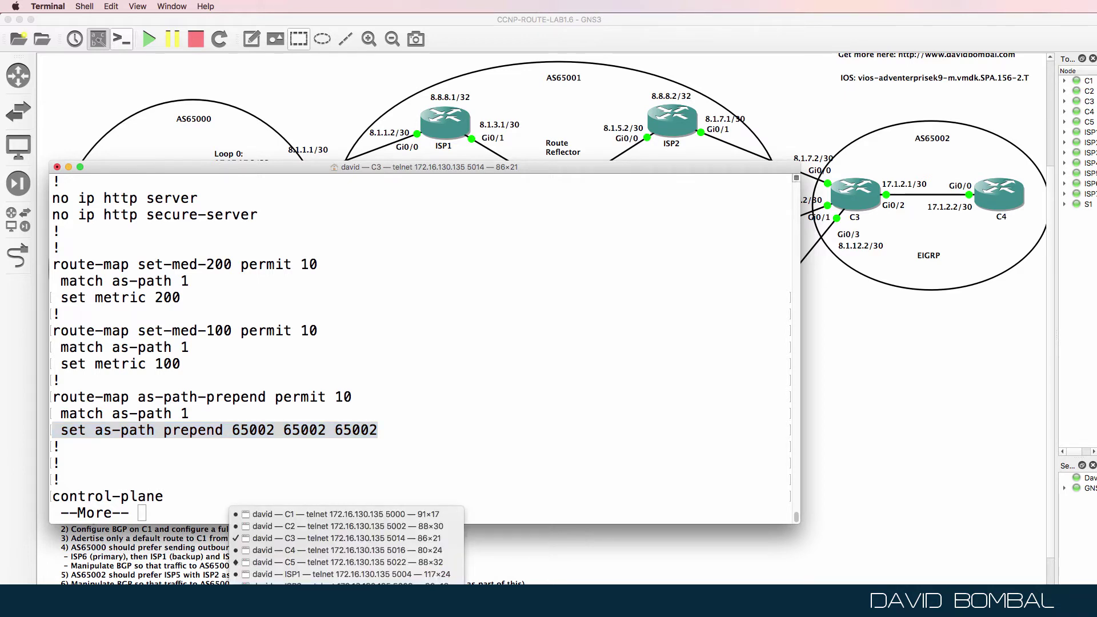
Leave the configuration listing and soft-reset all of C3's BGP sessions with "clear ip bgp * soft".
{"action": "left_click", "coordinate": [229, 342]}
{"action": "type", "text": "qclear ip bgp * soft"}
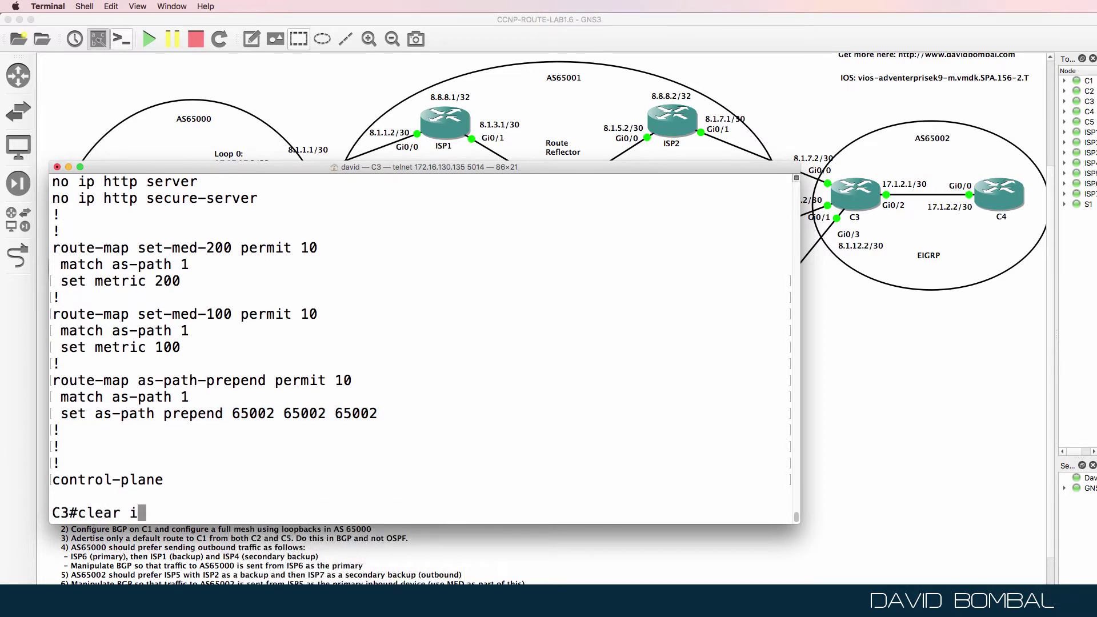
{"action": "key", "text": "Return"}
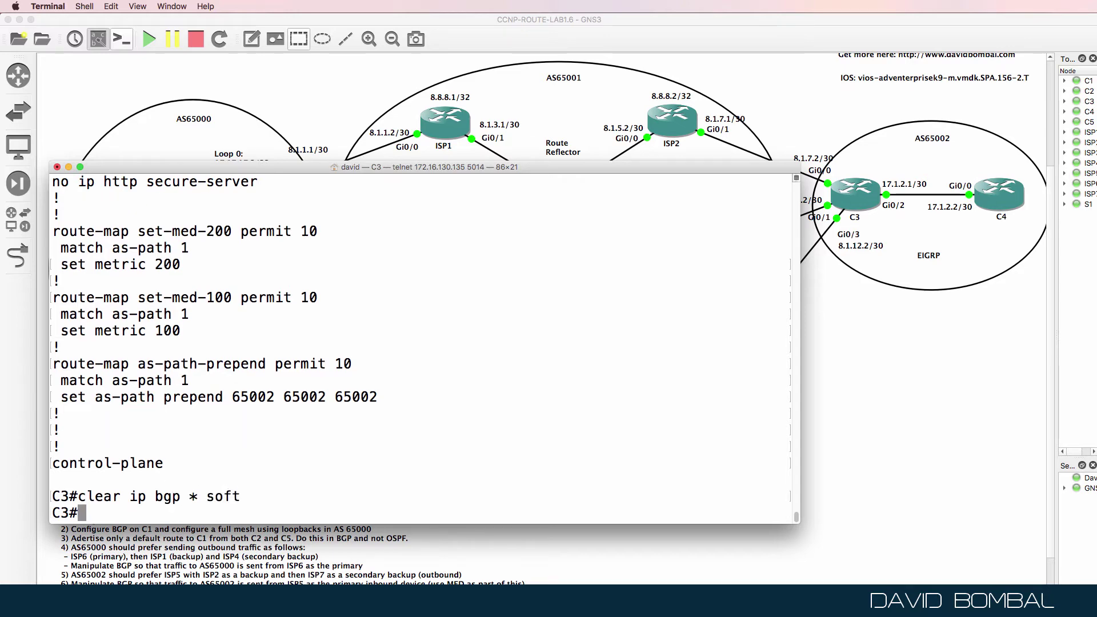
Switch to the ISP7 console and display its refreshed BGP table through to the end with "sh ip bgp".
{"action": "key", "text": "super+grave"}
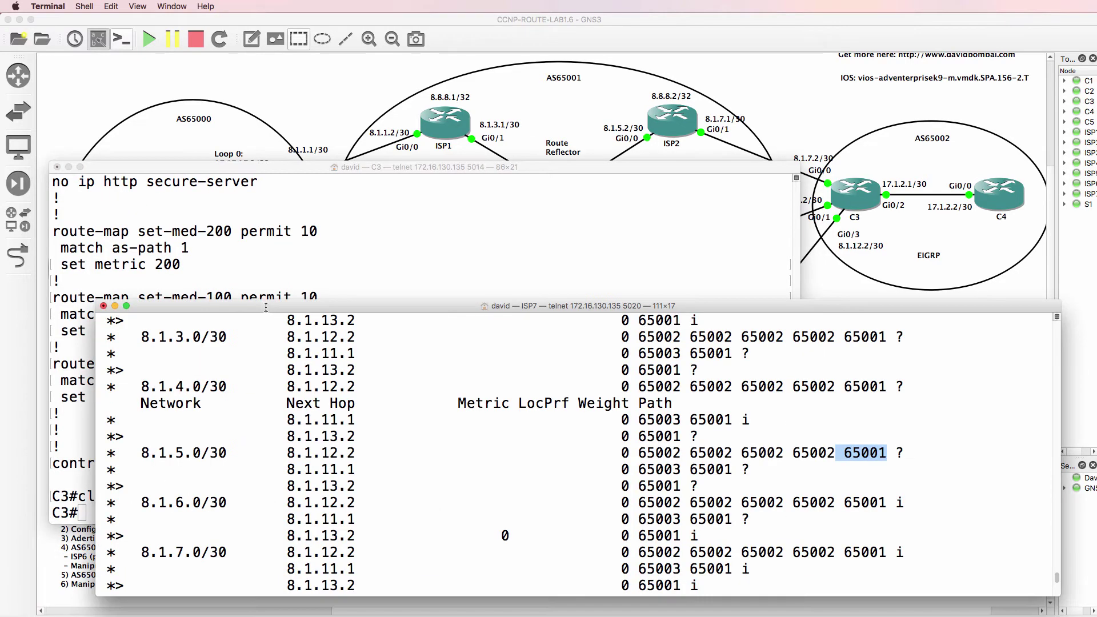
{"action": "key", "text": "Return"}
{"action": "key", "text": "Return"}
{"action": "key", "text": "Return"}
{"action": "type", "text": "sh ip bgp"}
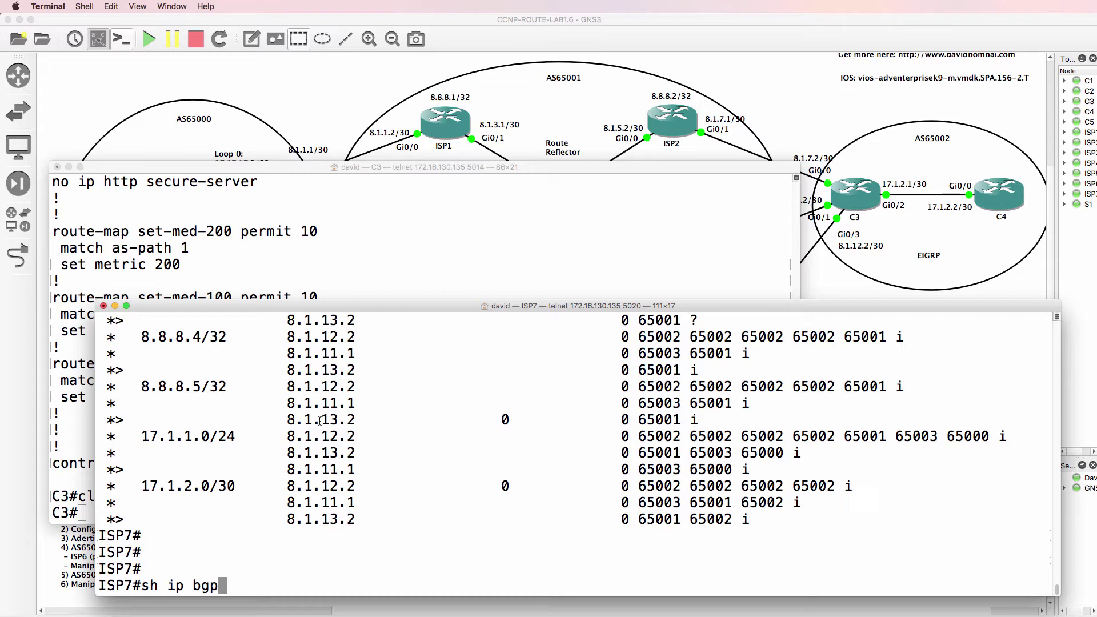
{"action": "left_click_drag", "start_coordinate": [138, 433], "coordinate": [880, 468]}
{"action": "key", "text": "Return"}
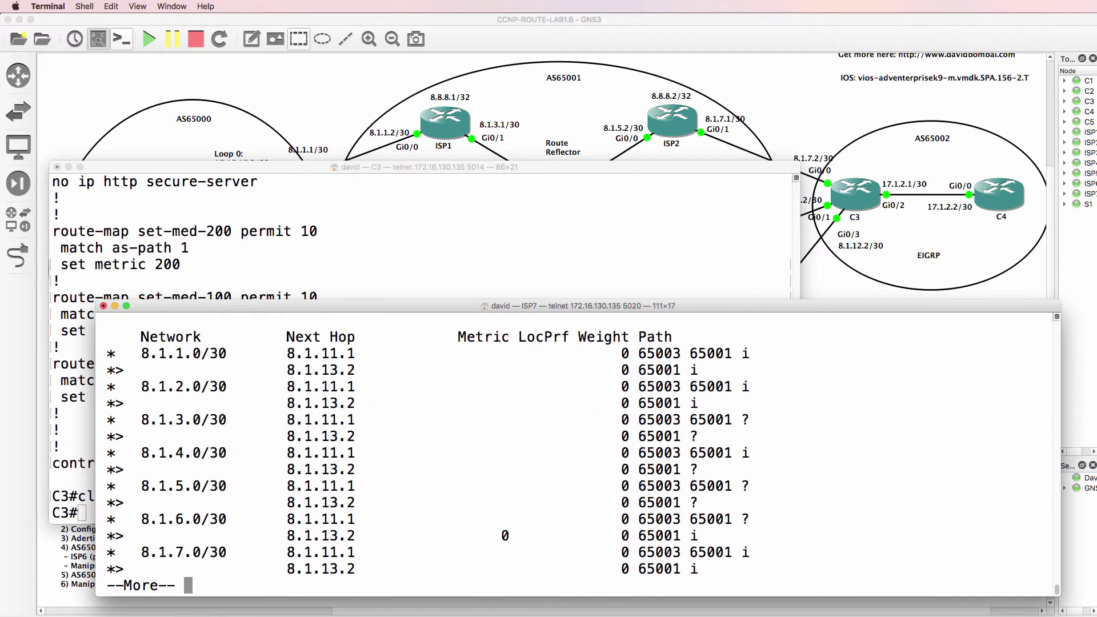
{"action": "key", "text": "space"}
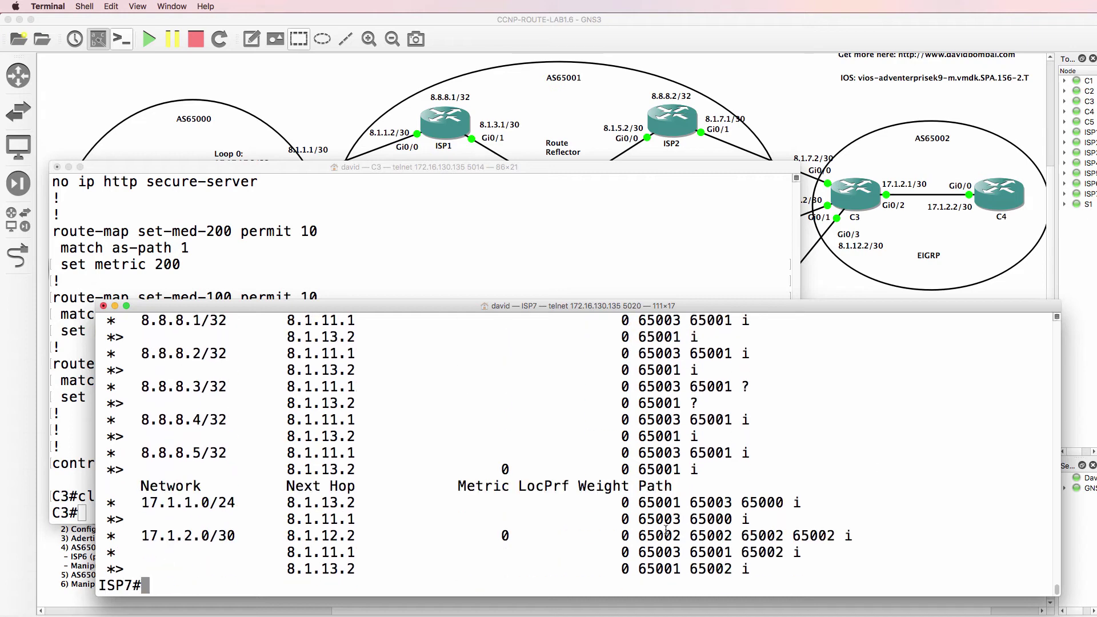
Compare the next hops and AS paths of 17.1.2.0/30 and 17.1.1.0/24 in ISP7's table and review the earlier routes.
{"action": "left_click_drag", "start_coordinate": [638, 534], "coordinate": [837, 534]}
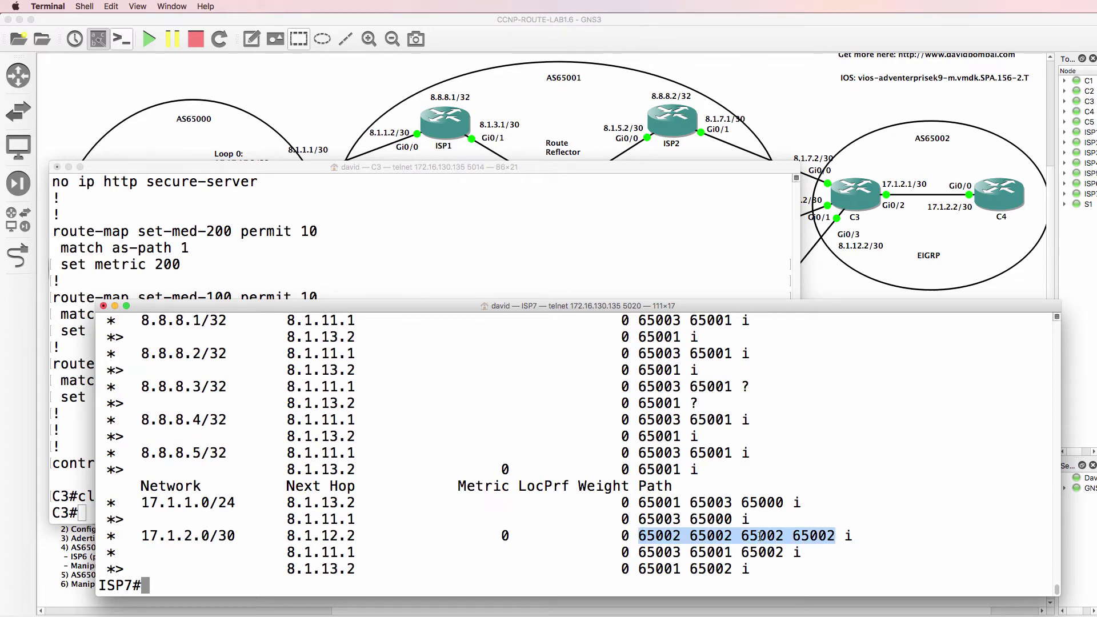
{"action": "left_click_drag", "start_coordinate": [131, 535], "coordinate": [263, 536]}
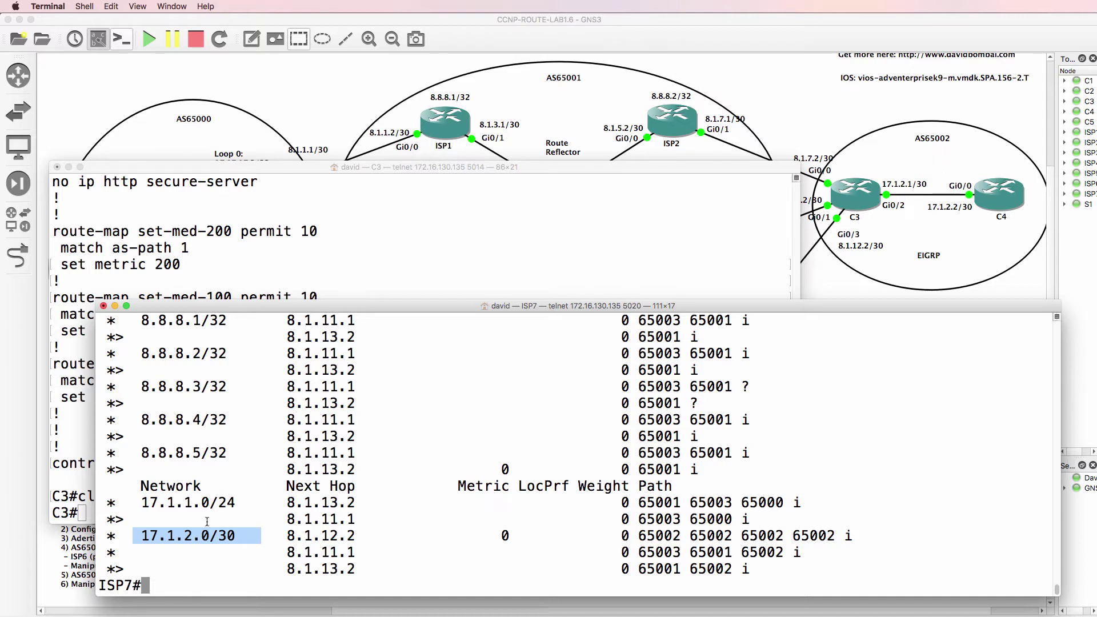
{"action": "left_click_drag", "start_coordinate": [136, 501], "coordinate": [860, 515]}
{"action": "left_click_drag", "start_coordinate": [278, 535], "coordinate": [432, 537]}
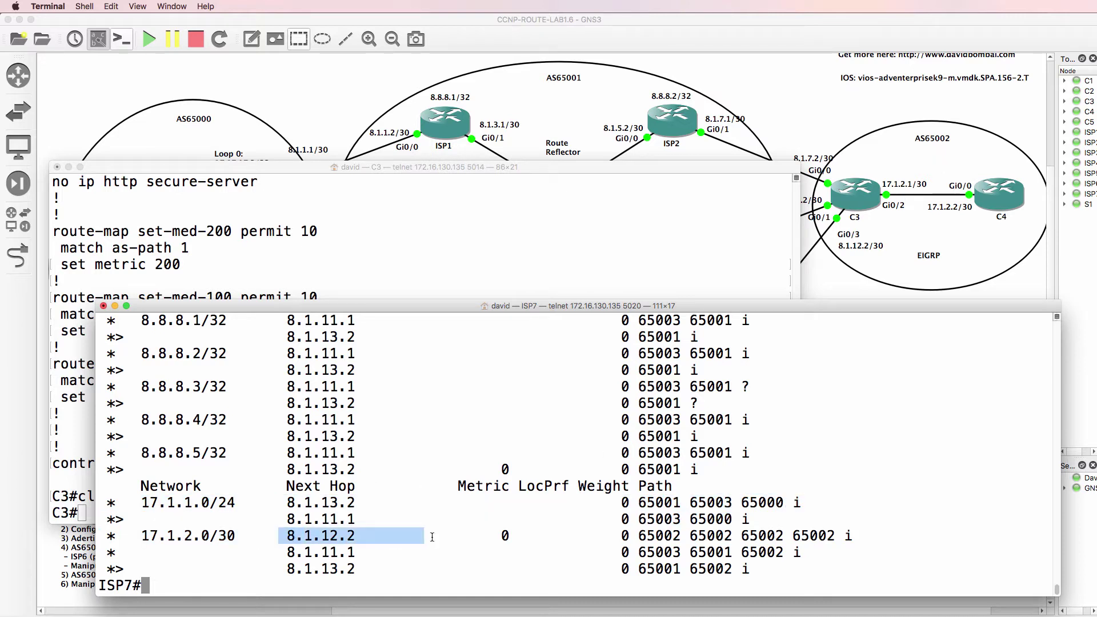
{"action": "left_click_drag", "start_coordinate": [127, 501], "coordinate": [786, 512]}
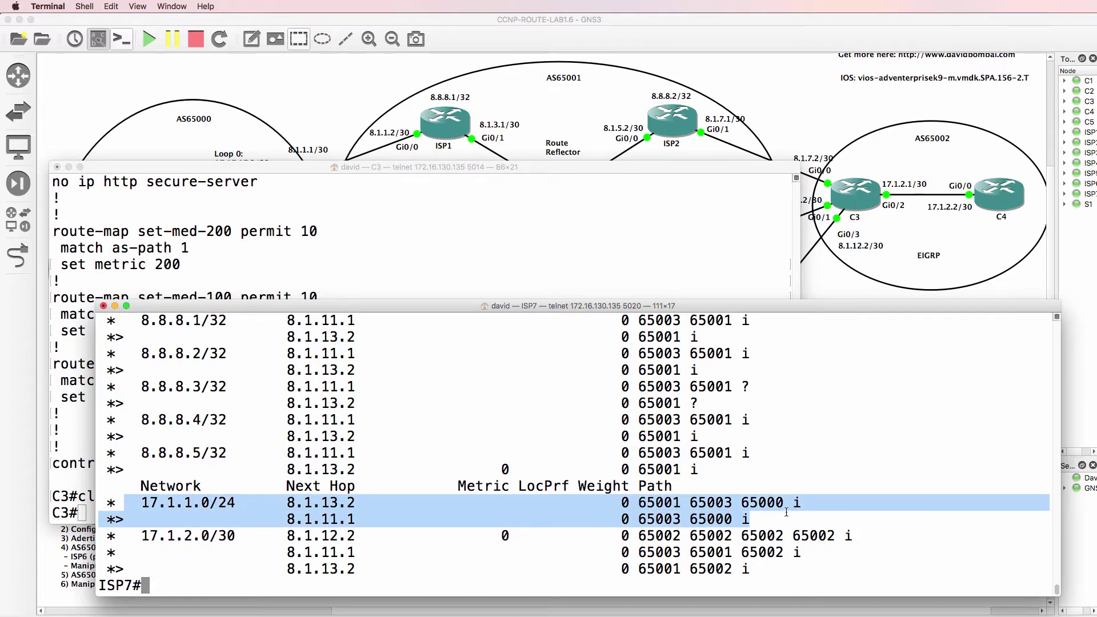
{"action": "scroll", "coordinate": [402, 430], "scroll_direction": "up", "scroll_amount": 5}
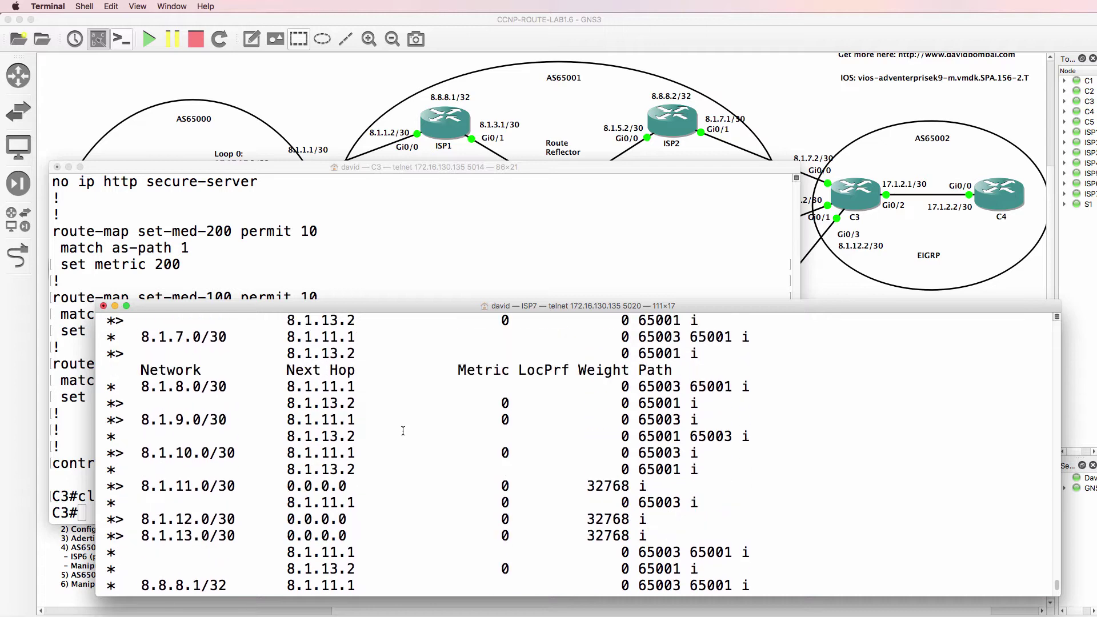
Display ISP7's BGP table again through to its last routes with "sh ip bgp".
{"action": "scroll", "coordinate": [403, 430], "scroll_direction": "up", "scroll_amount": 1}
{"action": "scroll", "coordinate": [403, 431], "scroll_direction": "up", "scroll_amount": 3}
{"action": "type", "text": "sh ip bgp"}
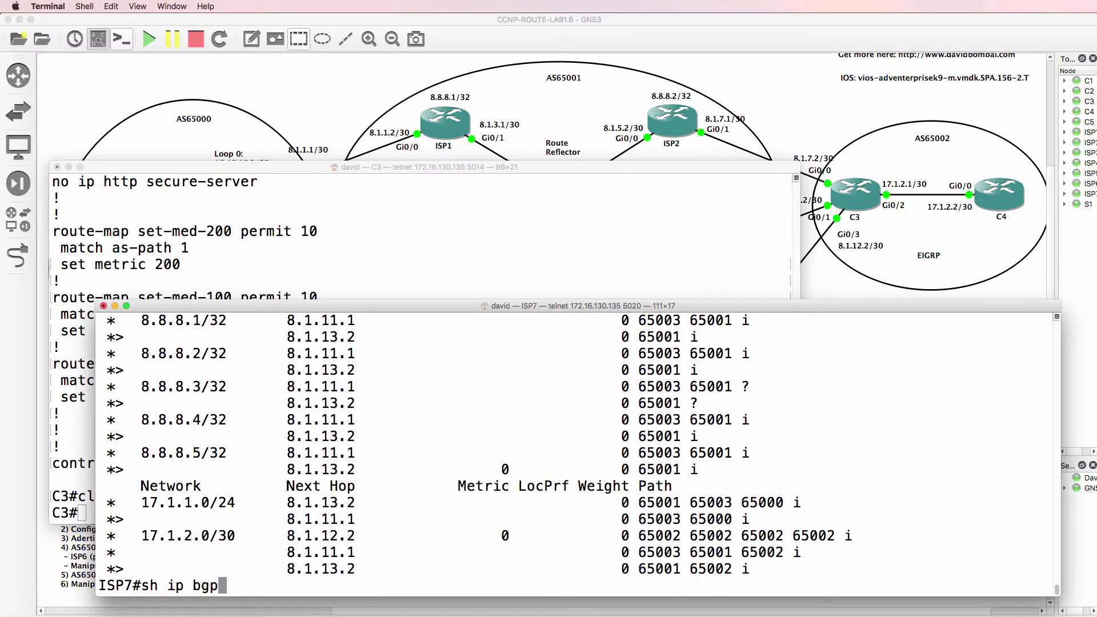
{"action": "key", "text": "Return"}
{"action": "key", "text": "space"}
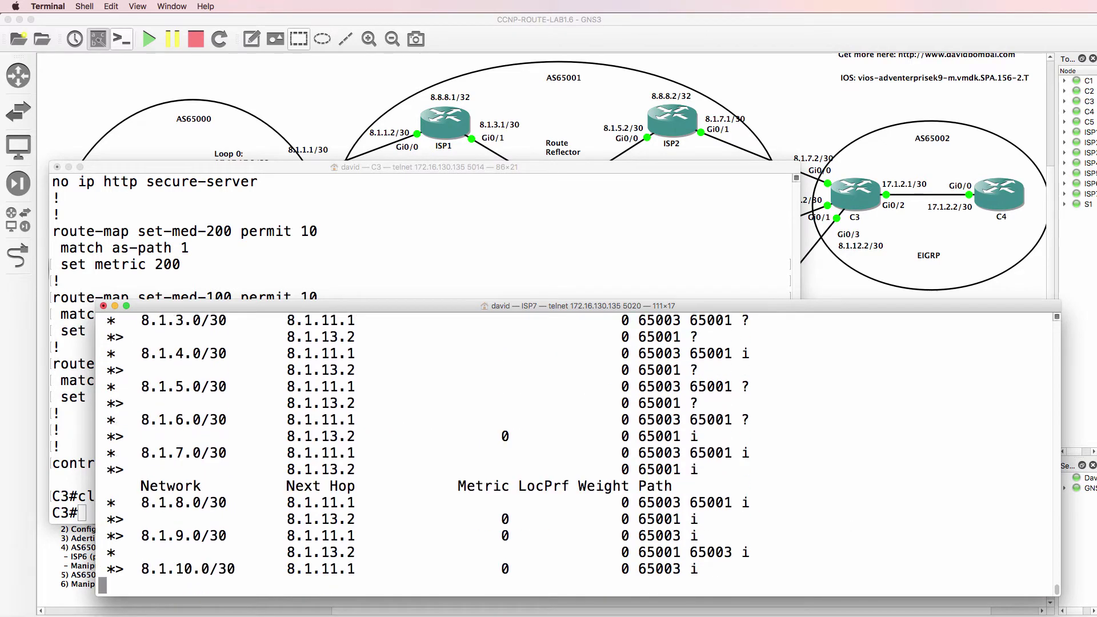
{"action": "key", "text": "space"}
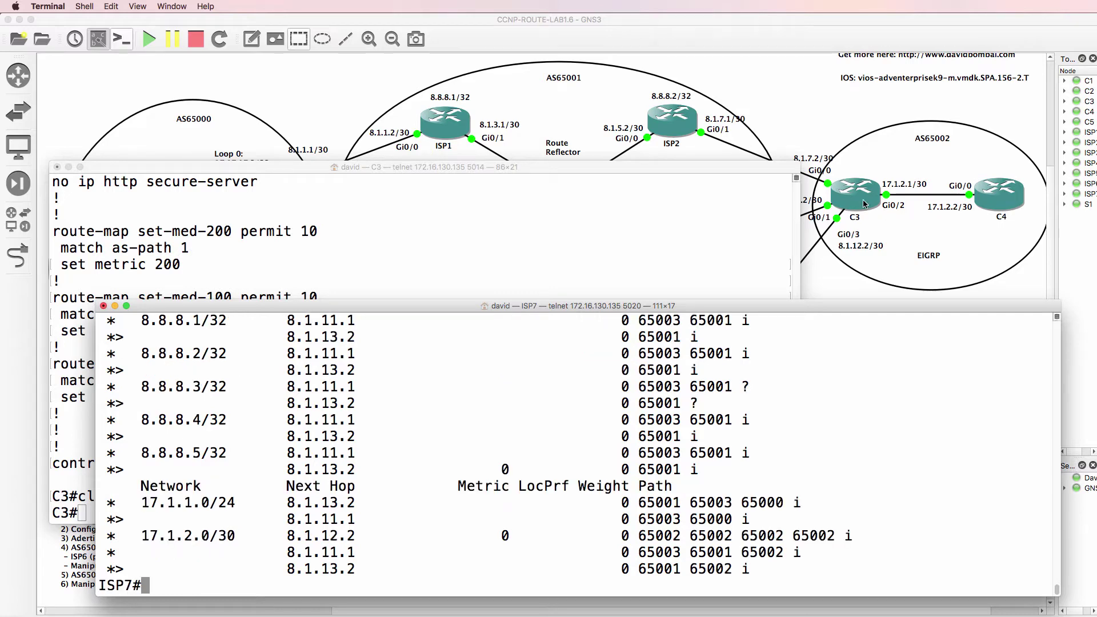
Bring the network topology forward, switch to the ISP2 console and display its BGP table with "sh ip bgp".
{"action": "left_click", "coordinate": [840, 42]}
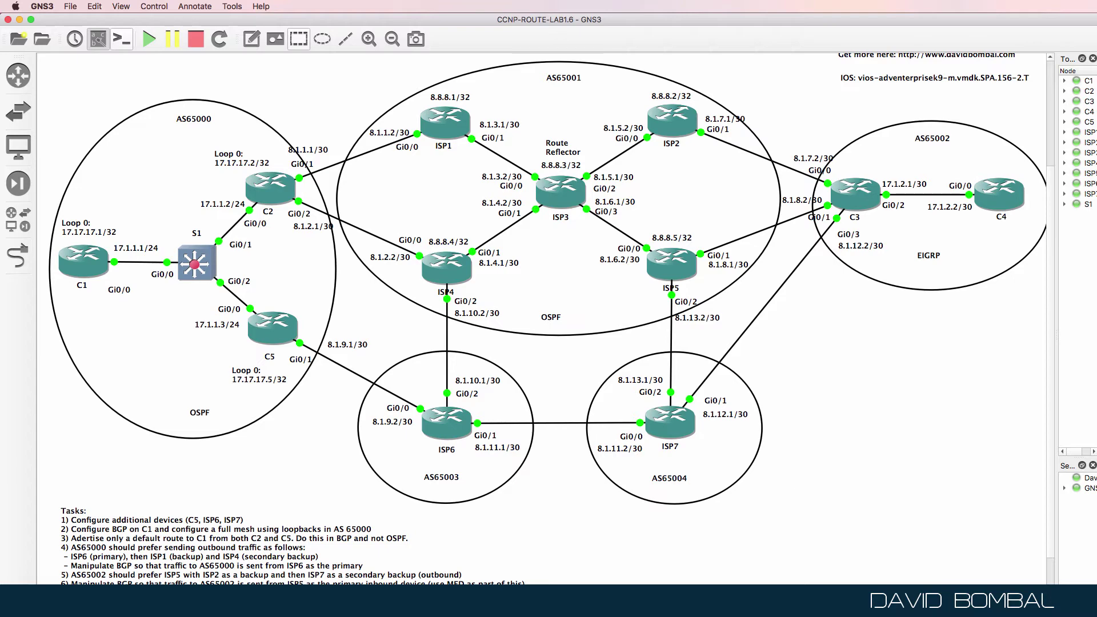
{"action": "right_click", "coordinate": [346, 599]}
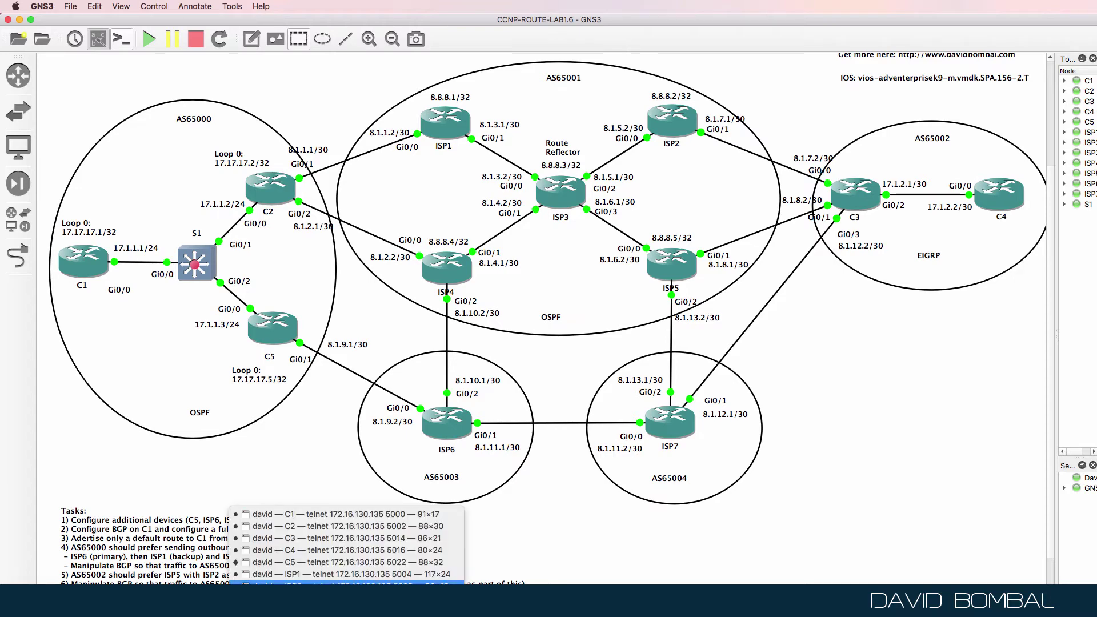
{"action": "left_click", "coordinate": [354, 514]}
{"action": "type", "text": "sh ip bgp"}
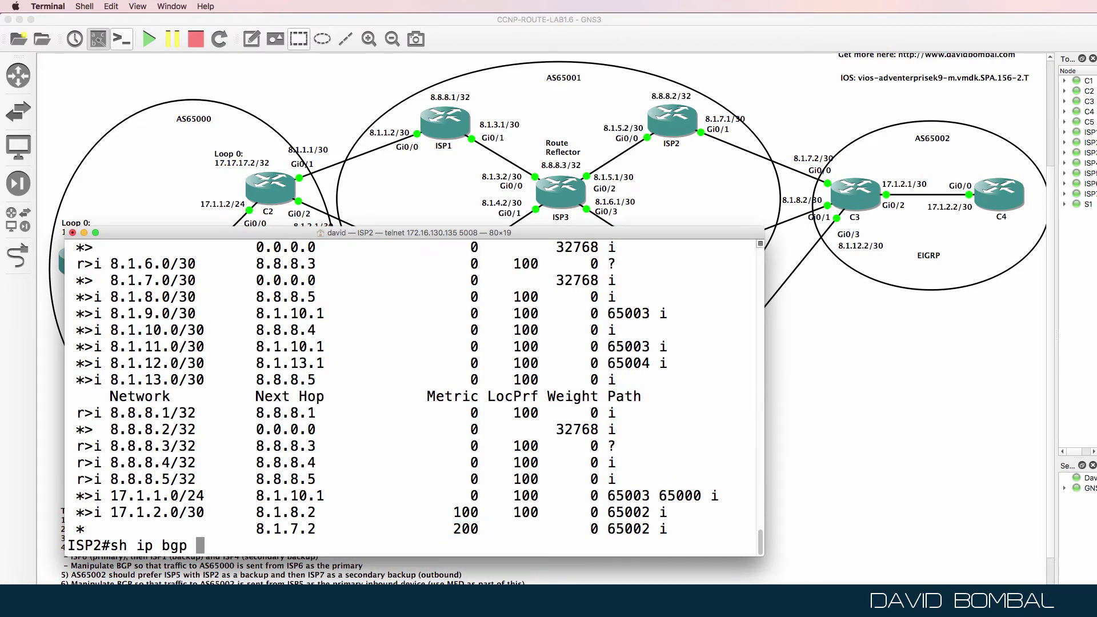
{"action": "key", "text": "Return"}
{"action": "key", "text": "space"}
Examine the next hops, metrics and AS paths of 17.1.2.0/30 and the earlier routes in ISP2's table.
{"action": "left_click_drag", "start_coordinate": [68, 512], "coordinate": [746, 529]}
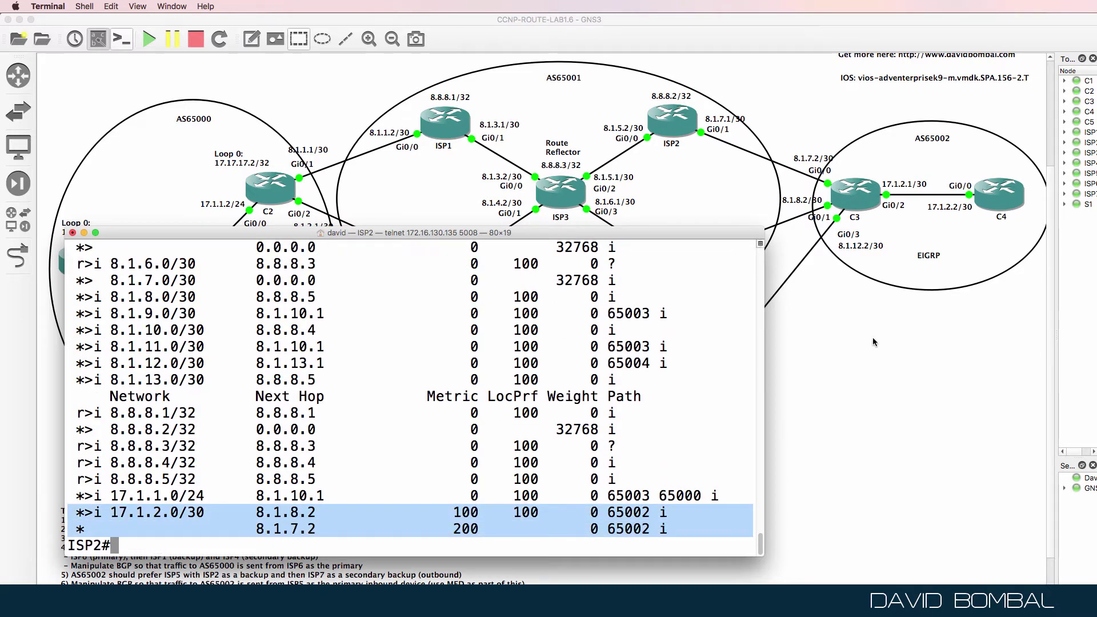
{"action": "left_click_drag", "start_coordinate": [214, 529], "coordinate": [471, 535]}
{"action": "scroll", "coordinate": [434, 471], "scroll_direction": "up", "scroll_amount": 5}
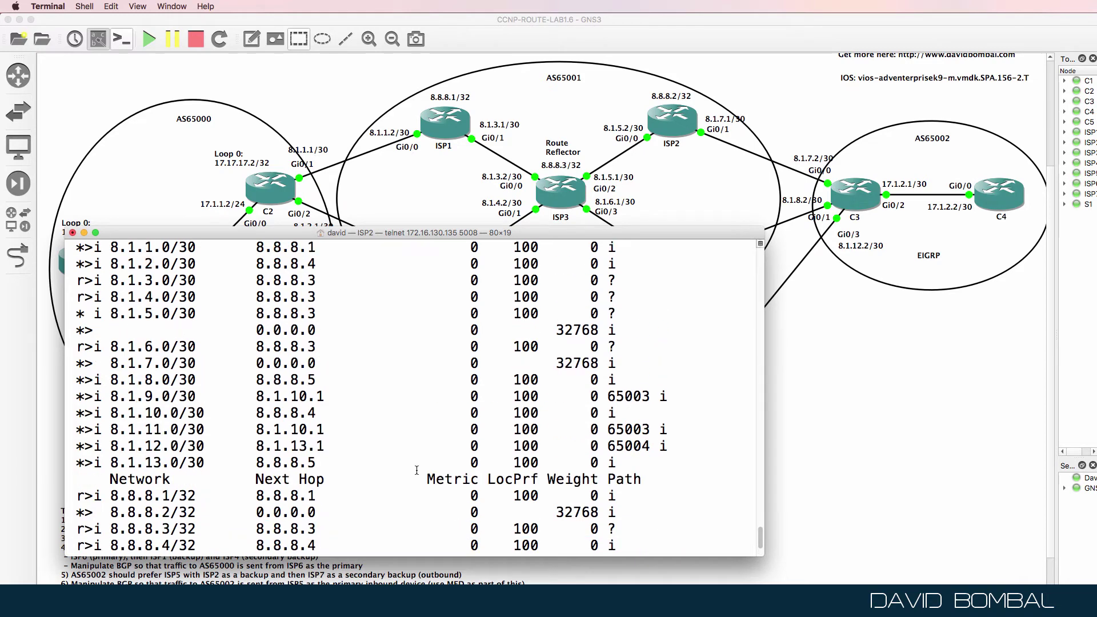
{"action": "scroll", "coordinate": [420, 470], "scroll_direction": "down", "scroll_amount": 2}
{"action": "scroll", "coordinate": [416, 469], "scroll_direction": "down", "scroll_amount": 3}
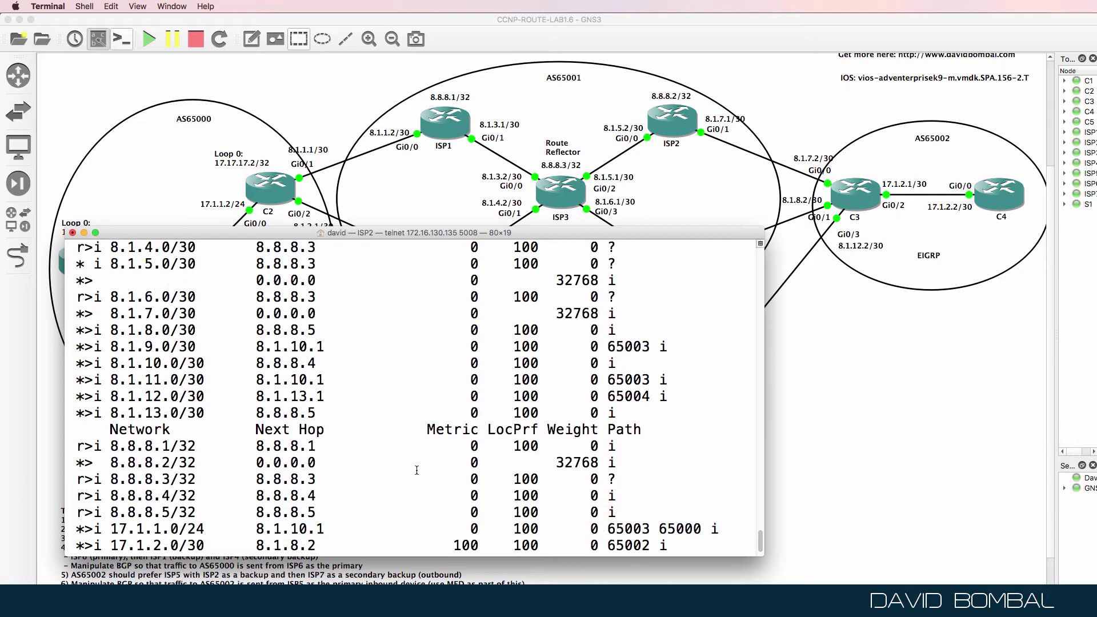
Repeat "sh ip bgp" on ISP2, page through the output and return to the network topology.
{"action": "key", "text": "Up"}
{"action": "key", "text": "Return"}
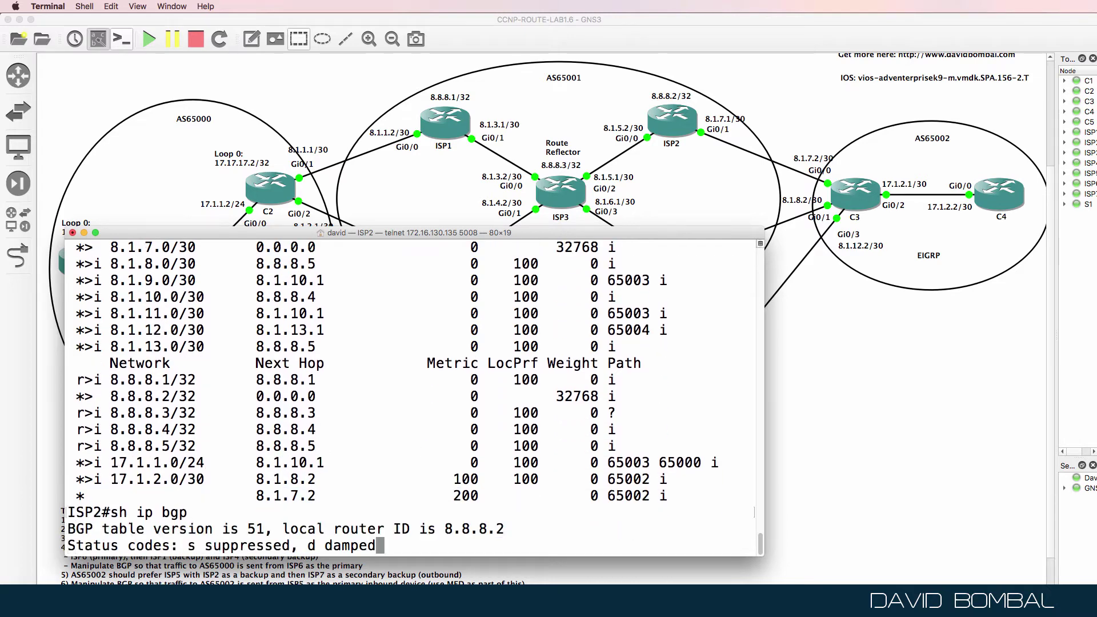
{"action": "key", "text": "space"}
{"action": "left_click", "coordinate": [643, 49]}
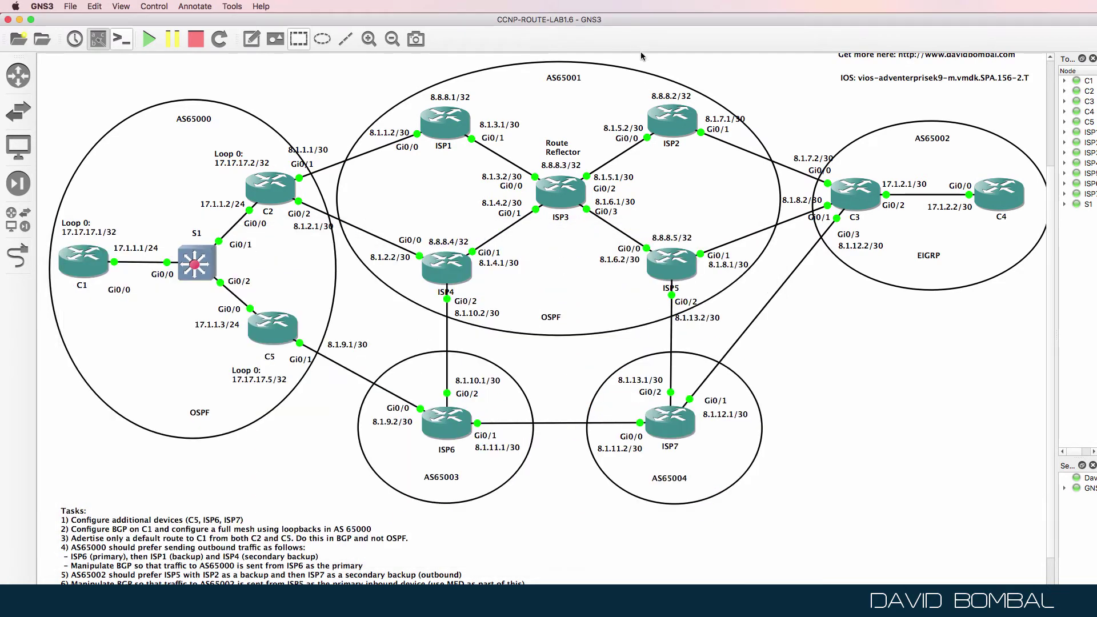
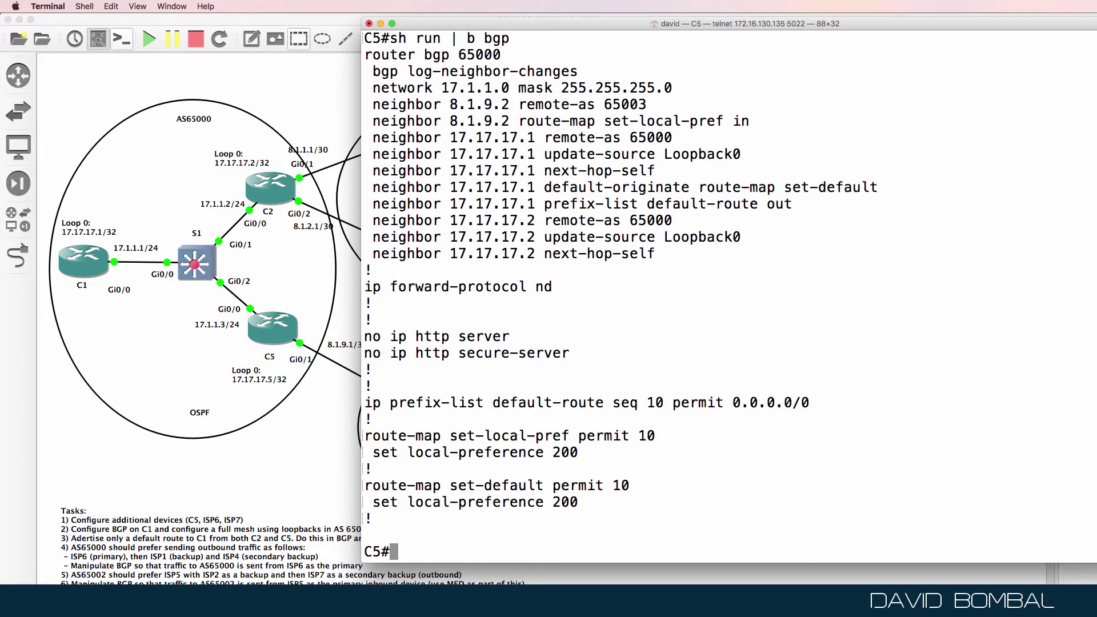
Display C5's BGP configuration with "sh run | b bgp", check neighbor 8.1.9.2's lines against the topology, and leave the listing.
{"action": "left_click_drag", "start_coordinate": [564, 23], "coordinate": [732, 65]}
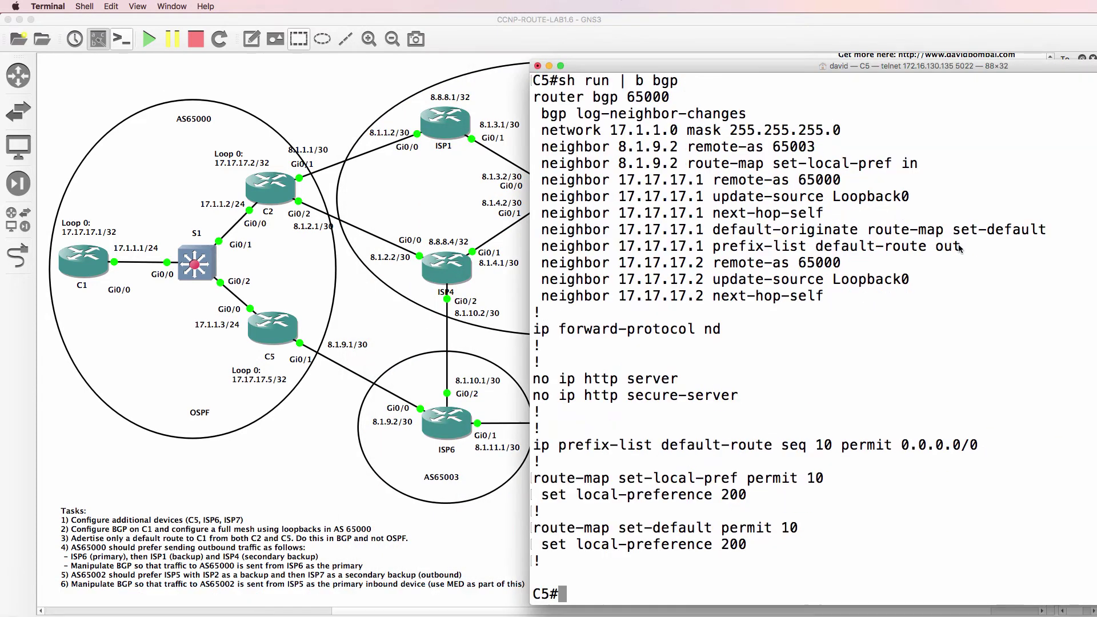
{"action": "key", "text": "Up"}
{"action": "key", "text": "Return"}
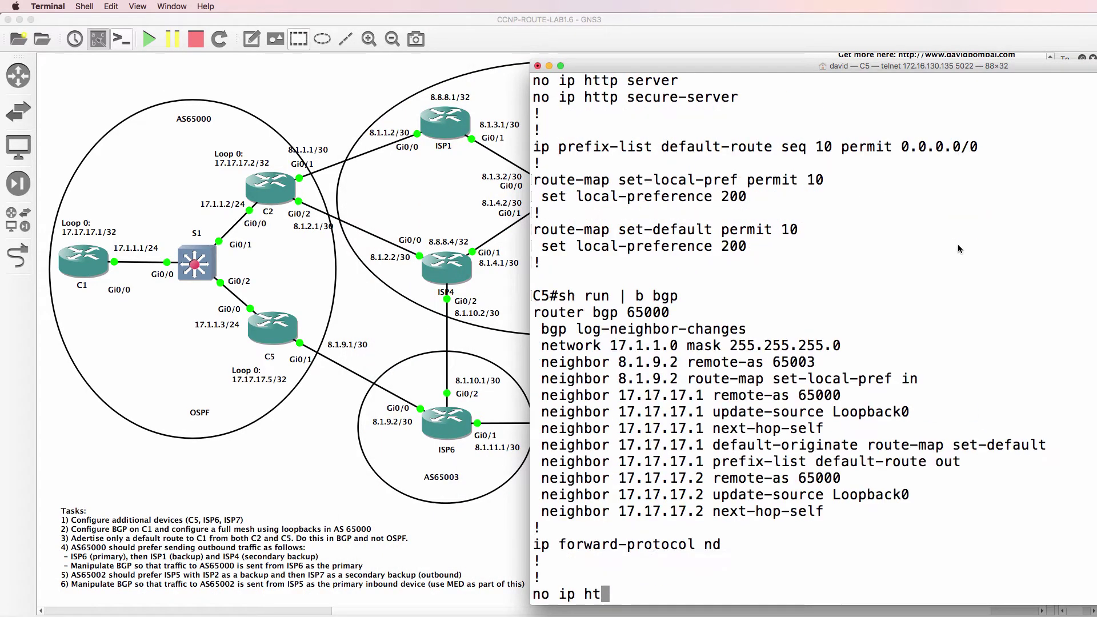
{"action": "left_click_drag", "start_coordinate": [944, 277], "coordinate": [537, 263]}
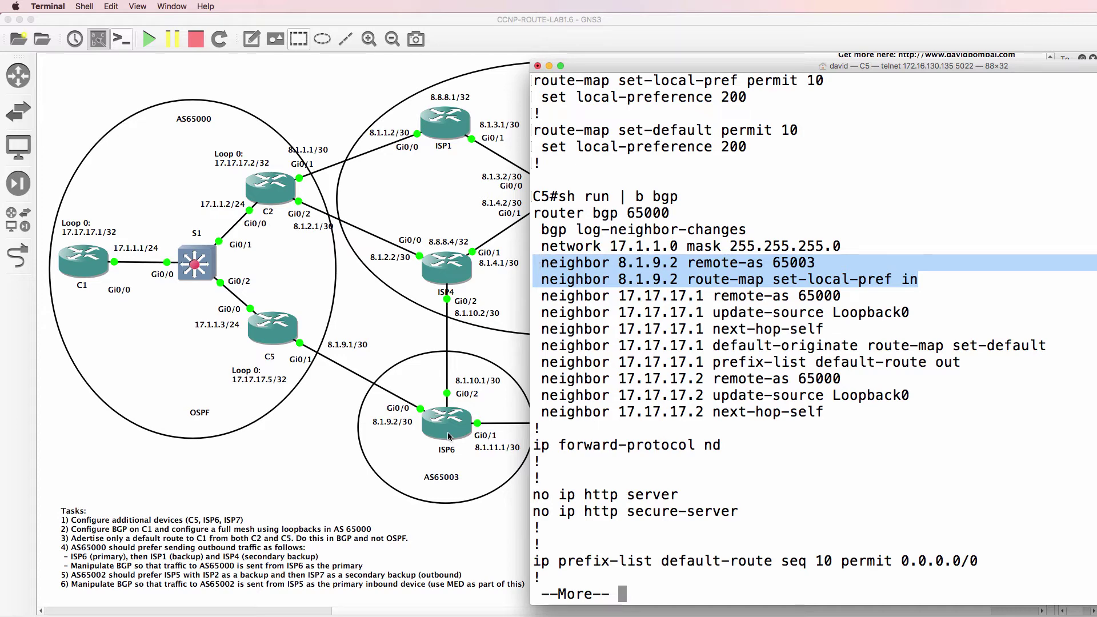
{"action": "left_click_drag", "start_coordinate": [763, 65], "coordinate": [565, 255]}
{"action": "type", "text": "q"}
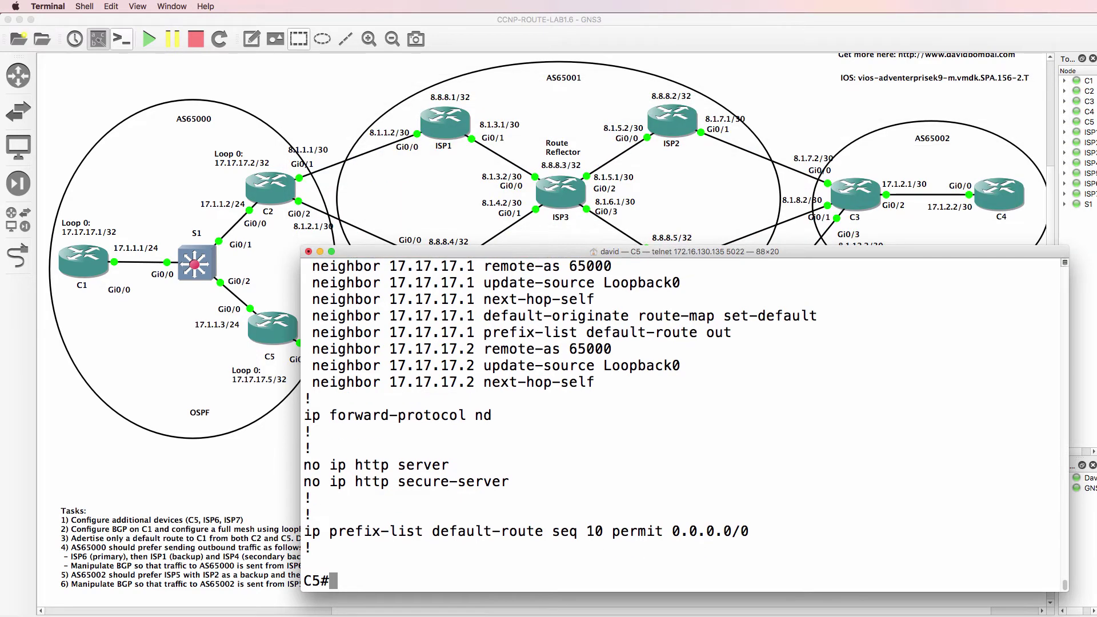
Enter global configuration on C5 and open the BGP process with "router bgp 65000".
{"action": "type", "text": "conf t"}
{"action": "key", "text": "Return"}
{"action": "type", "text": "t"}
{"action": "type", "text": "oute"}
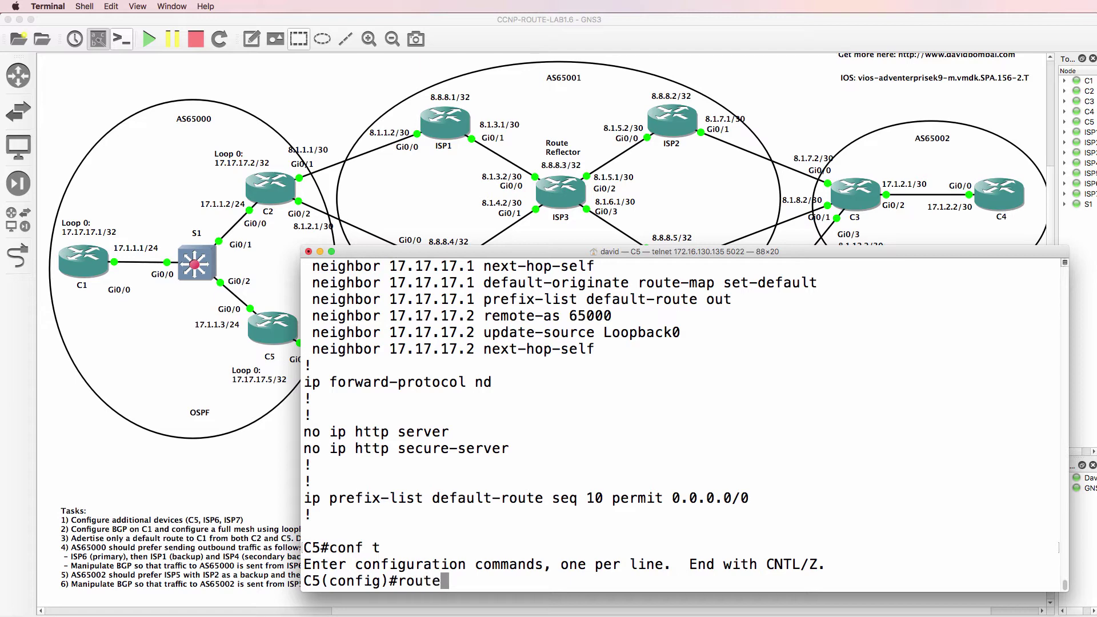
{"action": "type", "text": "r bgp 65000"}
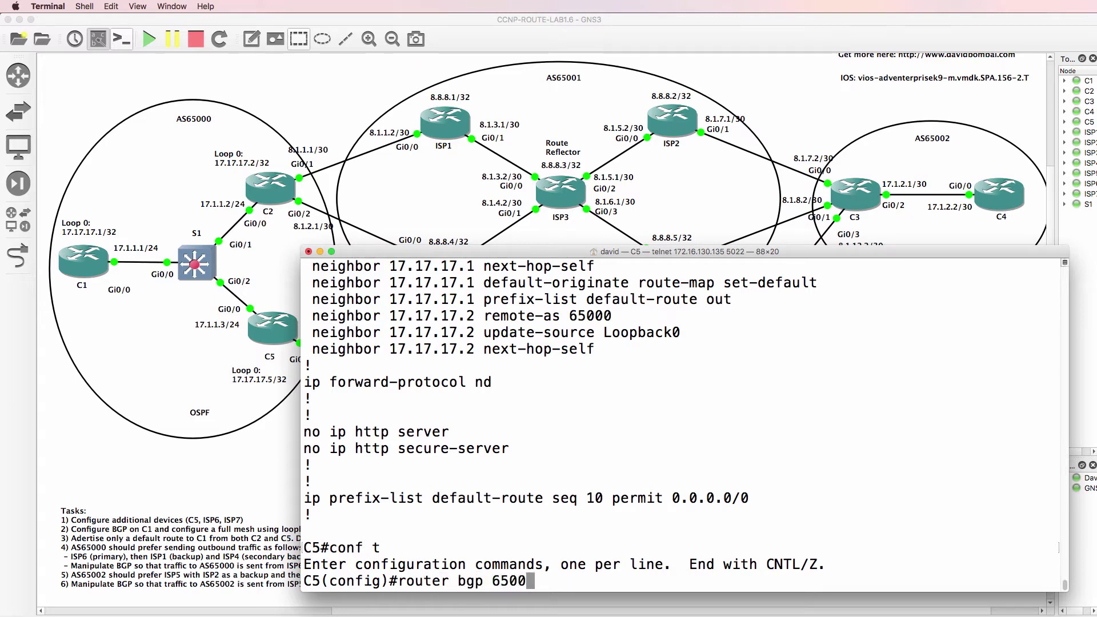
{"action": "key", "text": "Return"}
Apply the route map onlypermitlocal outbound to neighbor 8.1.9.2 and exit router configuration.
{"action": "type", "text": "nei"}
{"action": "key", "text": "Tab"}
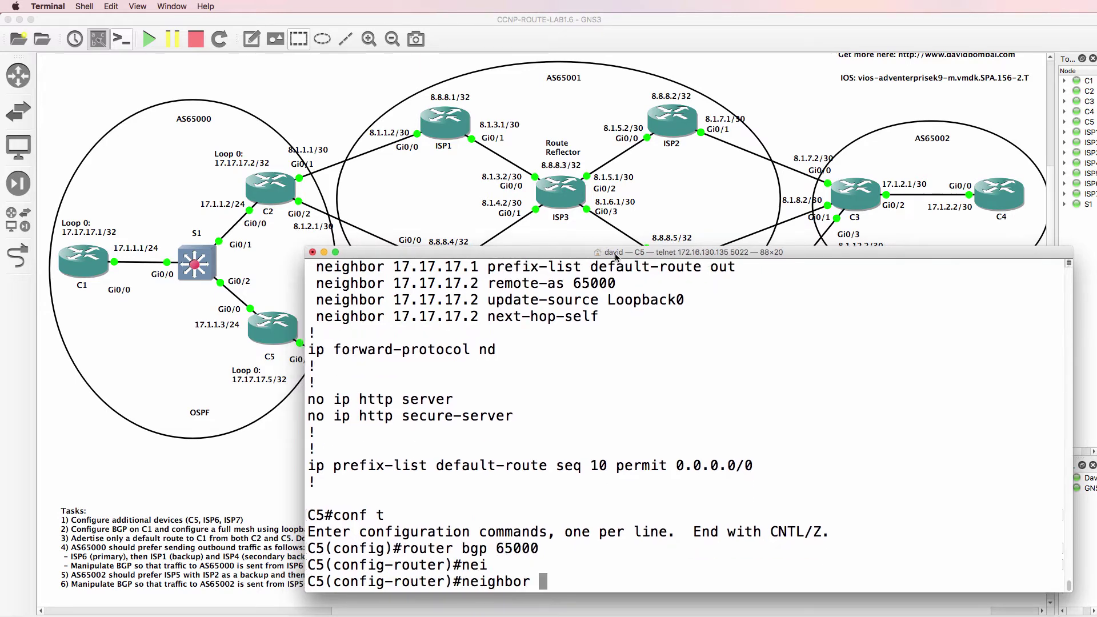
{"action": "left_click_drag", "start_coordinate": [513, 251], "coordinate": [669, 242]}
{"action": "type", "text": "8.1."}
{"action": "type", "text": "8."}
{"action": "key", "text": "BackSpace"}
{"action": "key", "text": "BackSpace"}
{"action": "type", "text": "9.2 reout"}
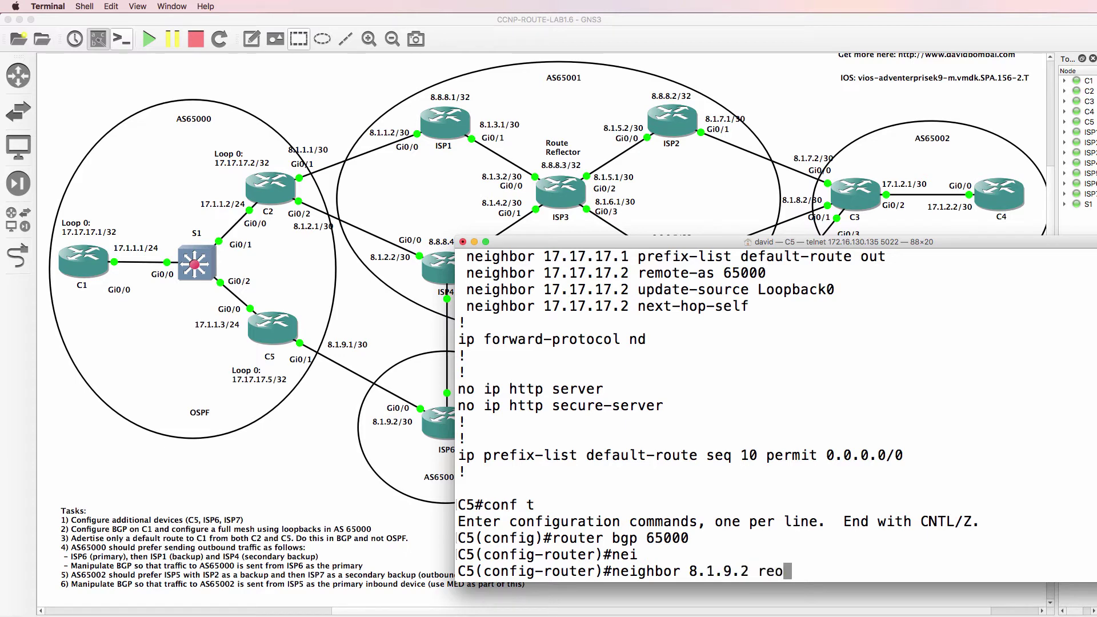
{"action": "key", "text": "BackSpace"}
{"action": "key", "text": "BackSpace"}
{"action": "key", "text": "BackSpace"}
{"action": "key", "text": "BackSpace"}
{"action": "type", "text": "oute-map ?only"}
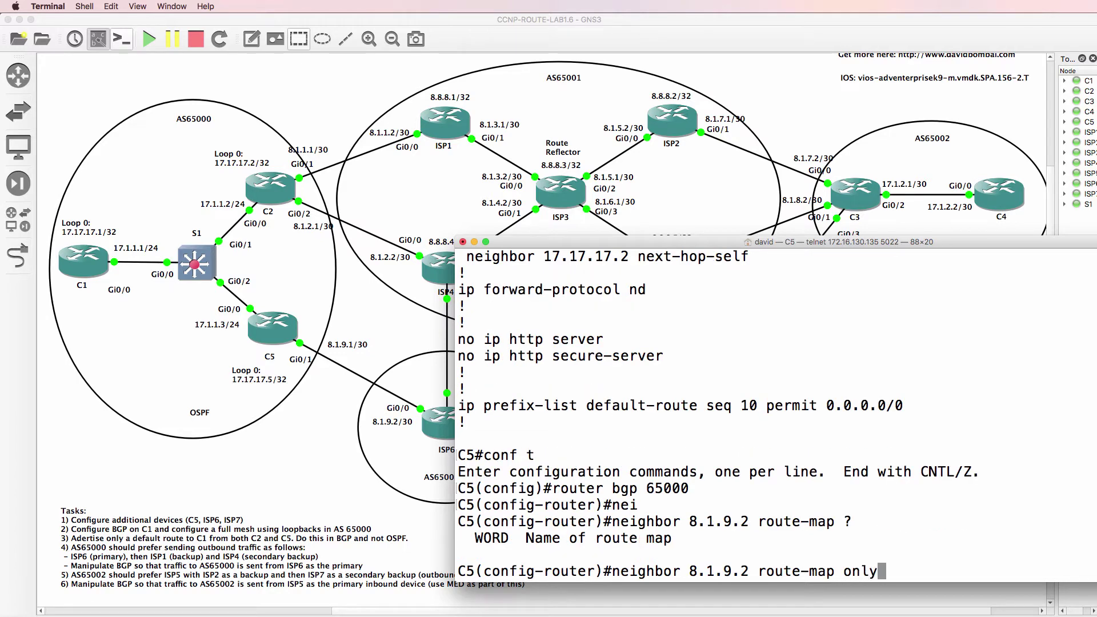
{"action": "type", "text": "permitlocal "}
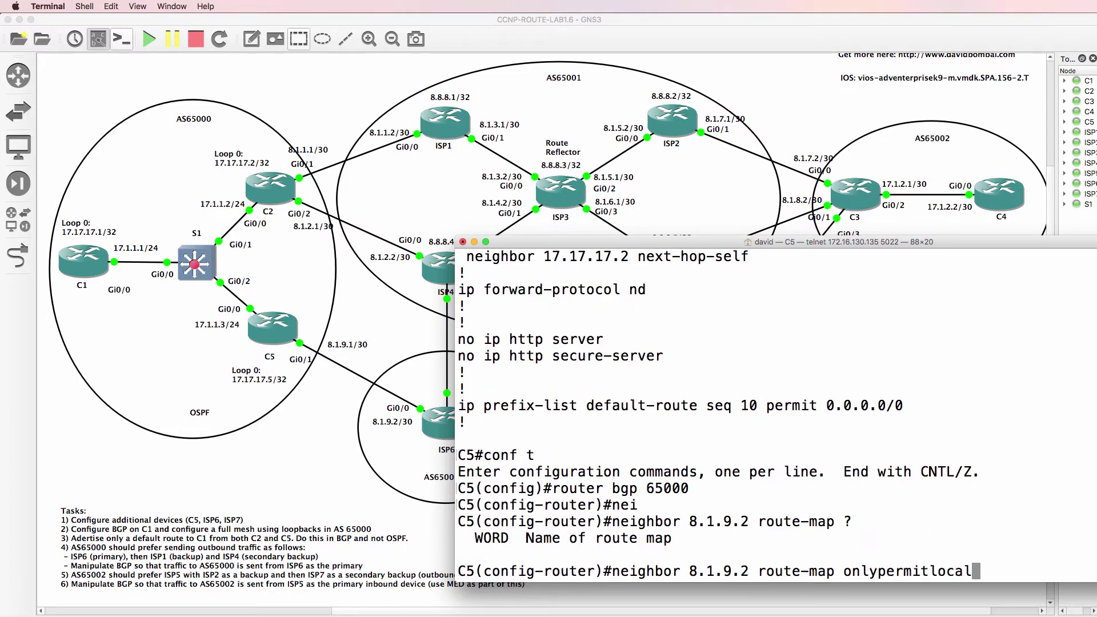
{"action": "type", "text": "out"}
{"action": "key", "text": "Return"}
{"action": "type", "text": "exit"}
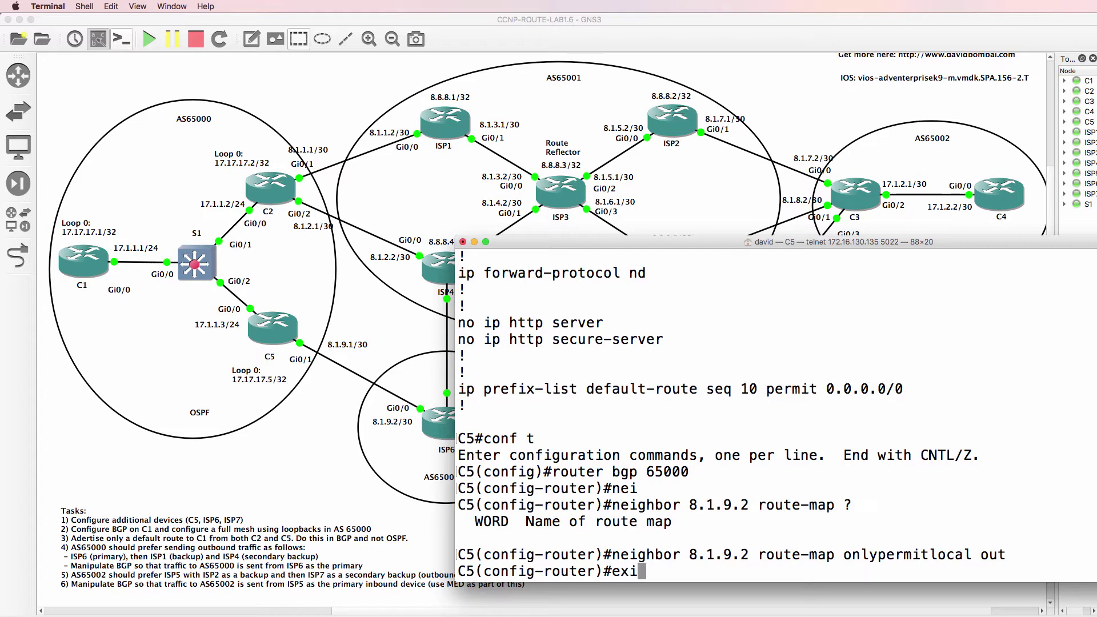
{"action": "key", "text": "Return"}
Create the route map onlypermitlocal on C5 with "match as-path 1" and exit route-map configuration.
{"action": "type", "text": "route-m"}
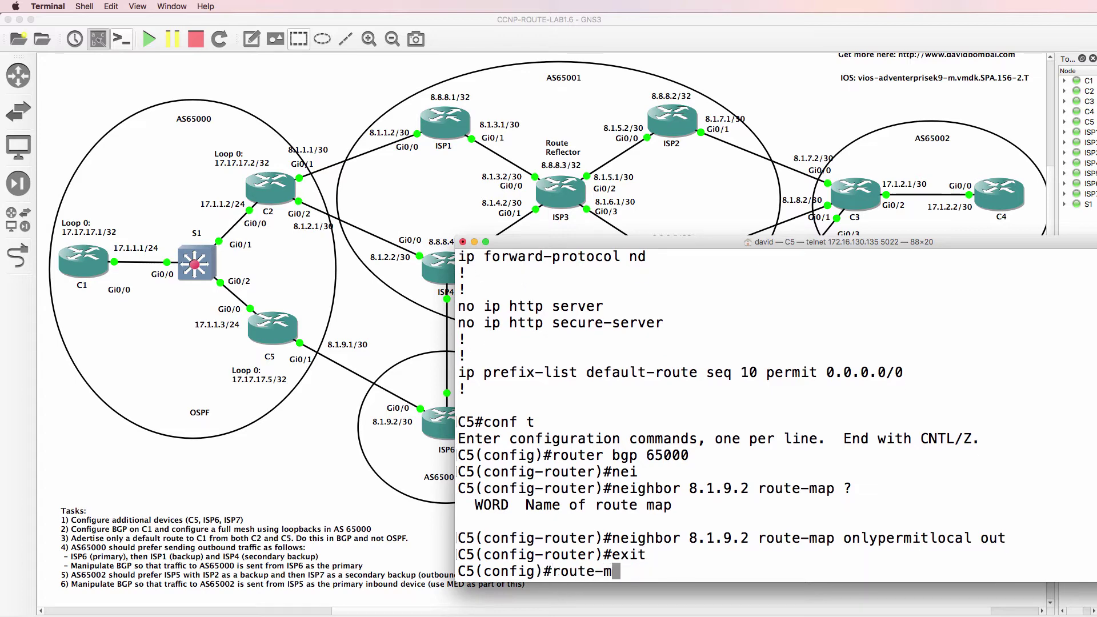
{"action": "type", "text": "ap onlypermi"}
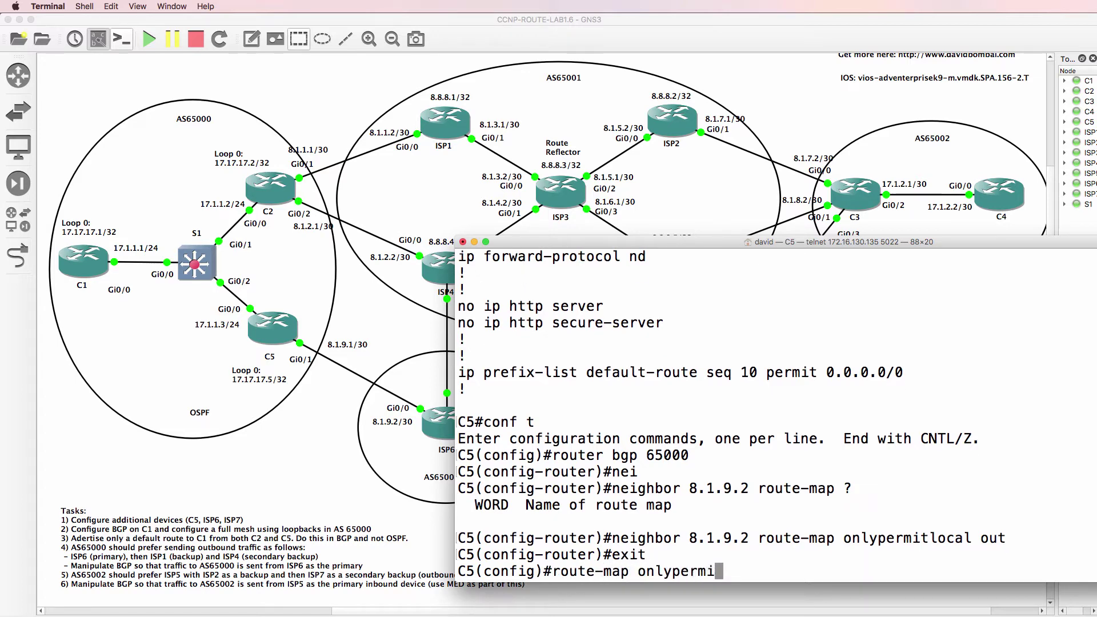
{"action": "type", "text": "tlocal"}
{"action": "key", "text": "Return"}
{"action": "type", "text": "matc a"}
{"action": "key", "text": "BackSpace"}
{"action": "key", "text": "BackSpace"}
{"action": "type", "text": "h asp"}
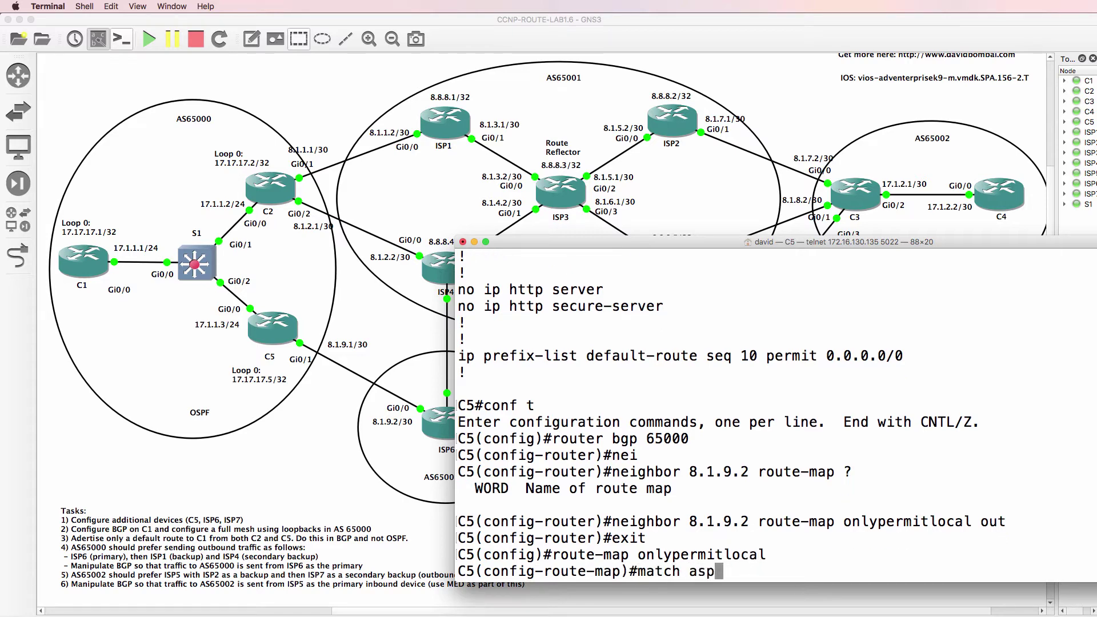
{"action": "key", "text": "Tab"}
{"action": "type", "text": "1"}
{"action": "key", "text": "Return"}
{"action": "type", "text": "exit"}
{"action": "key", "text": "Return"}
Define AS-path access list 1 on C5 to permit "^$" and end configuration mode.
{"action": "type", "text": "ip as"}
{"action": "key", "text": "Tab"}
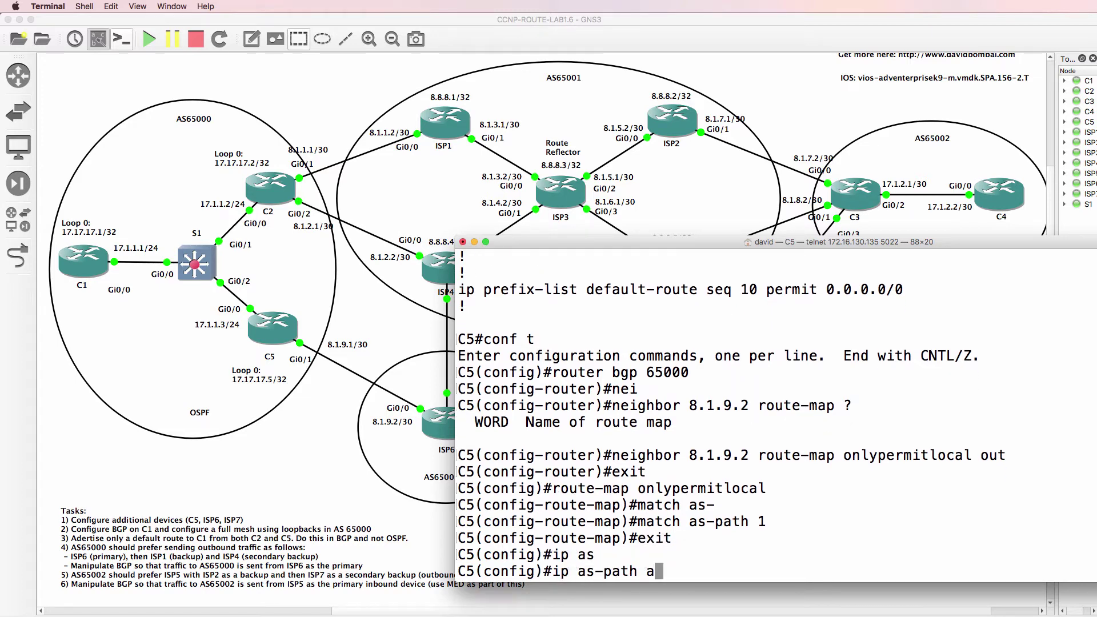
{"action": "type", "text": "acc"}
{"action": "key", "text": "Tab"}
{"action": "type", "text": "1 per"}
{"action": "key", "text": "Tab"}
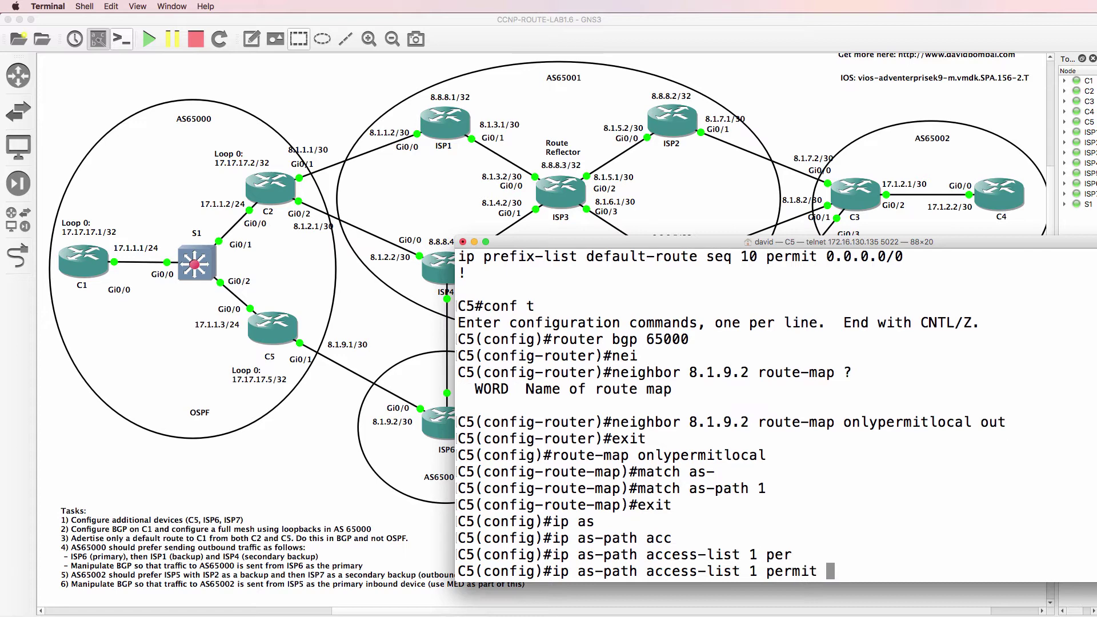
{"action": "type", "text": "^$"}
{"action": "key", "text": "Return"}
{"action": "type", "text": "end"}
{"action": "key", "text": "Return"}
Soft-reset all of C5's BGP sessions with "clear ip bgp * soft".
{"action": "type", "text": "clar"}
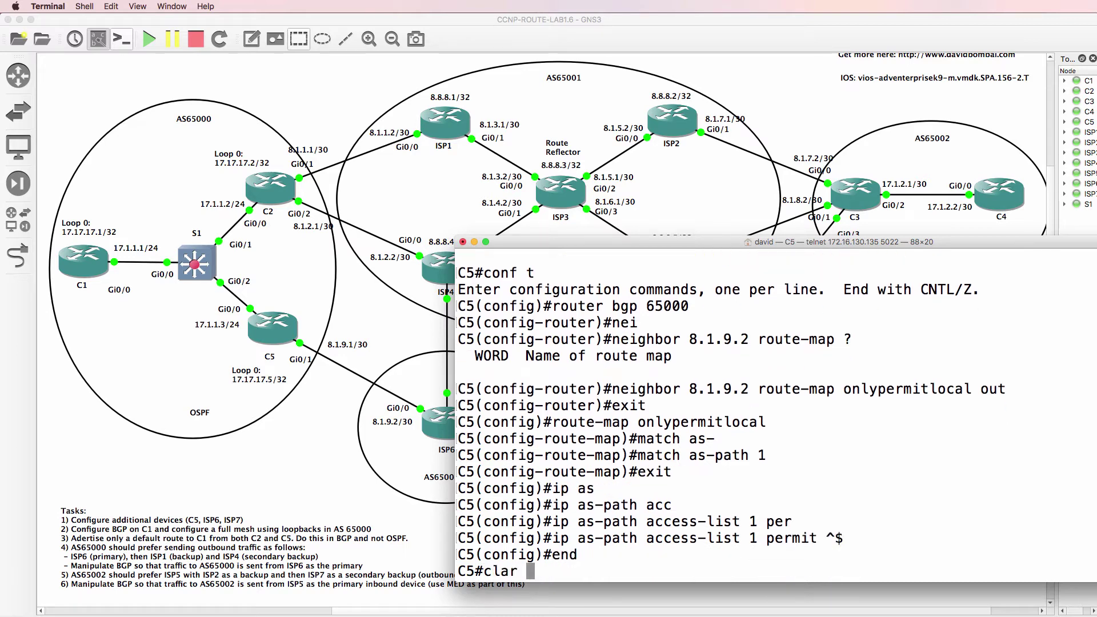
{"action": "key", "text": "BackSpace"}
{"action": "key", "text": "BackSpace"}
{"action": "key", "text": "BackSpace"}
{"action": "type", "text": "lear ip b"}
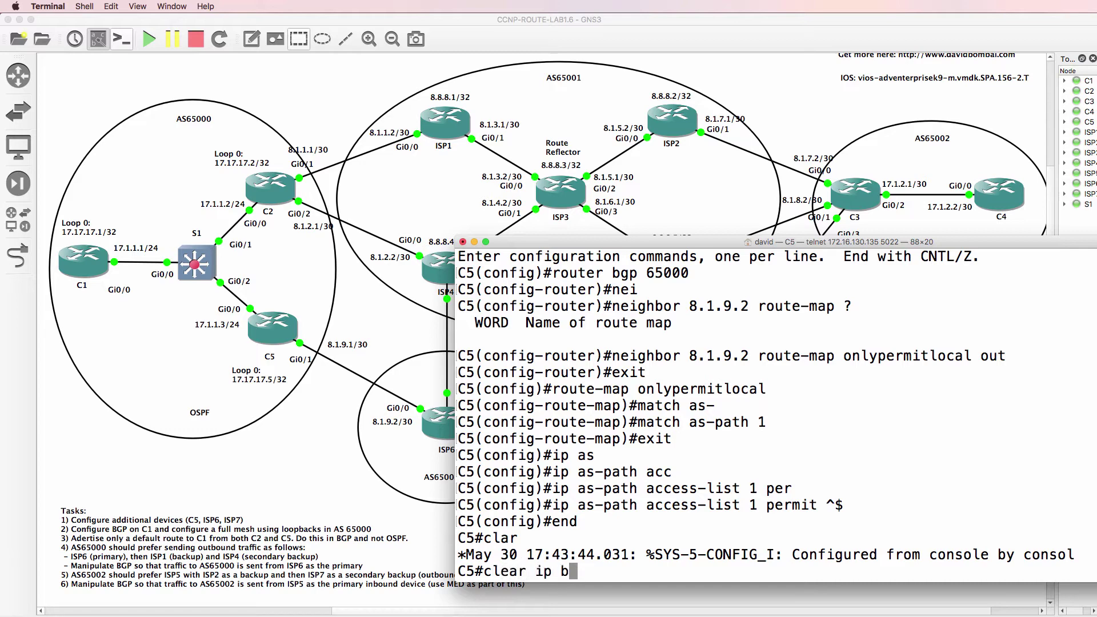
{"action": "type", "text": "gp * soft"}
{"action": "key", "text": "Return"}
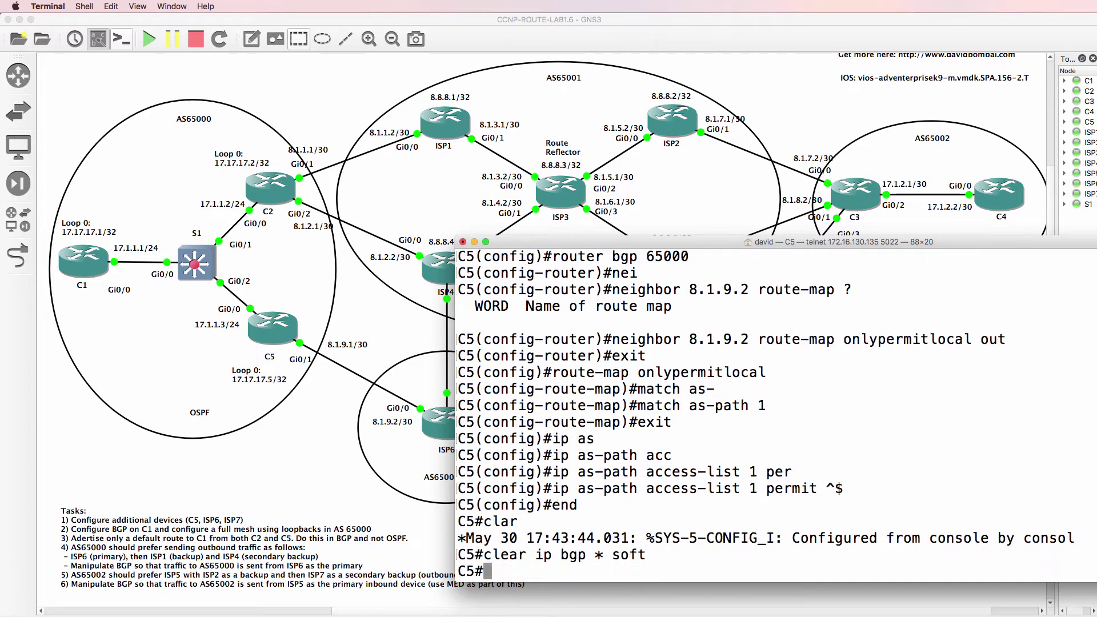
Switch to the ISP6 console, make its window taller and display its BGP table with "sh ip bgp".
{"action": "left_click", "coordinate": [464, 28]}
{"action": "right_click", "coordinate": [352, 616]}
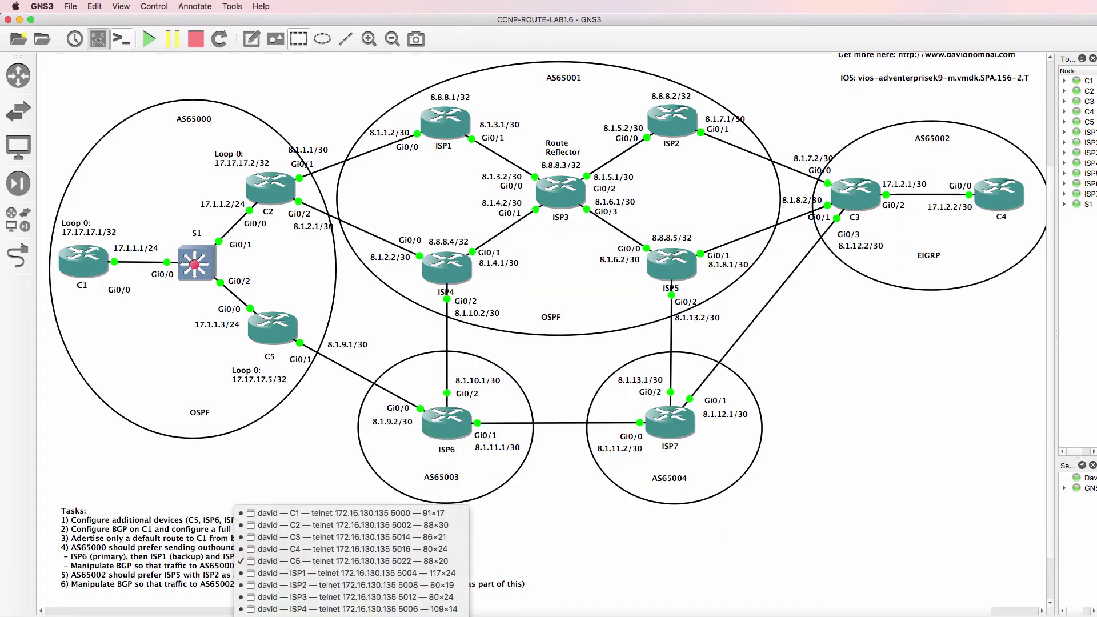
{"action": "left_click", "coordinate": [343, 615]}
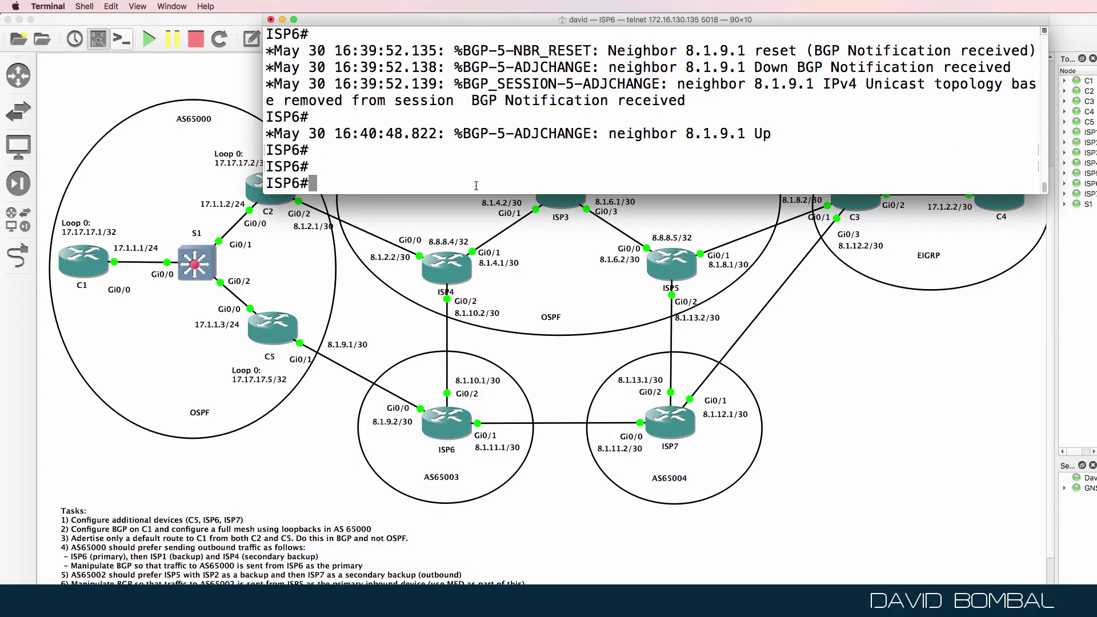
{"action": "left_click_drag", "start_coordinate": [476, 195], "coordinate": [475, 326]}
{"action": "type", "text": "sh ip bgp"}
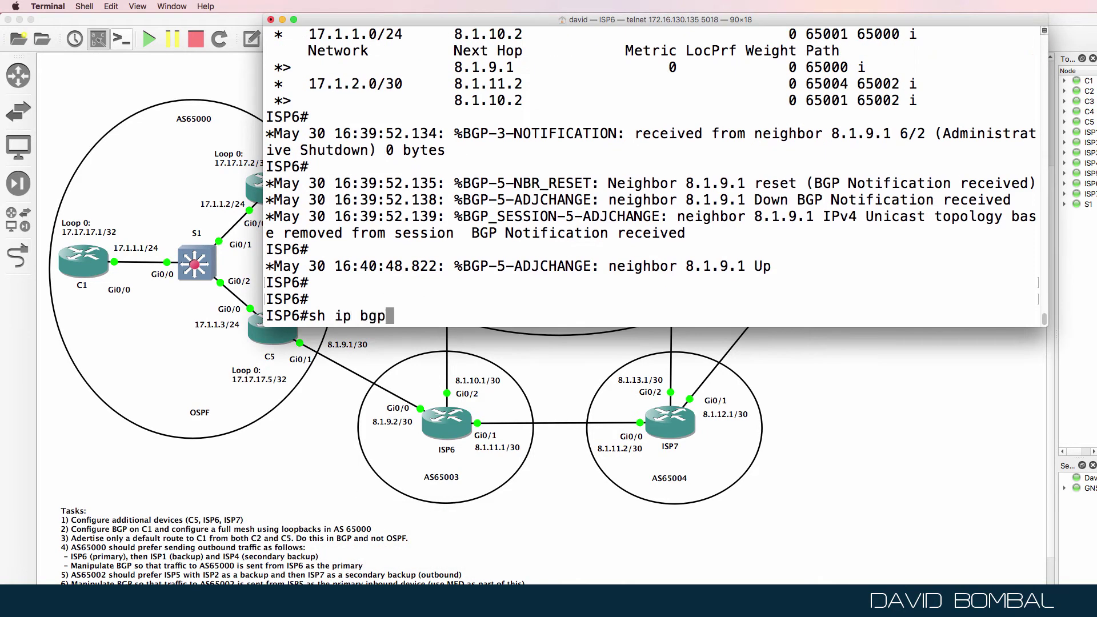
{"action": "key", "text": "Return"}
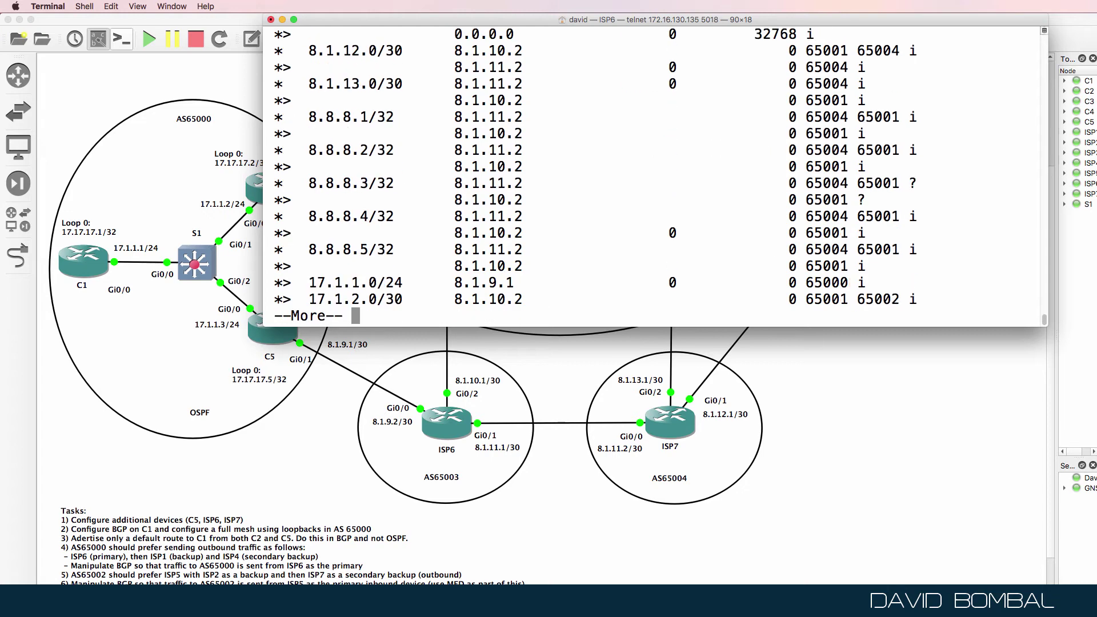
Page to the end of ISP6's BGP table and review its entries for routes advertised by AS65000.
{"action": "key", "text": "space"}
{"action": "left_click_drag", "start_coordinate": [289, 253], "coordinate": [873, 256]}
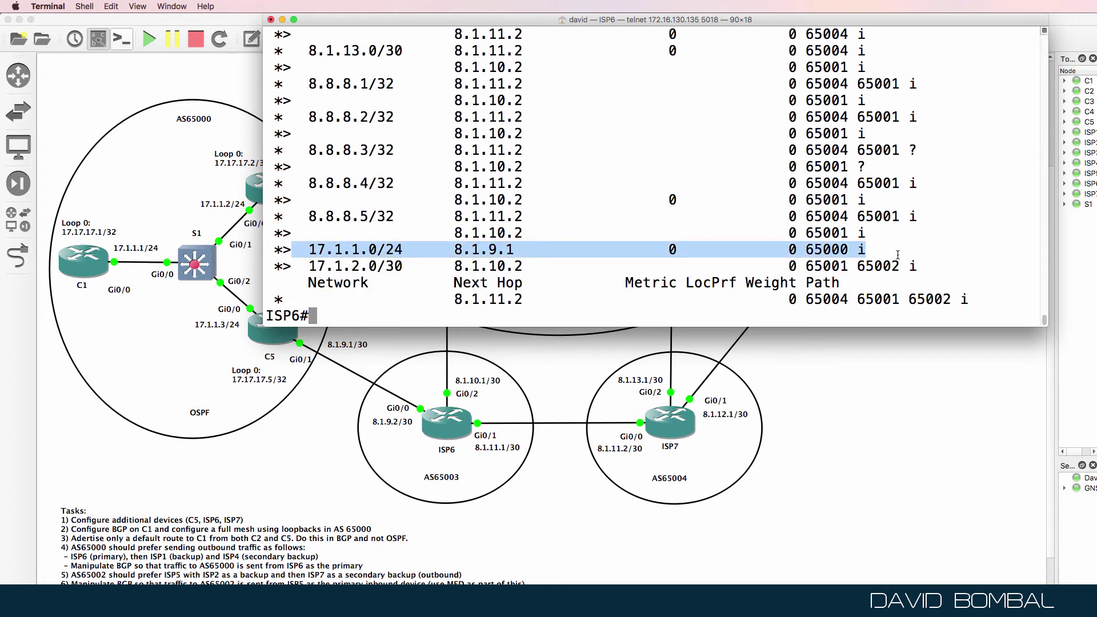
{"action": "scroll", "coordinate": [898, 253], "scroll_direction": "up", "scroll_amount": 10}
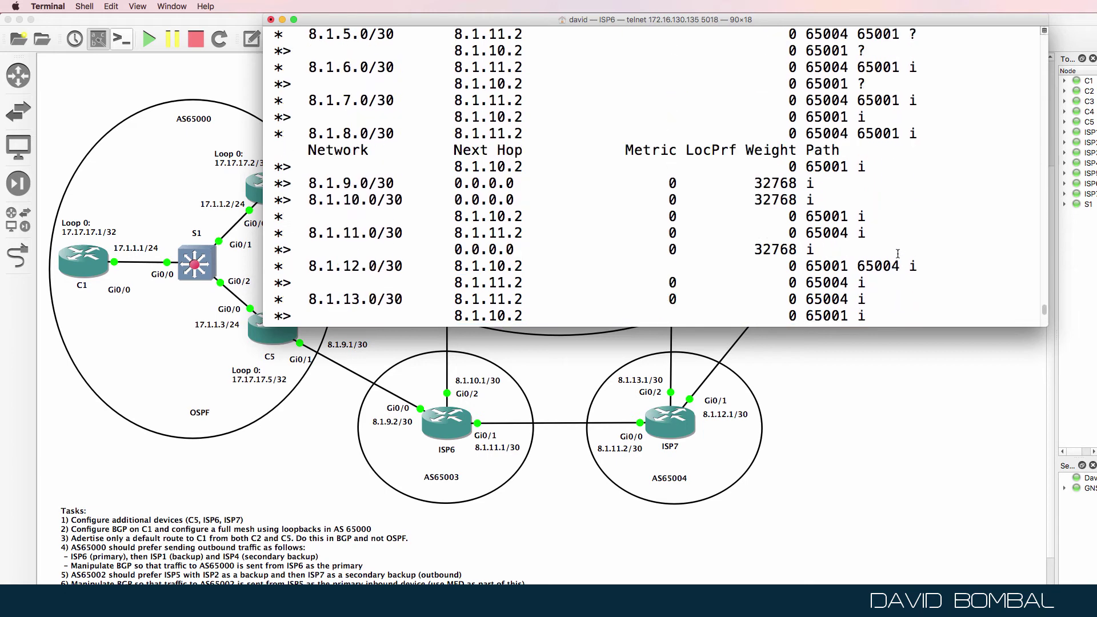
{"action": "scroll", "coordinate": [897, 254], "scroll_direction": "up", "scroll_amount": 6}
{"action": "scroll", "coordinate": [896, 252], "scroll_direction": "down", "scroll_amount": 15}
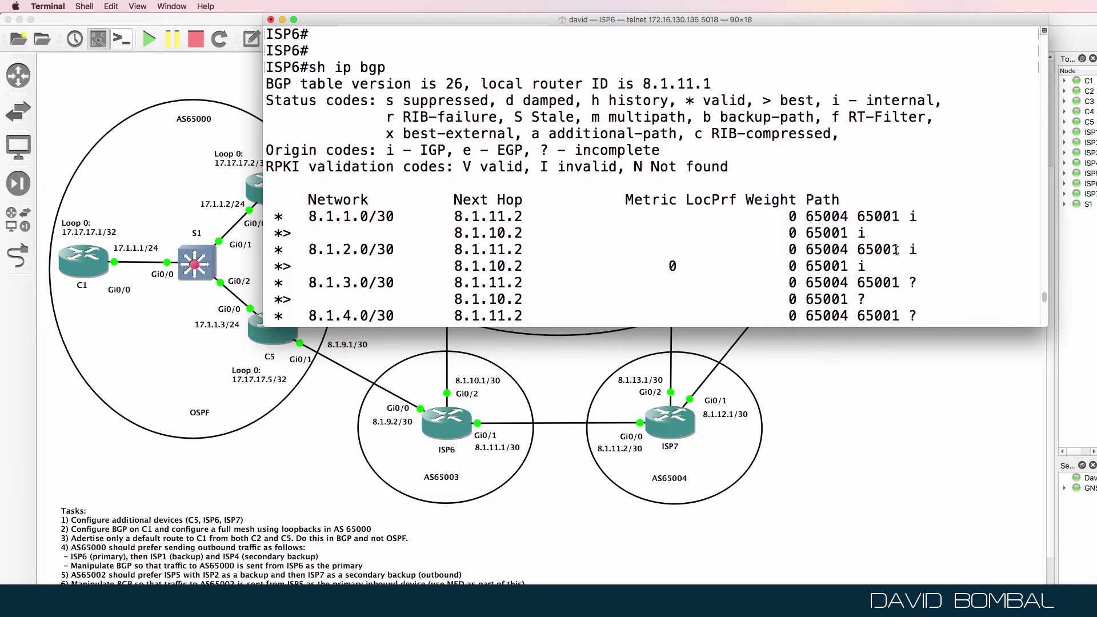
Check C1's address in the topology and ping 17.1.1.1 from the ISP6 console.
{"action": "left_click", "coordinate": [284, 336]}
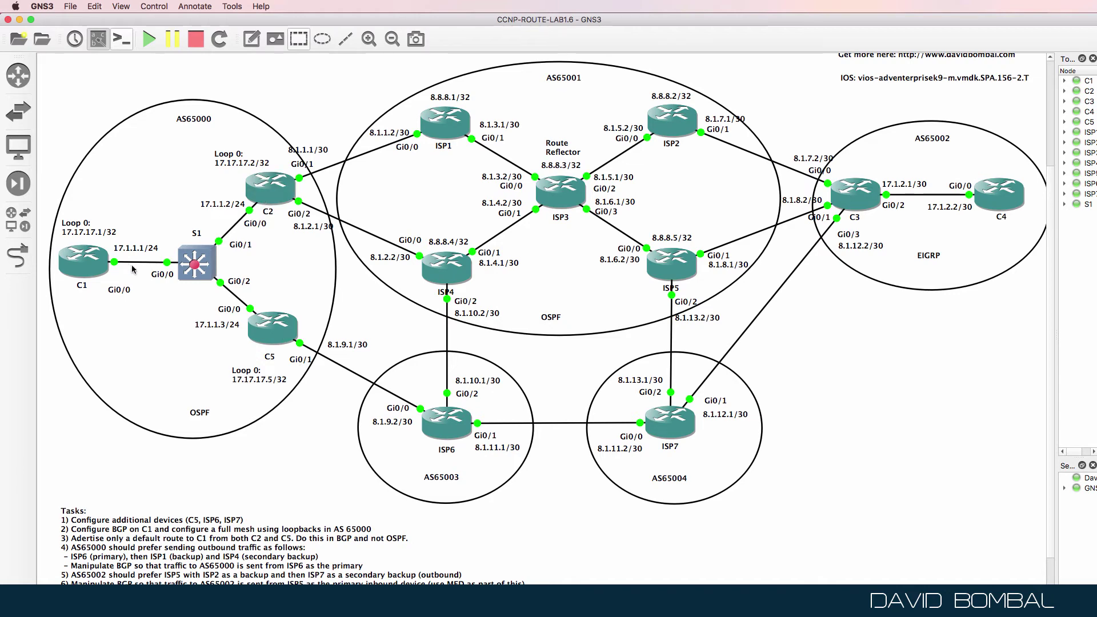
{"action": "key", "text": "super+Tab"}
{"action": "type", "text": "ping 17.1.1.1"}
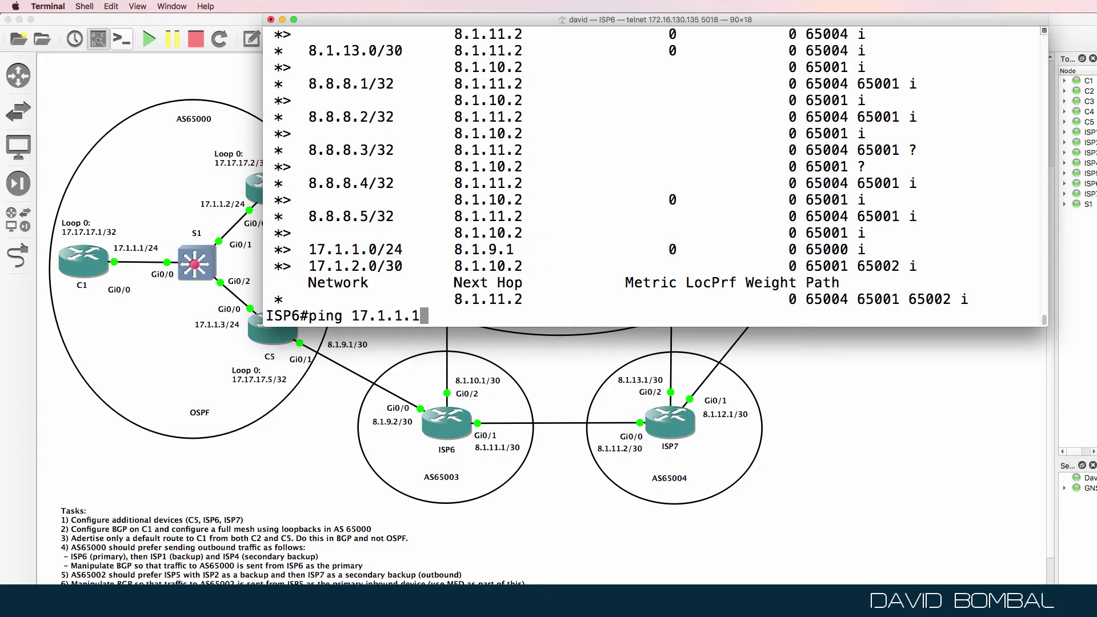
{"action": "key", "text": "Return"}
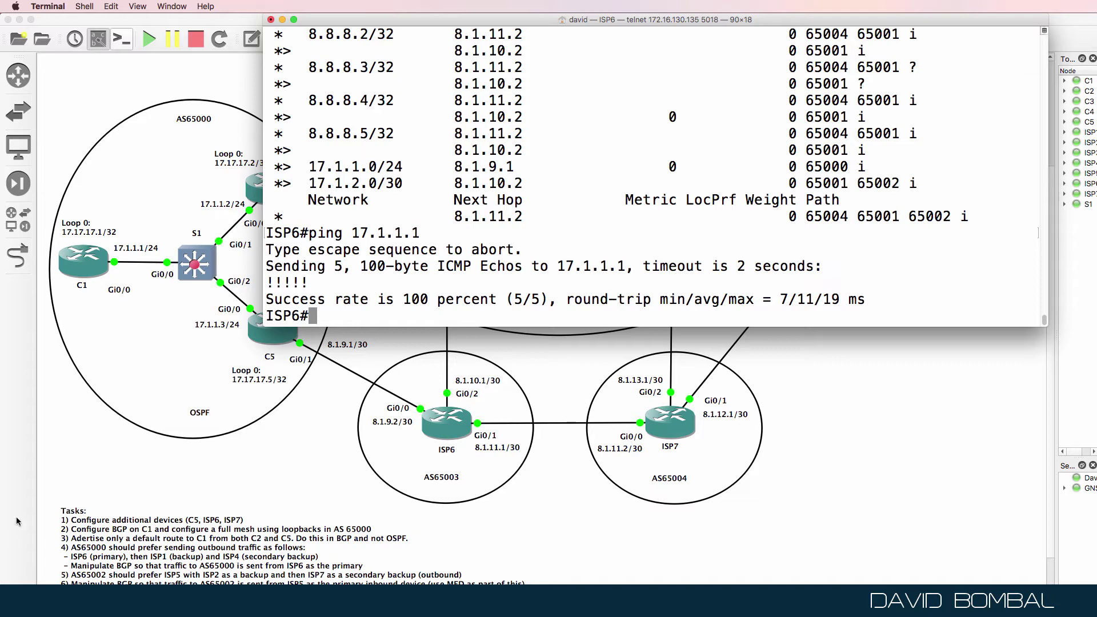
Switch to the ISP1 console, display its full BGP table with "sh ip bgp" and move the window so the Path column shows.
{"action": "left_click", "coordinate": [267, 496]}
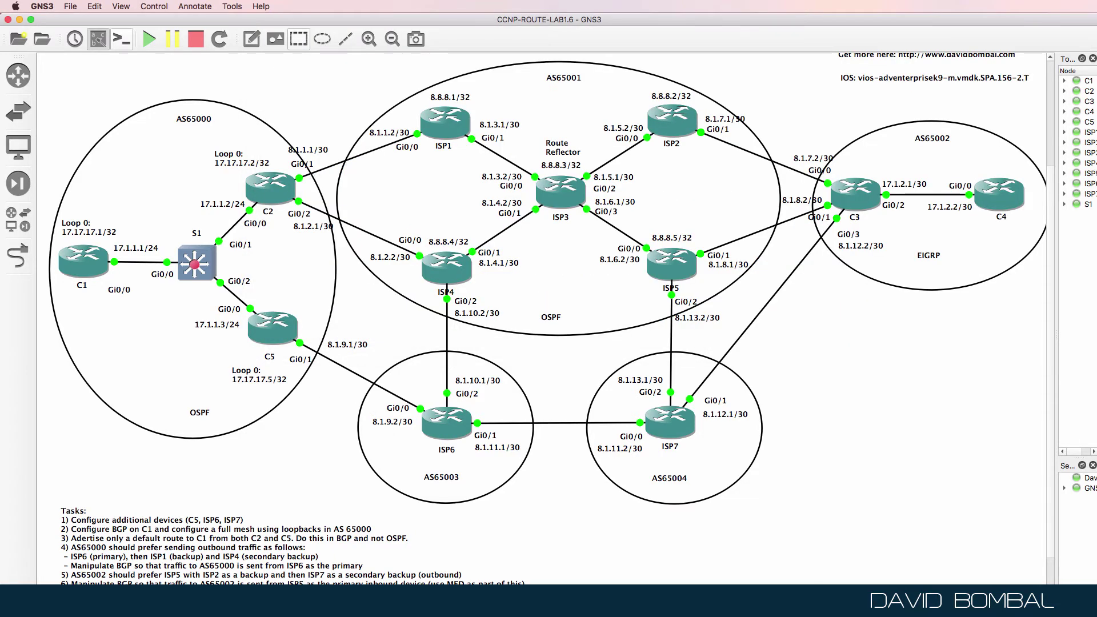
{"action": "key", "text": "alt+Tab"}
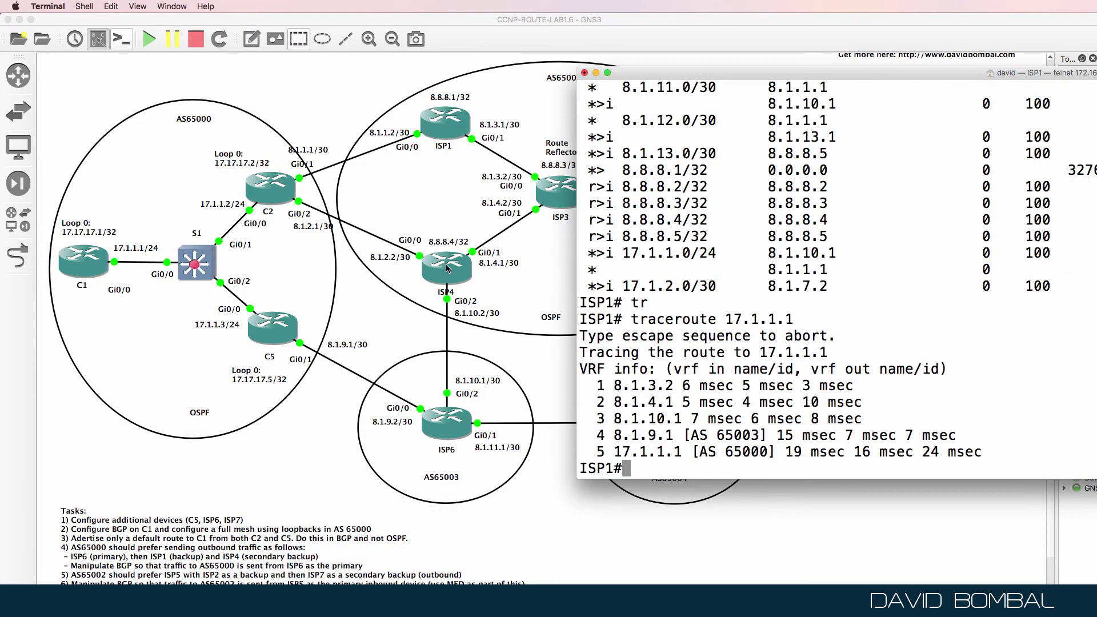
{"action": "type", "text": "sh ip bgp"}
{"action": "key", "text": "Return"}
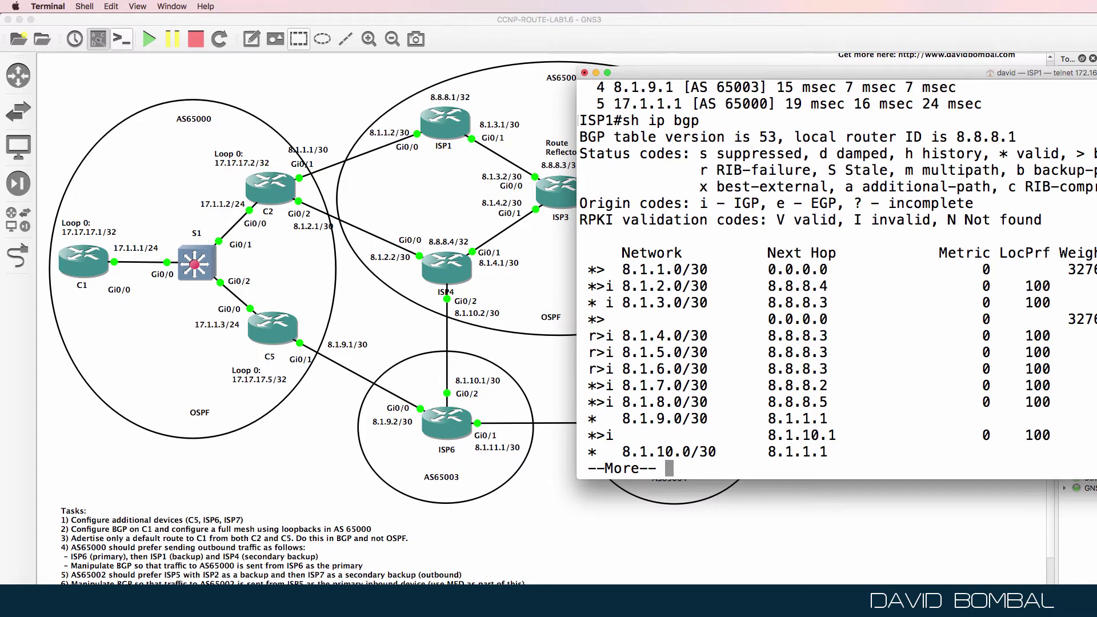
{"action": "key", "text": "space"}
{"action": "left_click_drag", "start_coordinate": [620, 286], "coordinate": [737, 284]}
{"action": "left_click_drag", "start_coordinate": [817, 74], "coordinate": [353, 138]}
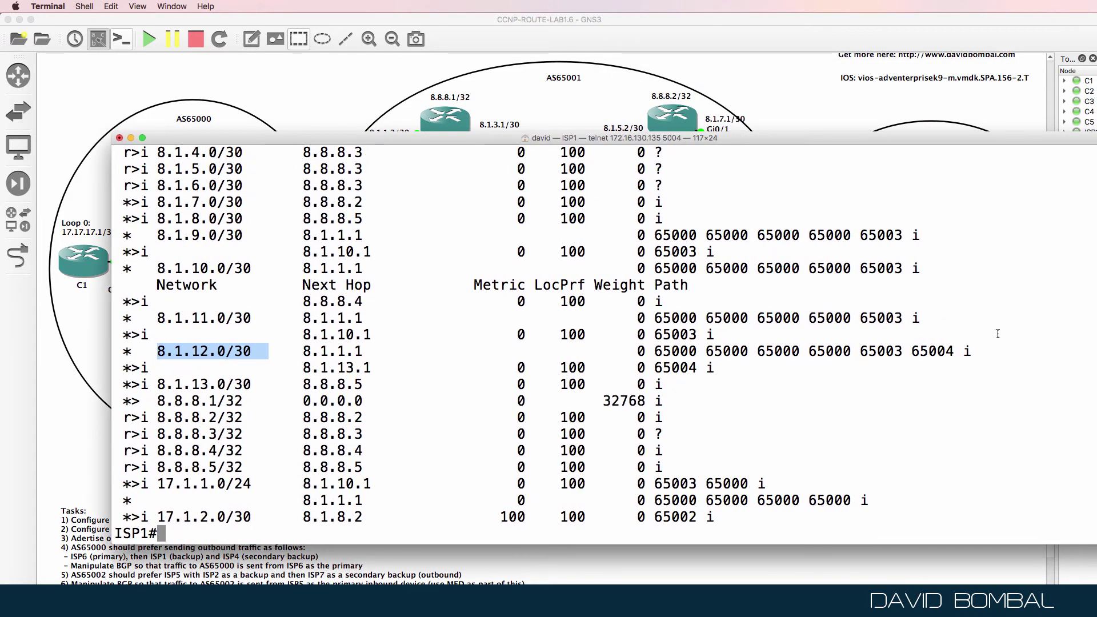
Examine the AS path and next hop of ISP1's 8.1.12.0/30 route against the topology diagram.
{"action": "left_click_drag", "start_coordinate": [954, 349], "coordinate": [917, 349]}
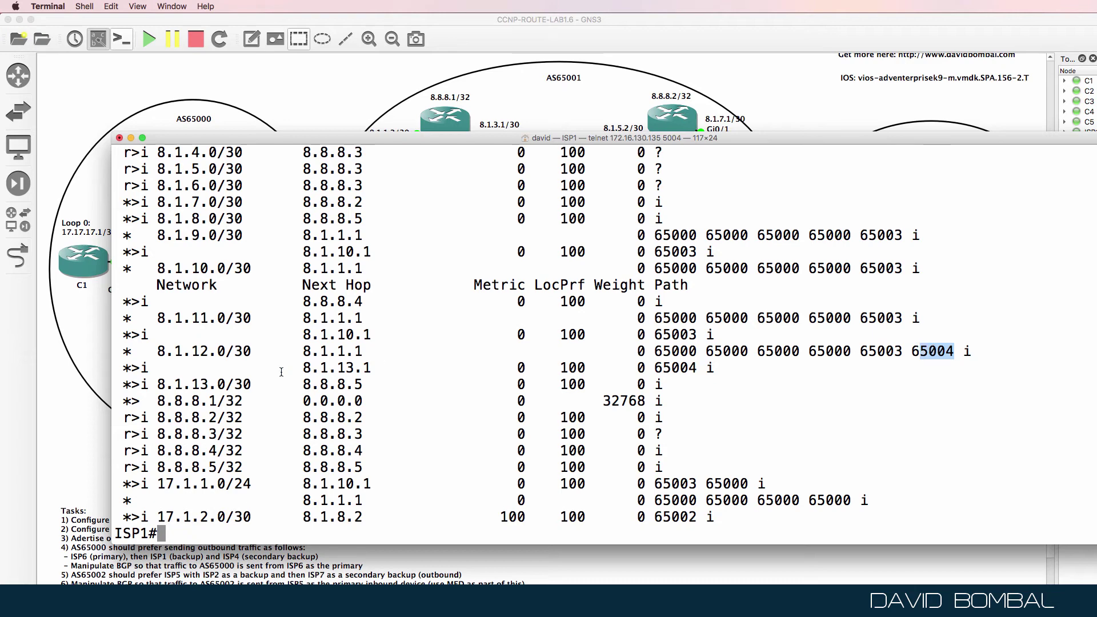
{"action": "left_click_drag", "start_coordinate": [275, 356], "coordinate": [382, 352]}
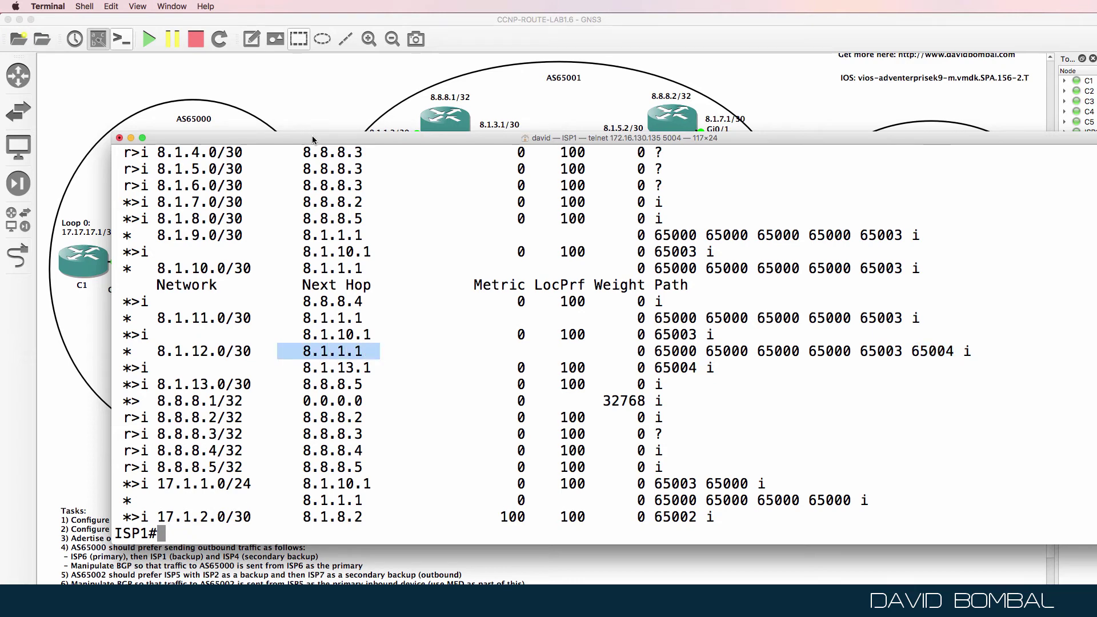
{"action": "left_click_drag", "start_coordinate": [312, 139], "coordinate": [313, 231]}
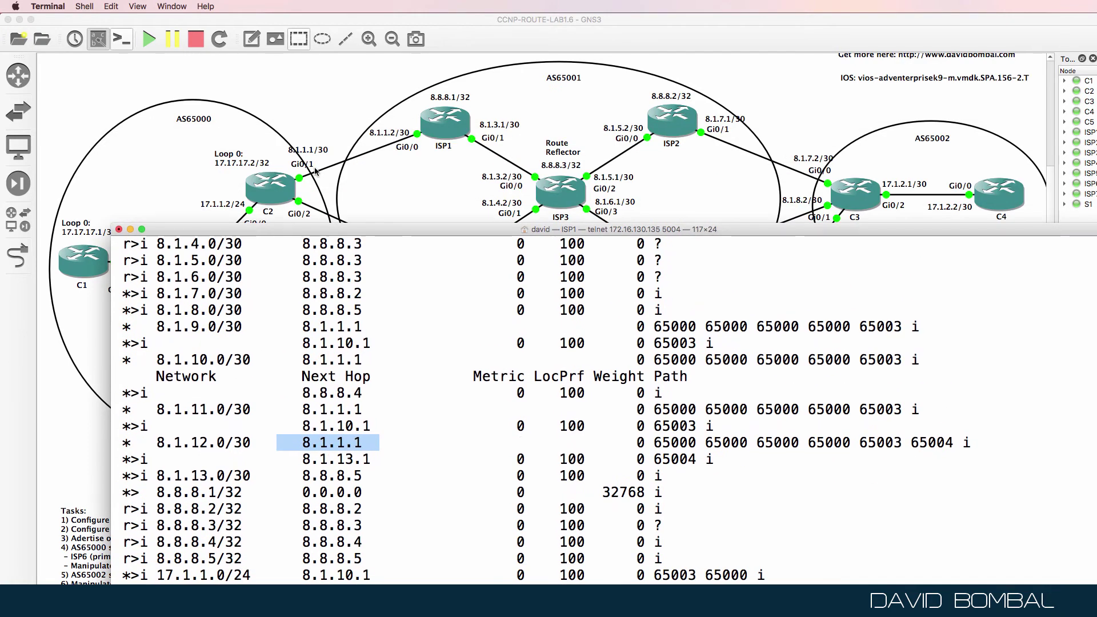
{"action": "left_click", "coordinate": [457, 22]}
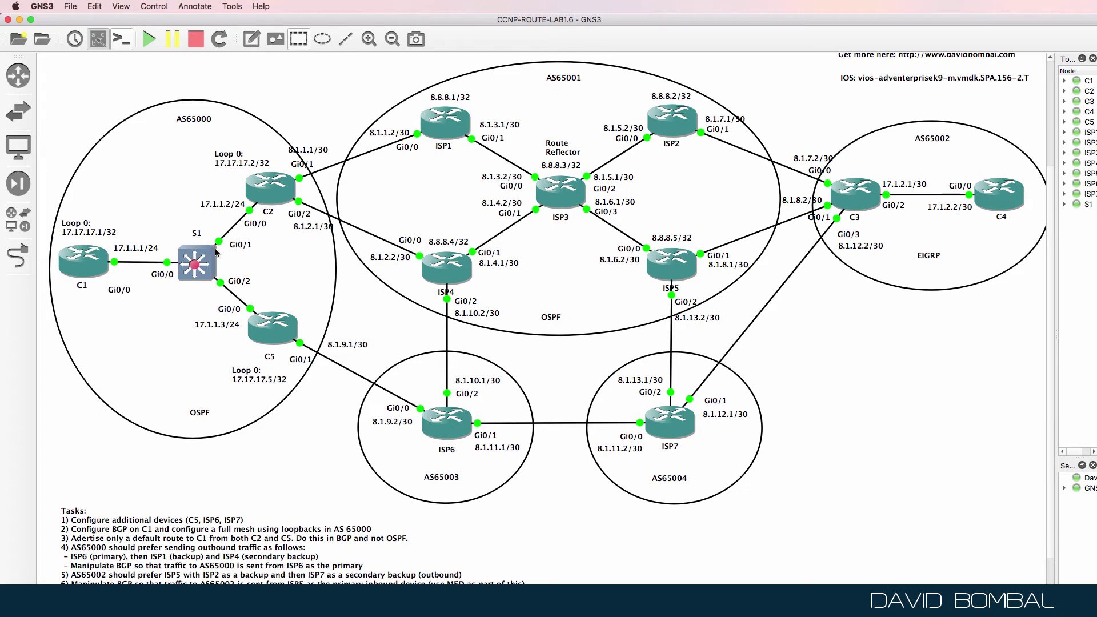
Display C2's running configuration with "sh run | b bgp" and inspect its outbound neighbor route maps and the as-prepend definition.
{"action": "left_click", "coordinate": [365, 519]}
{"action": "type", "text": "s"}
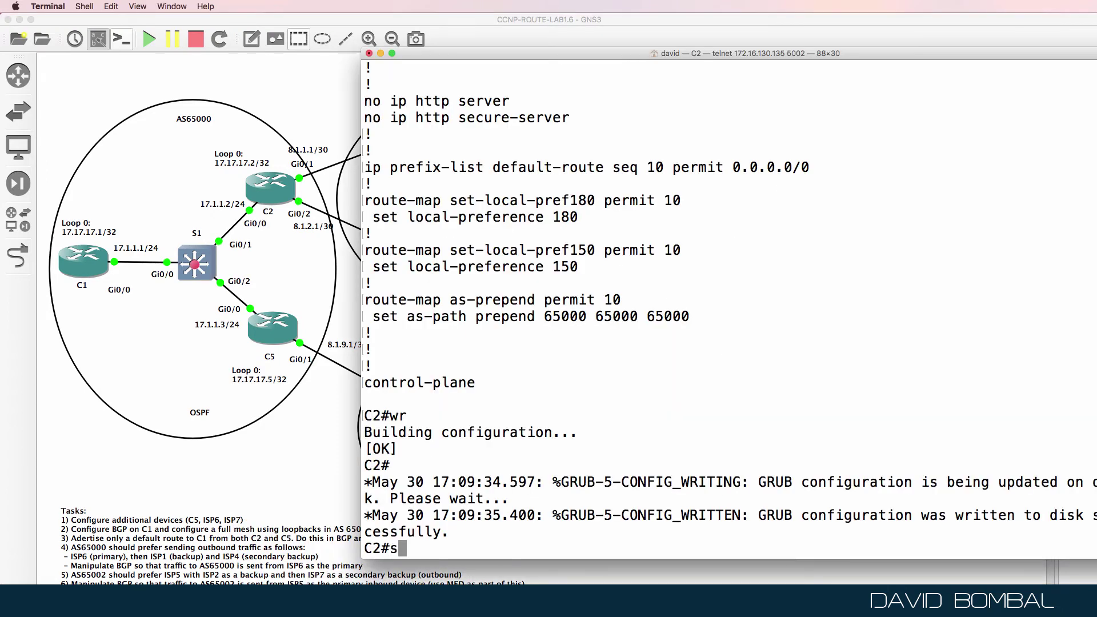
{"action": "type", "text": "h run "}
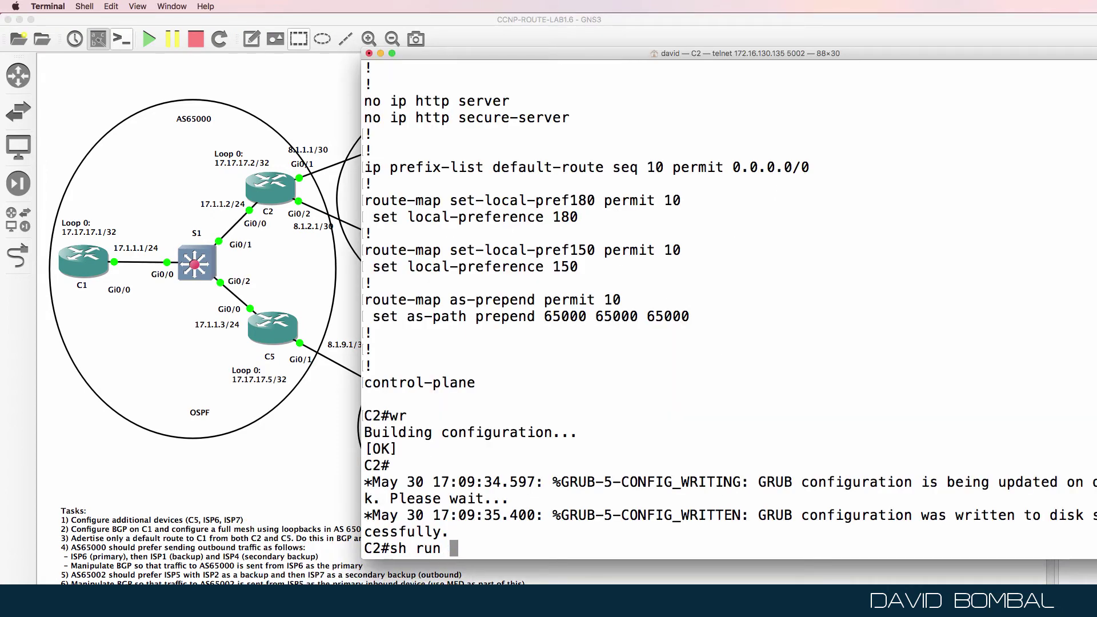
{"action": "type", "text": "| b bgp"}
{"action": "key", "text": "Return"}
{"action": "left_click_drag", "start_coordinate": [754, 246], "coordinate": [379, 247]}
{"action": "left_click_drag", "start_coordinate": [724, 300], "coordinate": [313, 298]}
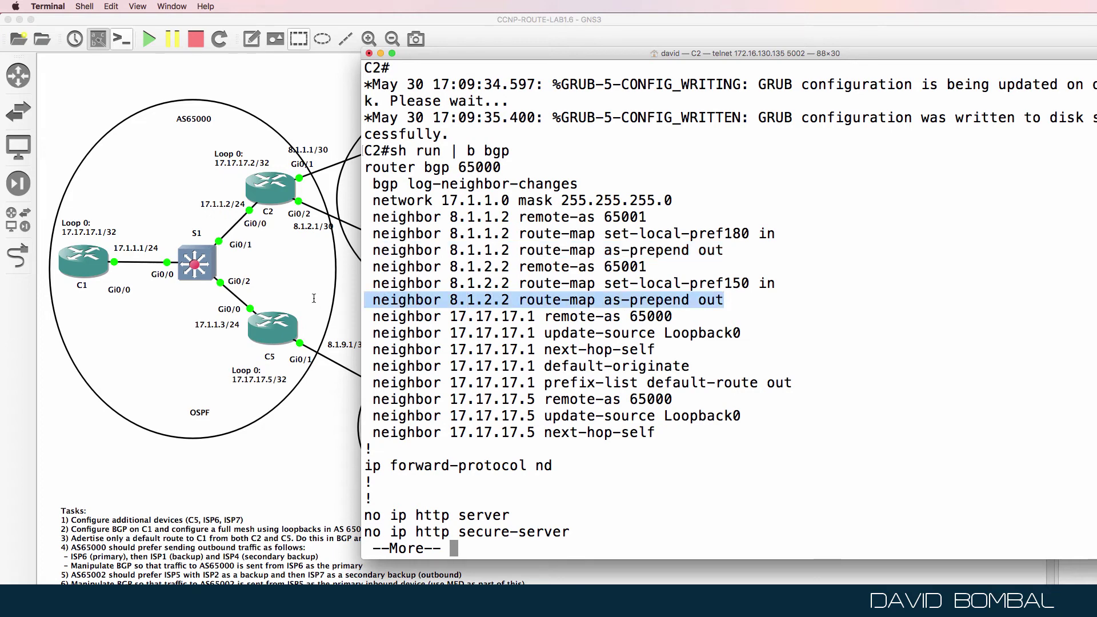
{"action": "key", "text": "space"}
{"action": "left_click_drag", "start_coordinate": [690, 349], "coordinate": [334, 333]}
Add "match as-path 1" to C2's route map as-prepend and exit route-map configuration.
{"action": "type", "text": "qconf t"}
{"action": "key", "text": "Return"}
{"action": "type", "text": "route-map as"}
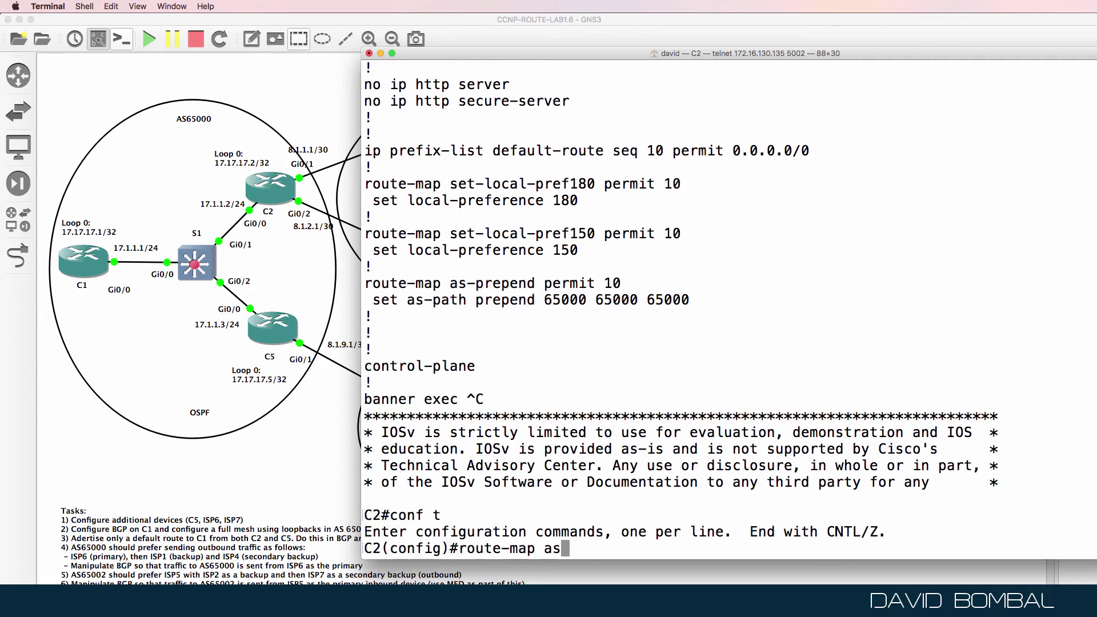
{"action": "key", "text": "Tab"}
{"action": "type", "text": "-prepend"}
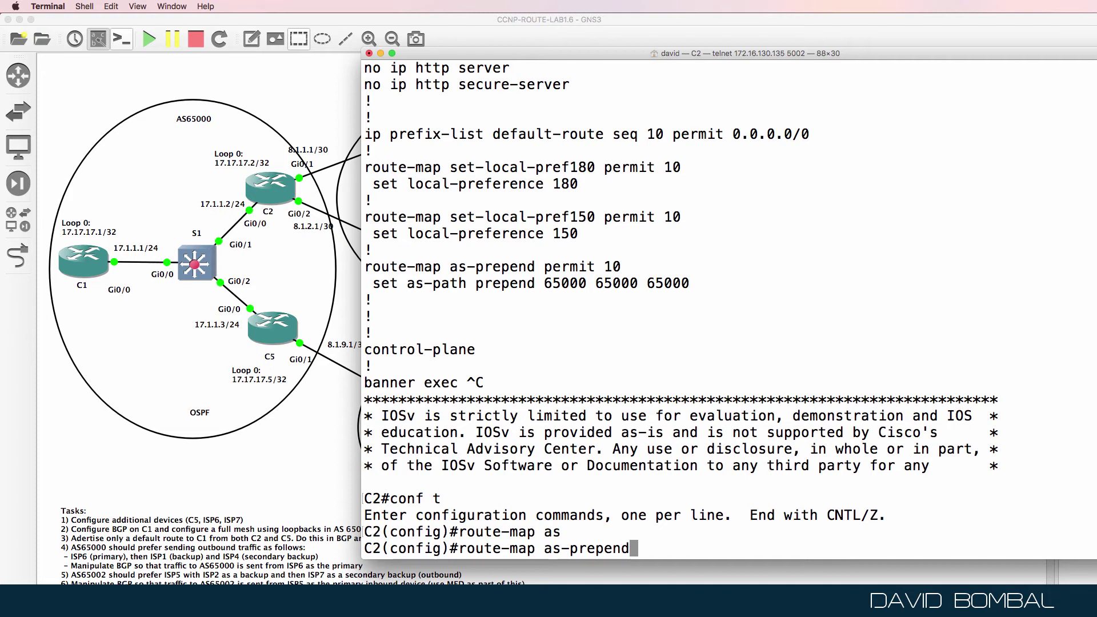
{"action": "key", "text": "Return"}
{"action": "type", "text": "mat"}
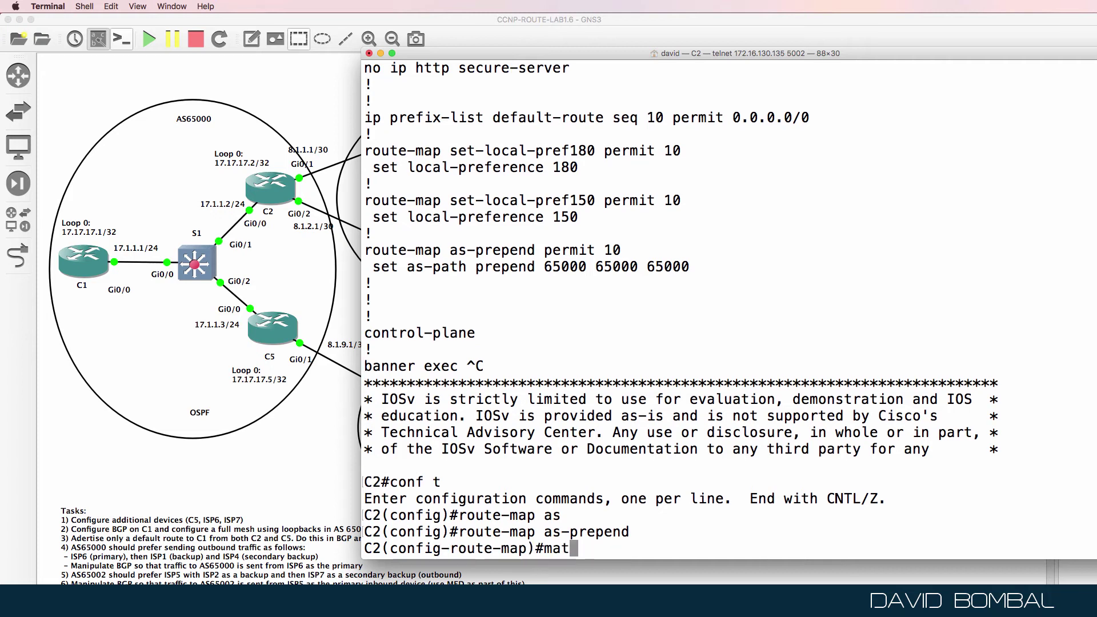
{"action": "type", "text": "ch as-path 1"}
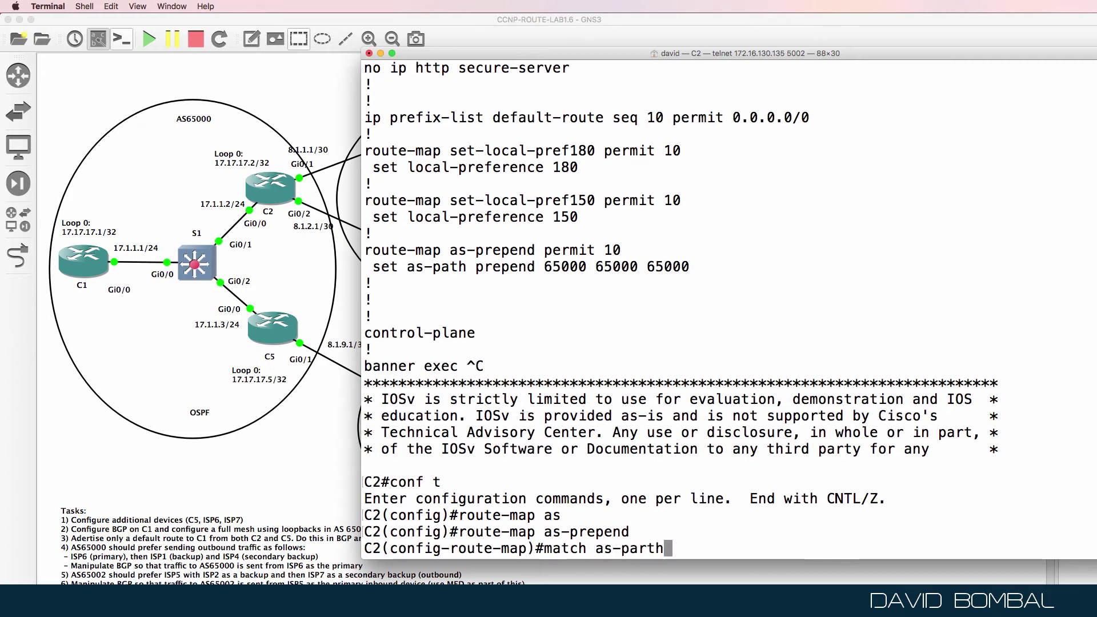
{"action": "key", "text": "Return"}
{"action": "type", "text": "exit"}
{"action": "key", "text": "Return"}
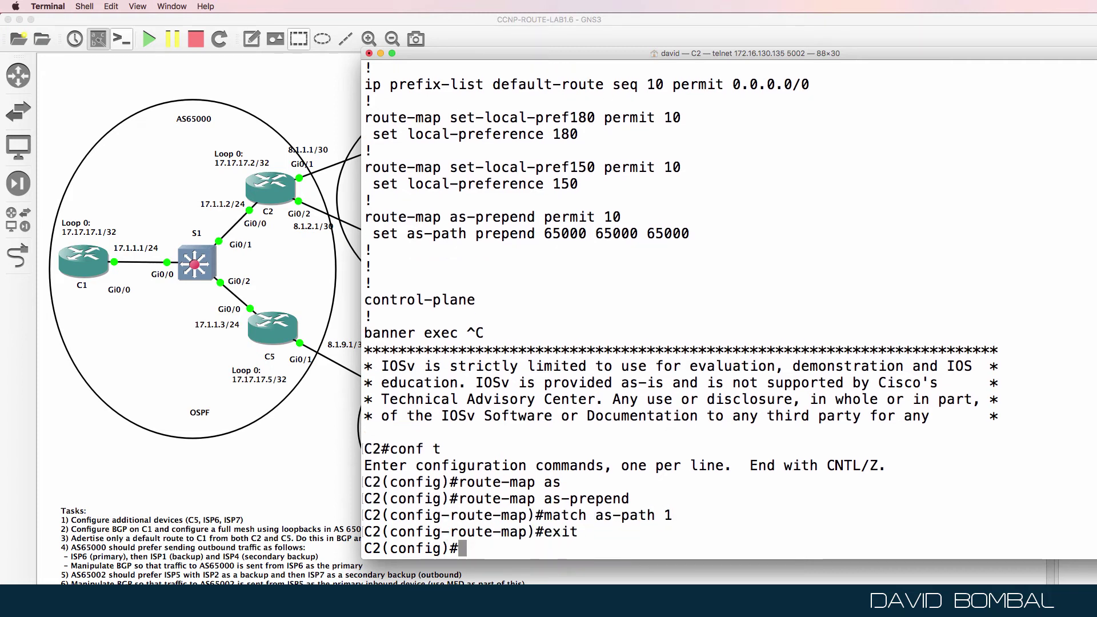
Define AS-path access list 1 on C2 to permit "^$" and end configuration mode.
{"action": "type", "text": "ip as"}
{"action": "key", "text": "Tab"}
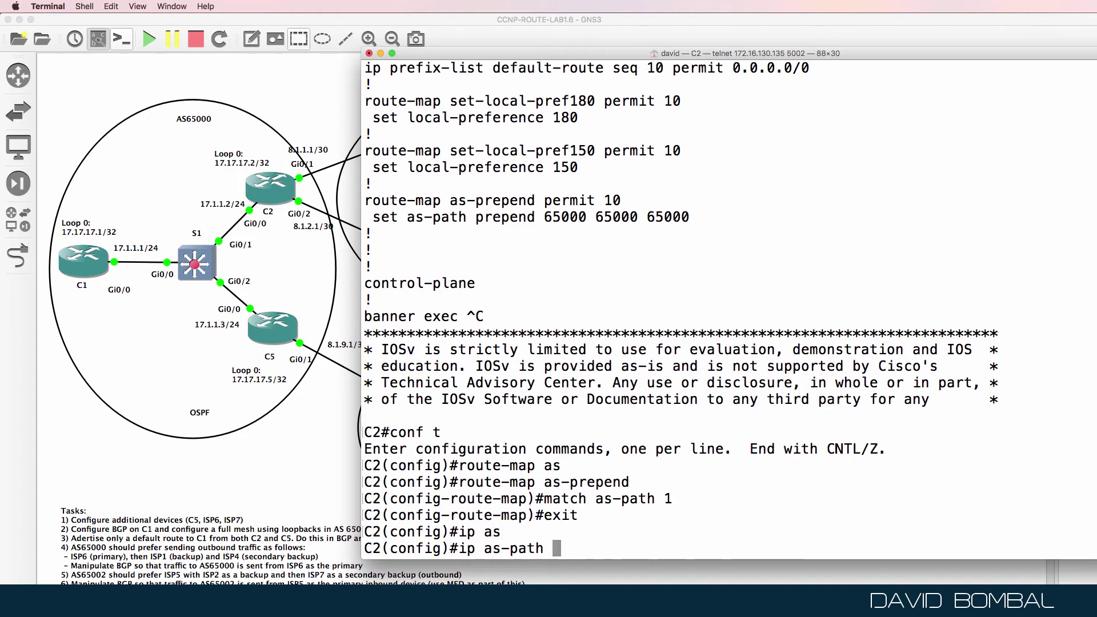
{"action": "type", "text": "ac"}
{"action": "key", "text": "Tab"}
{"action": "type", "text": "1 per"}
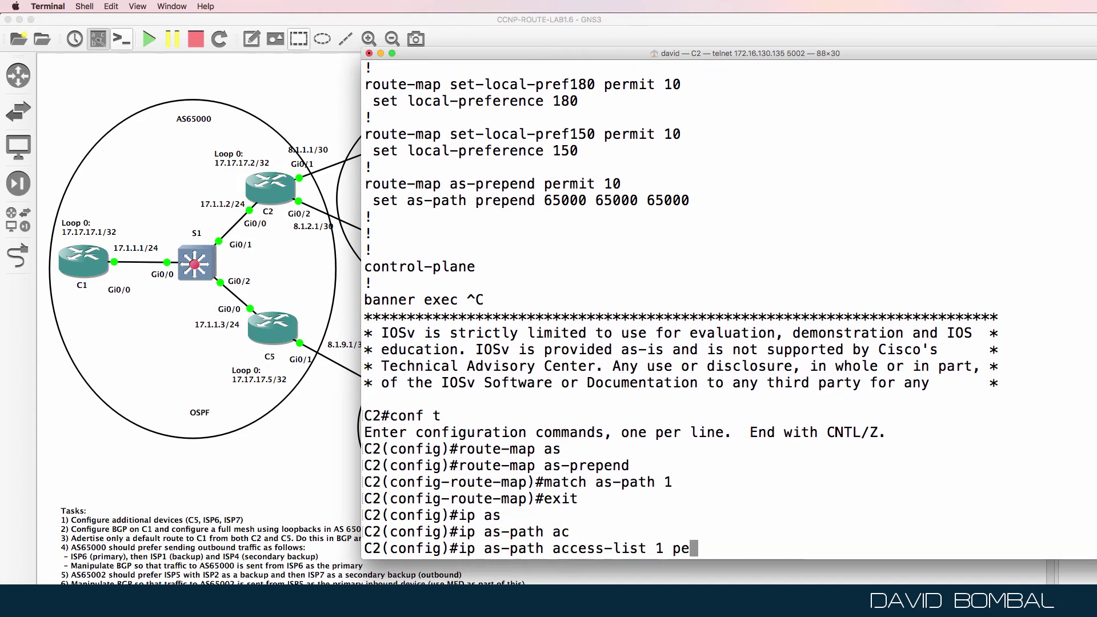
{"action": "key", "text": "Tab"}
{"action": "type", "text": "^$"}
{"action": "key", "text": "Return"}
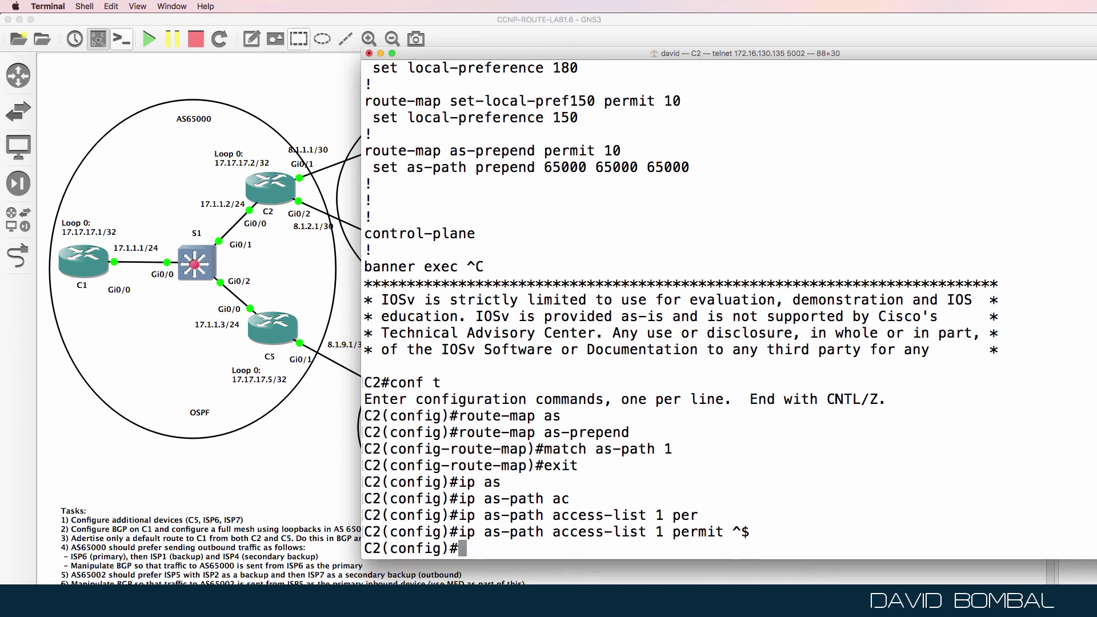
{"action": "type", "text": "end"}
{"action": "key", "text": "Return"}
Soft-reset all of C2's BGP sessions with "clear ip bgp * soft".
{"action": "type", "text": "clear i"}
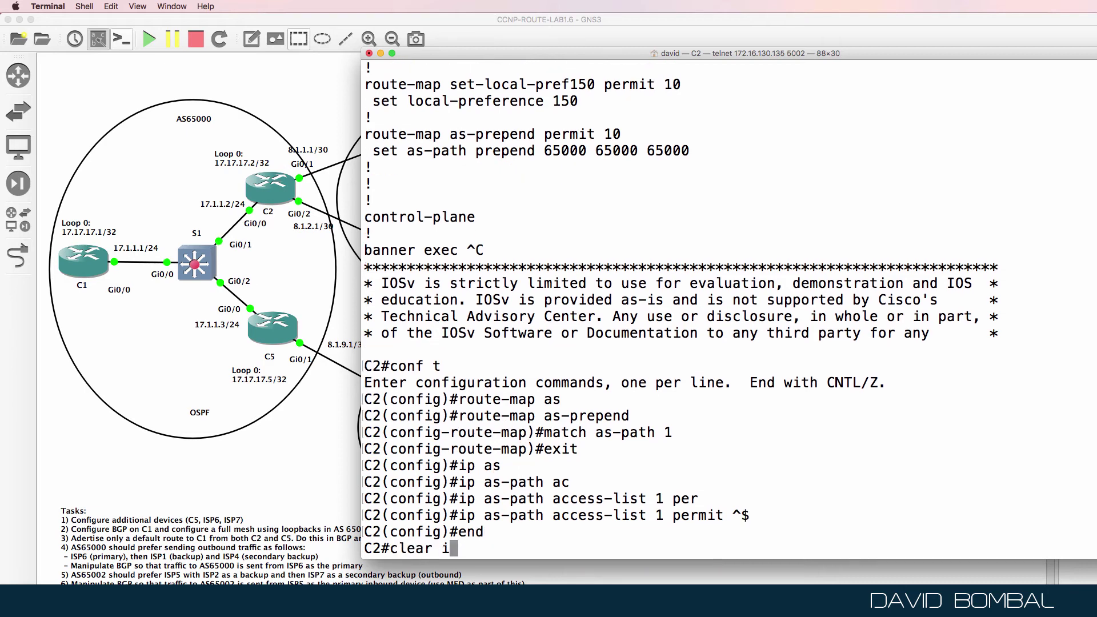
{"action": "type", "text": "p bgp * soft"}
{"action": "key", "text": "Return"}
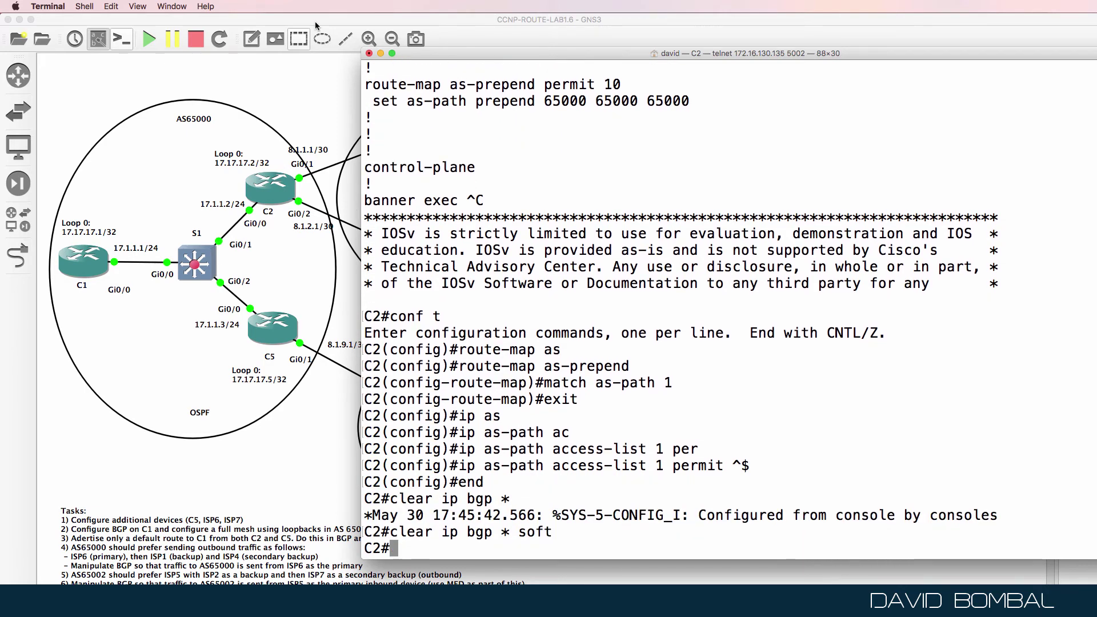
Return to the ISP1 console and review the earlier table's 8.1.12.0/30 and 8.1.9.0/30 routes through 8.1.1.1.
{"action": "key", "text": "super+Tab"}
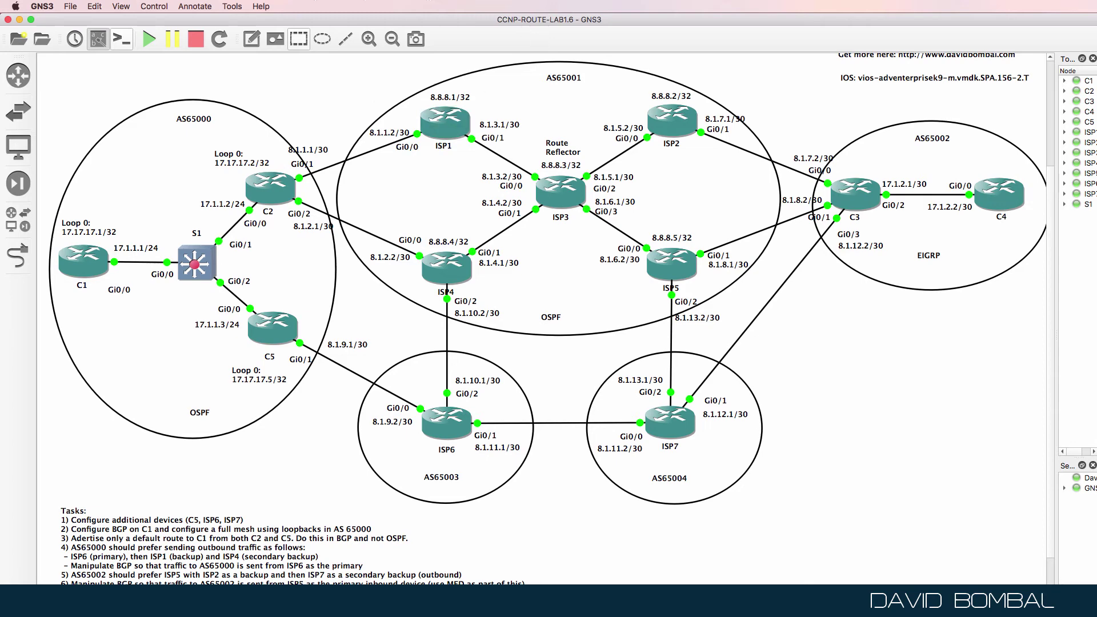
{"action": "left_click", "coordinate": [351, 574]}
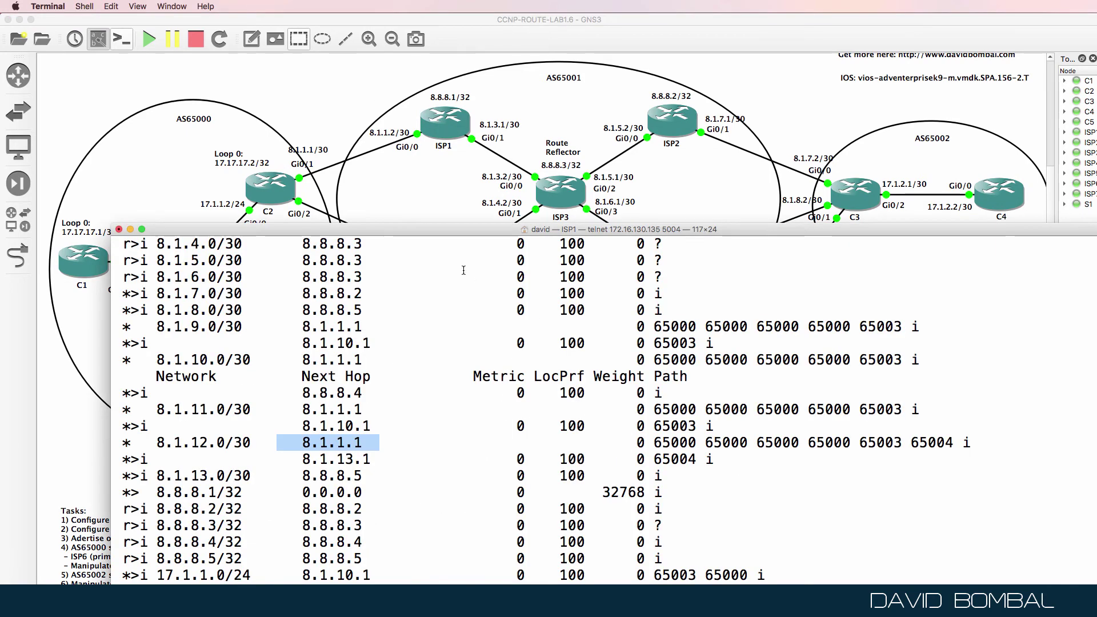
{"action": "left_click_drag", "start_coordinate": [148, 442], "coordinate": [117, 443]}
{"action": "left_click_drag", "start_coordinate": [1000, 419], "coordinate": [963, 448]}
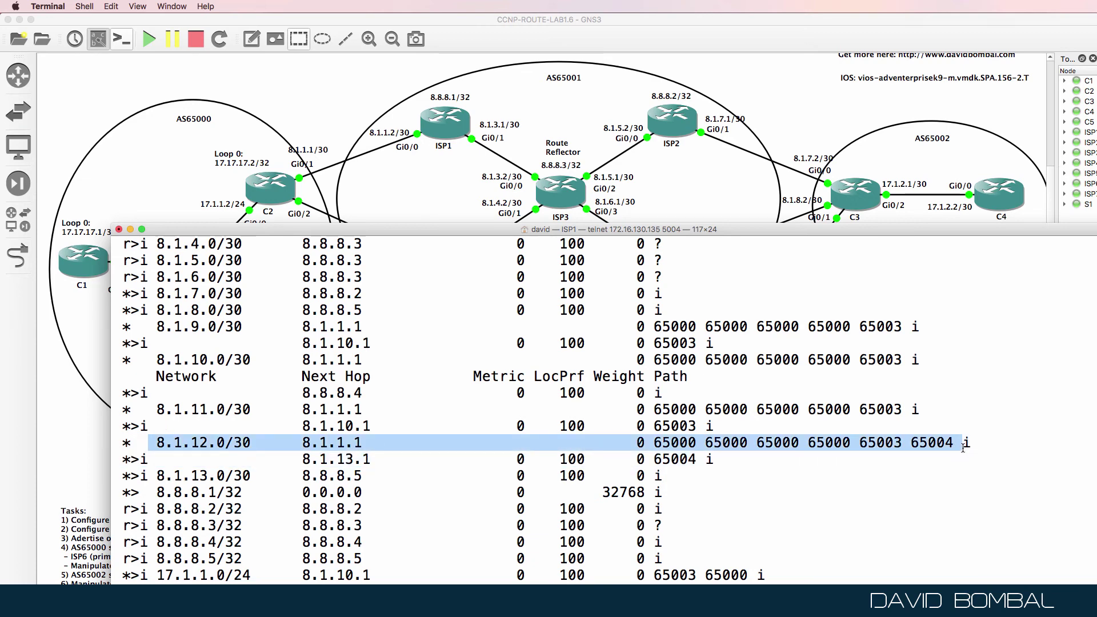
{"action": "left_click_drag", "start_coordinate": [136, 331], "coordinate": [946, 324]}
Redisplay ISP1's full BGP table with "sh ip bgp", check the 17.1.1.0/24 route via 8.1.1.1, and return to the GNS3 topology.
{"action": "left_click_drag", "start_coordinate": [737, 234], "coordinate": [722, 199]}
{"action": "type", "text": "sh ip bgp"}
{"action": "key", "text": "Return"}
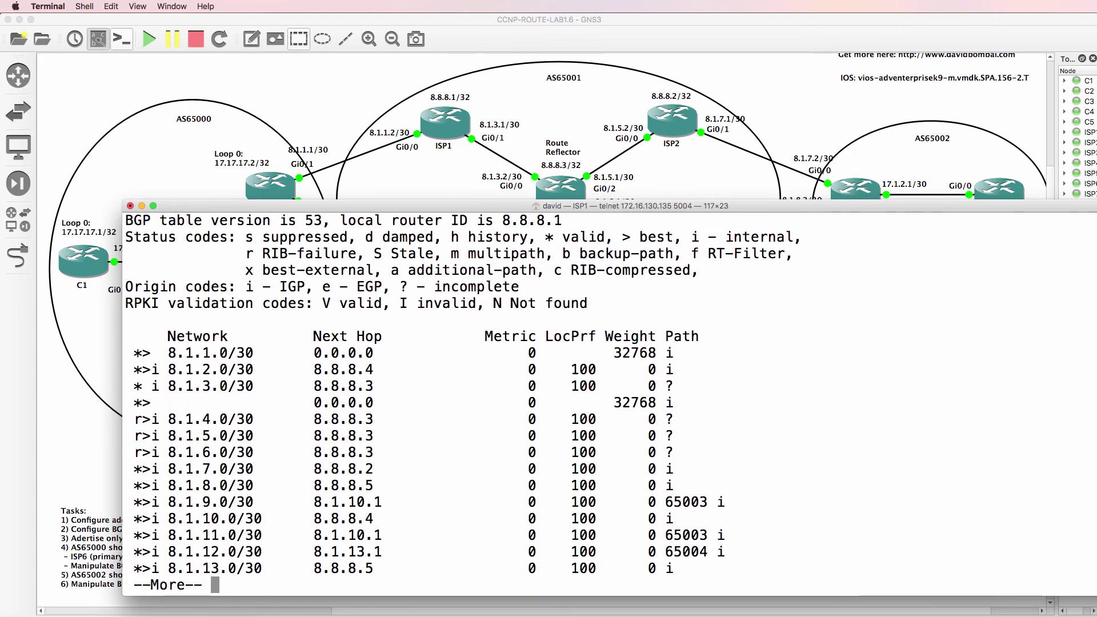
{"action": "key", "text": "space"}
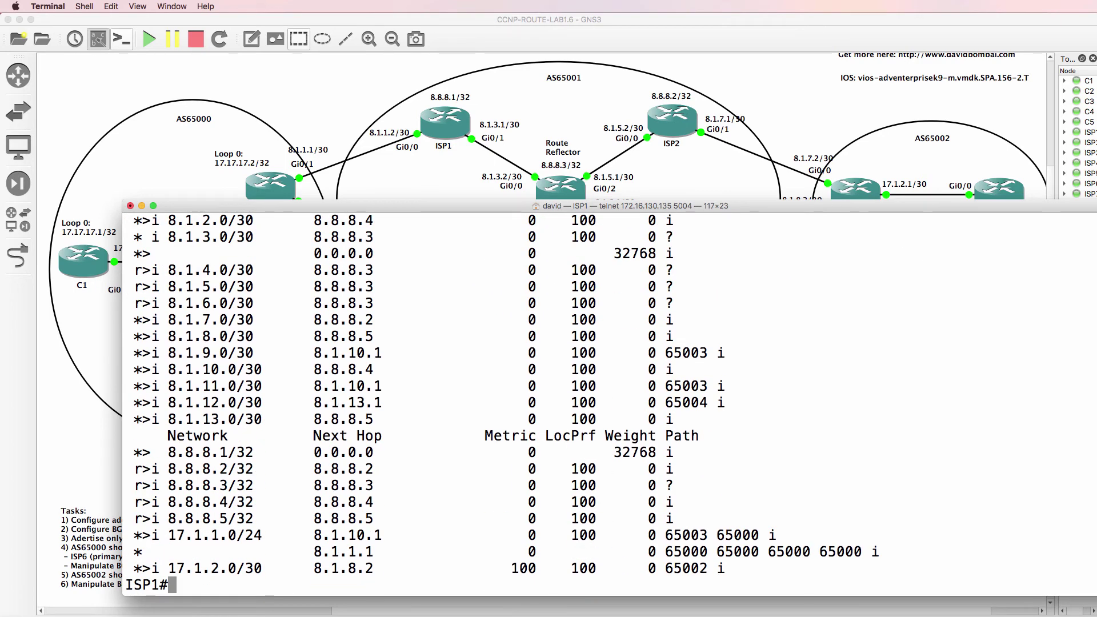
{"action": "left_click_drag", "start_coordinate": [306, 551], "coordinate": [476, 556]}
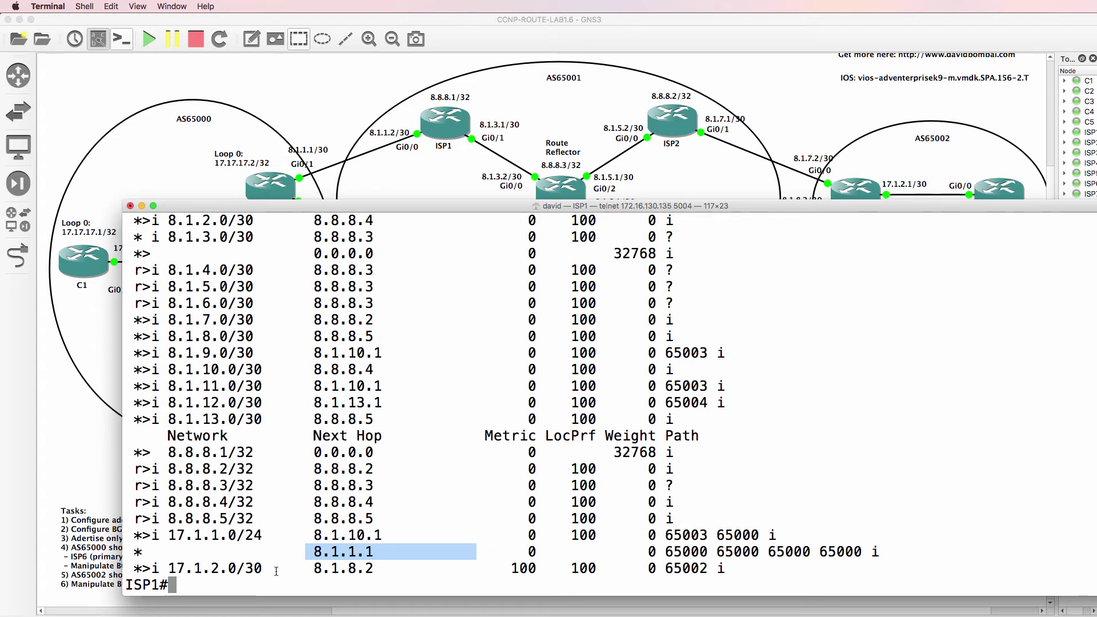
{"action": "left_click_drag", "start_coordinate": [160, 535], "coordinate": [306, 536]}
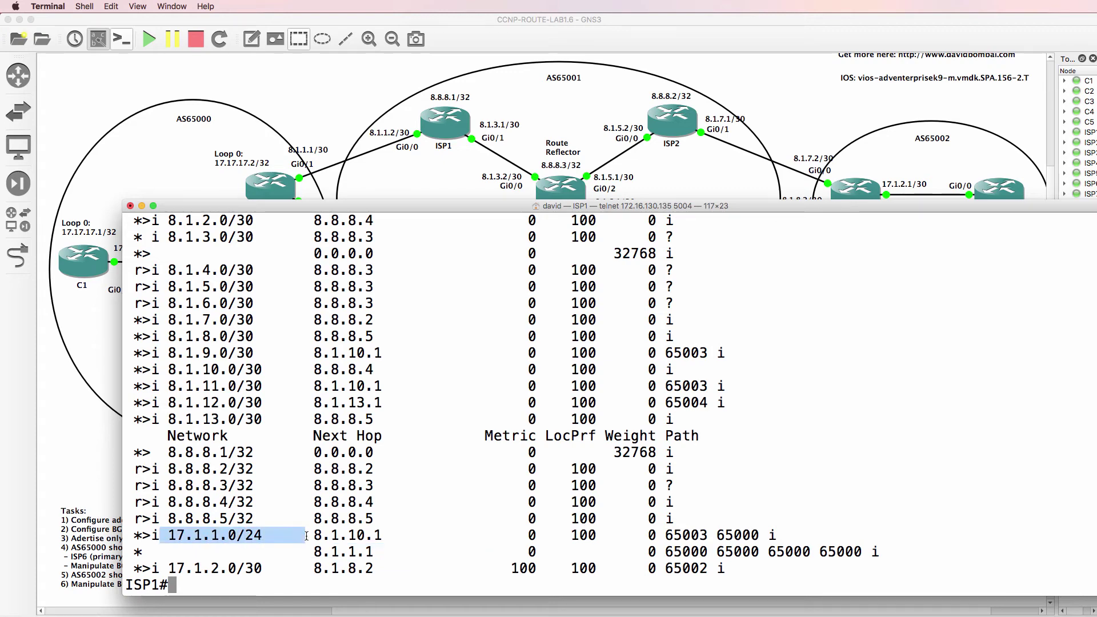
{"action": "key", "text": "super+Tab"}
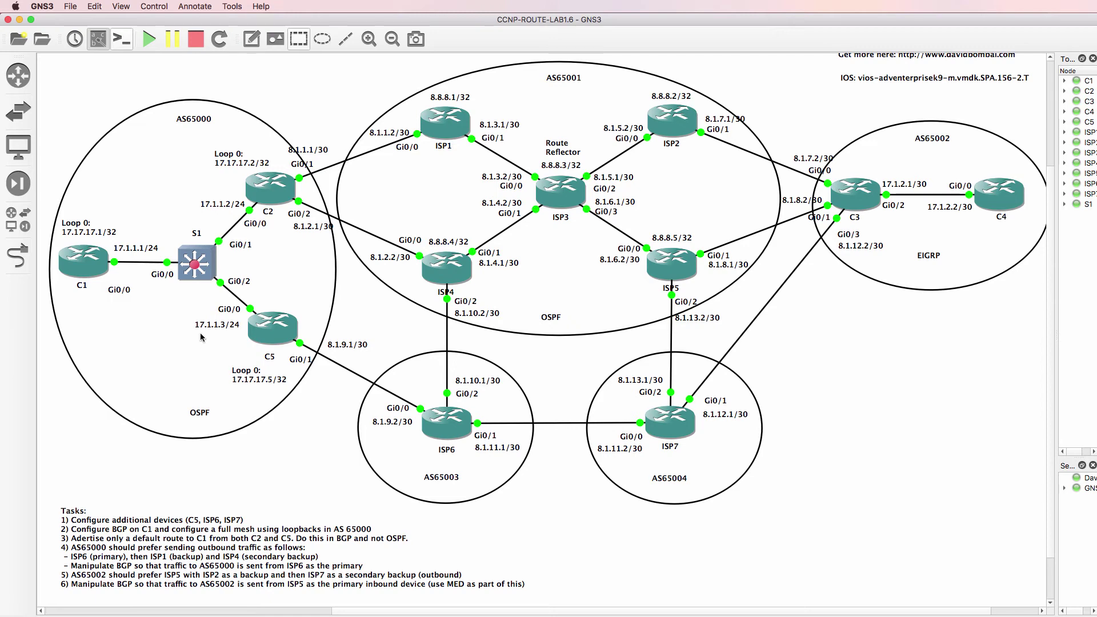
Switch to the C1 console and rerun the traceroute to 17.1.2.2.
{"action": "right_click", "coordinate": [351, 616]}
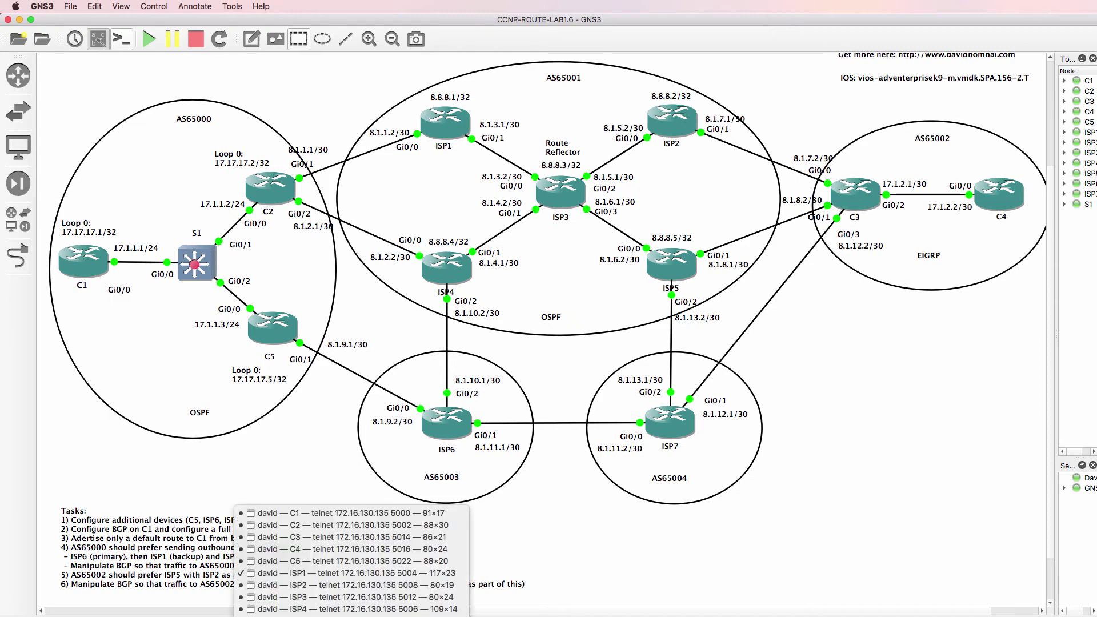
{"action": "left_click", "coordinate": [372, 512]}
{"action": "type", "text": "t"}
{"action": "key", "text": "Up"}
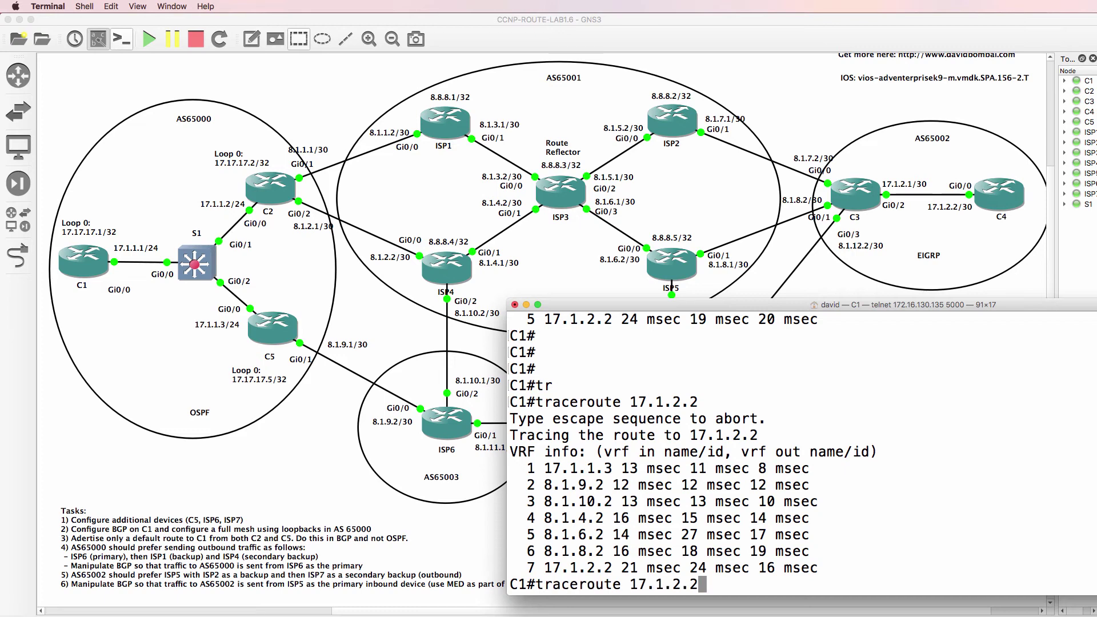
{"action": "key", "text": "Return"}
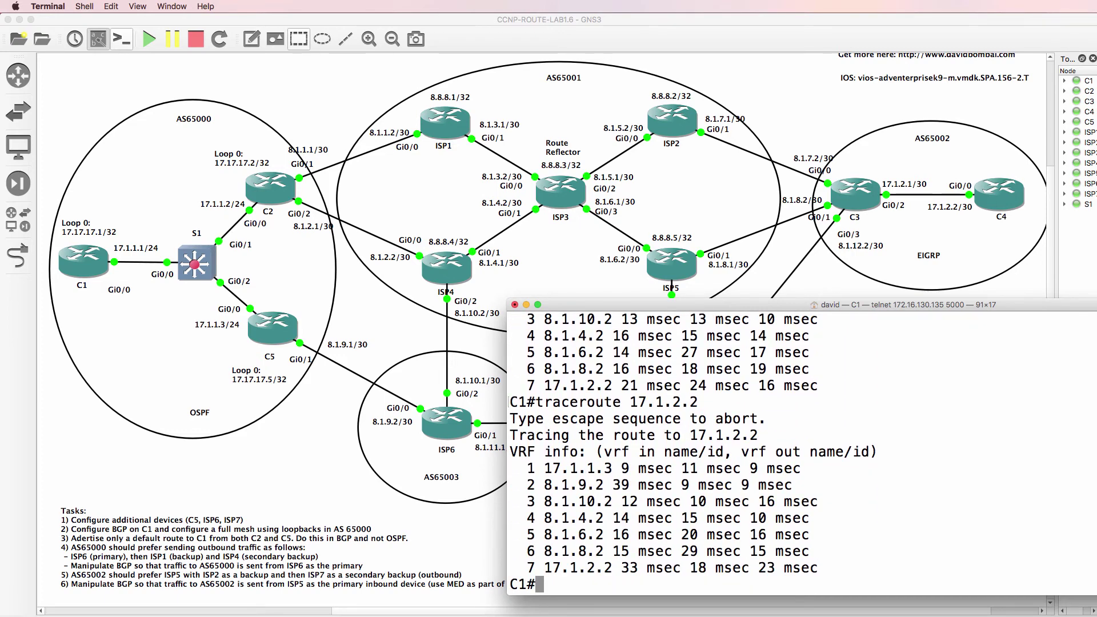
Examine hops 1, 2 and 6 of C1's traceroute against the topology's C5, ISP6 and C3 addresses.
{"action": "left_click_drag", "start_coordinate": [536, 464], "coordinate": [775, 468]}
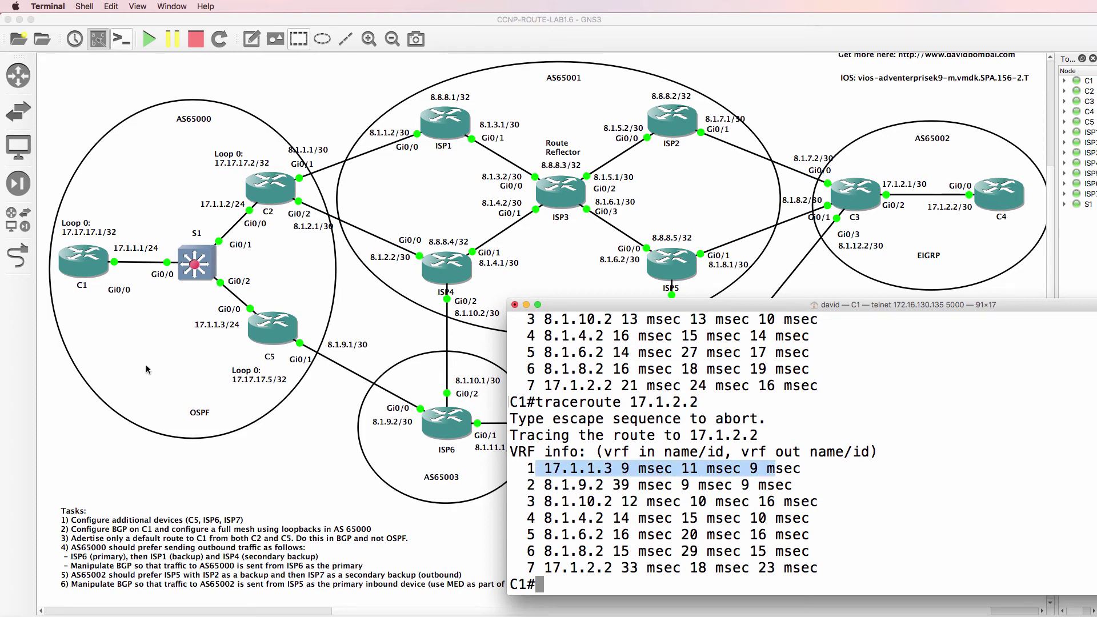
{"action": "left_click_drag", "start_coordinate": [535, 484], "coordinate": [816, 480]}
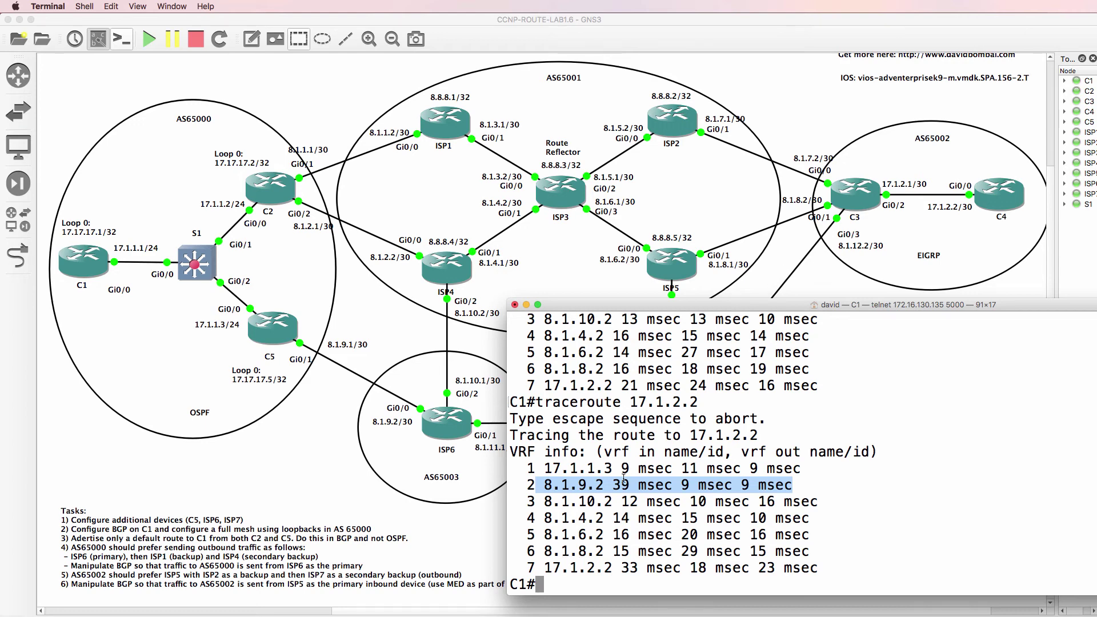
{"action": "left_click_drag", "start_coordinate": [530, 545], "coordinate": [809, 551]}
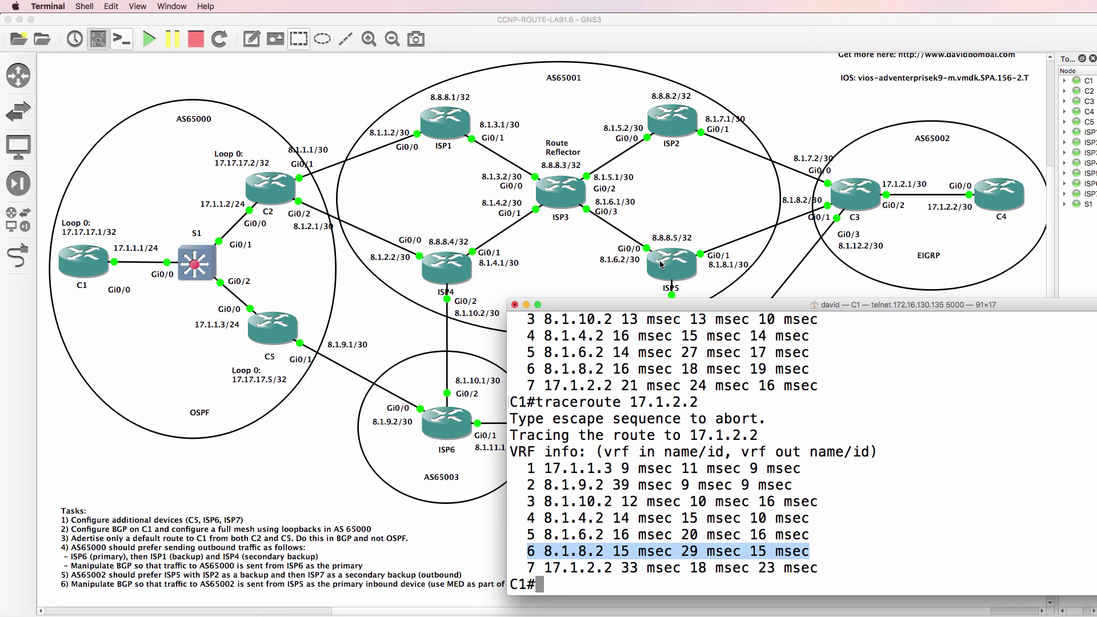
Switch to the C4 console and run a traceroute to 17.1.1.1.
{"action": "left_click", "coordinate": [342, 548]}
{"action": "type", "text": "tr"}
{"action": "key", "text": "Tab"}
{"action": "type", "text": "17"}
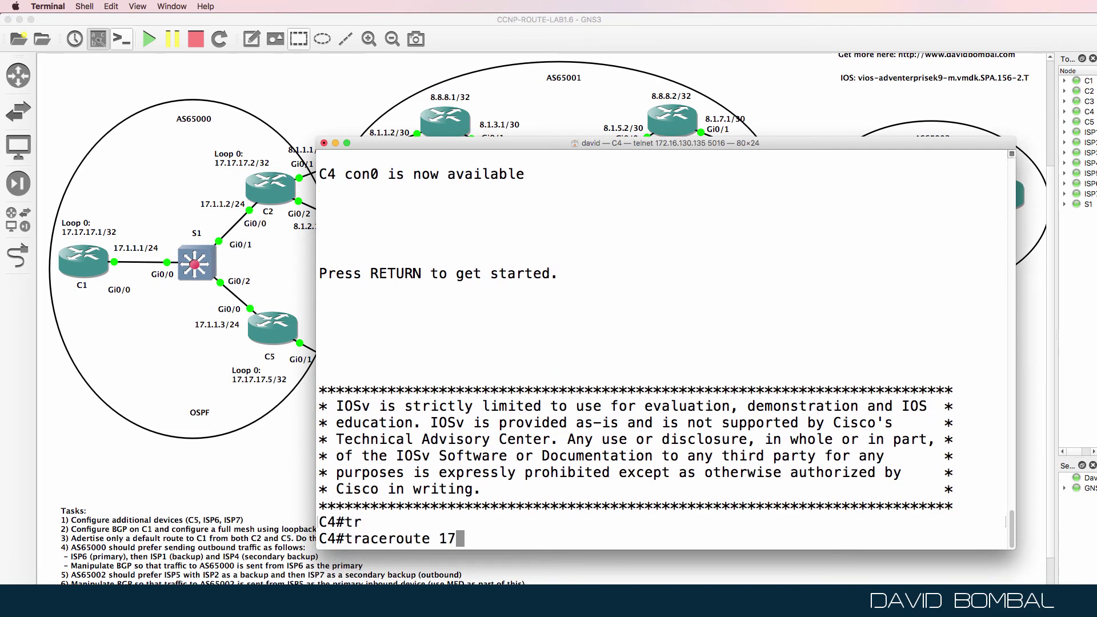
{"action": "type", "text": ".1.1.1"}
{"action": "key", "text": "Return"}
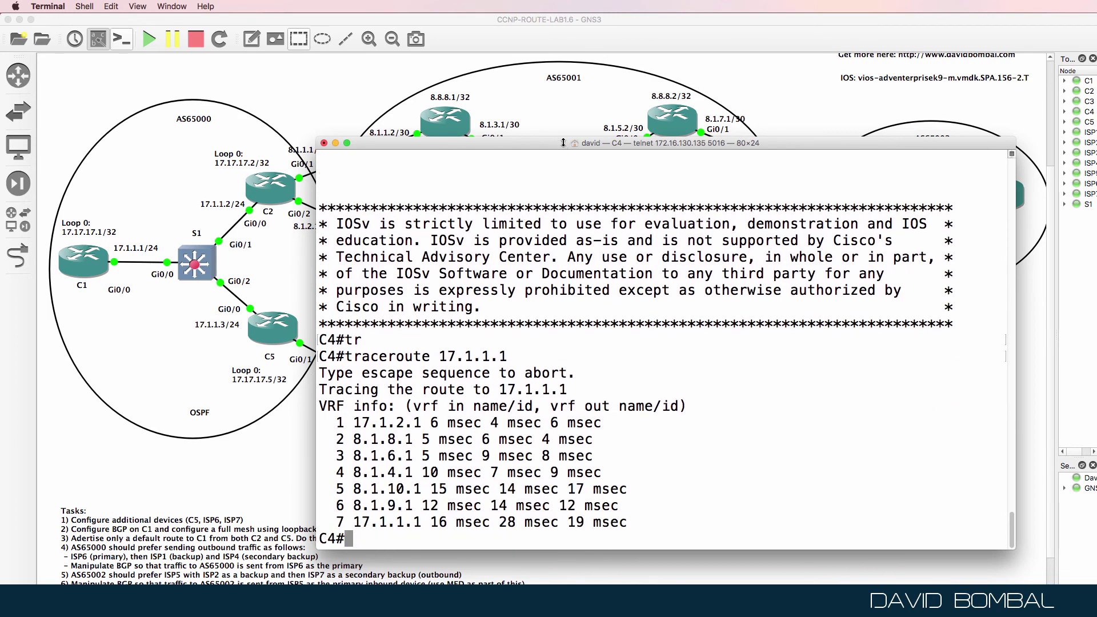
Shrink and move the C4 console clear of the topology, and examine hops 2 and 6 of its traceroute.
{"action": "left_click_drag", "start_coordinate": [565, 138], "coordinate": [583, 303]}
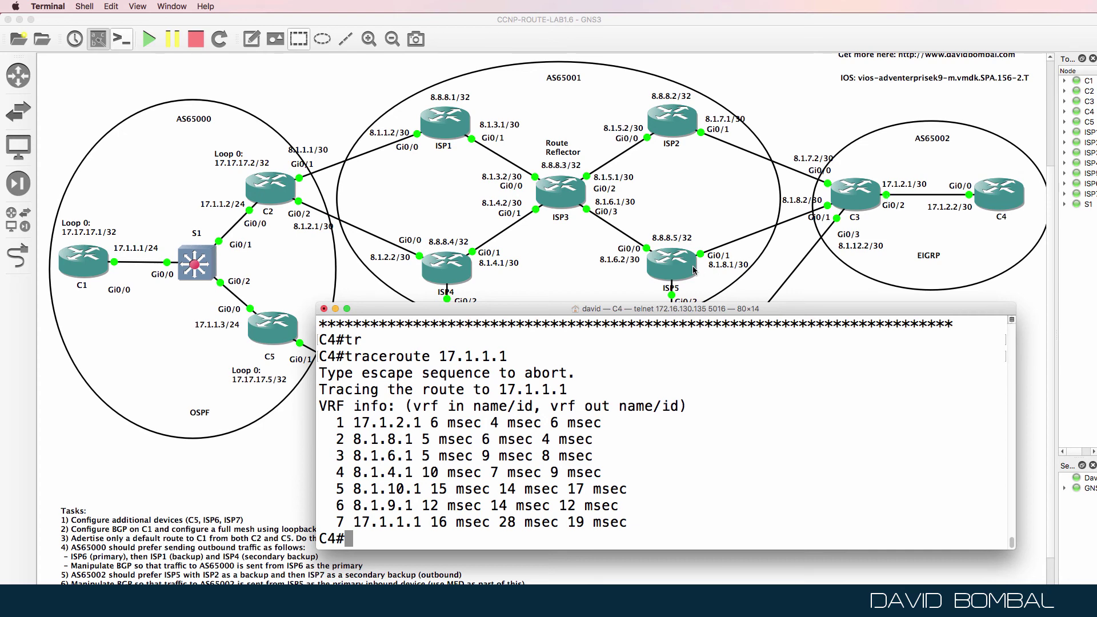
{"action": "left_click_drag", "start_coordinate": [352, 439], "coordinate": [452, 434]}
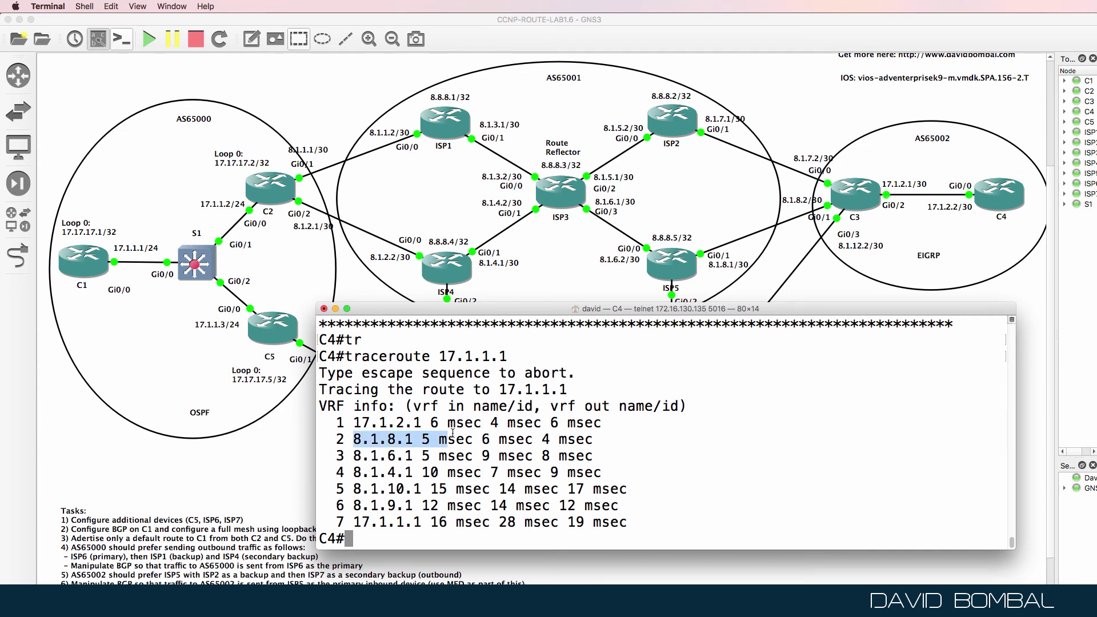
{"action": "left_click_drag", "start_coordinate": [443, 311], "coordinate": [680, 306]}
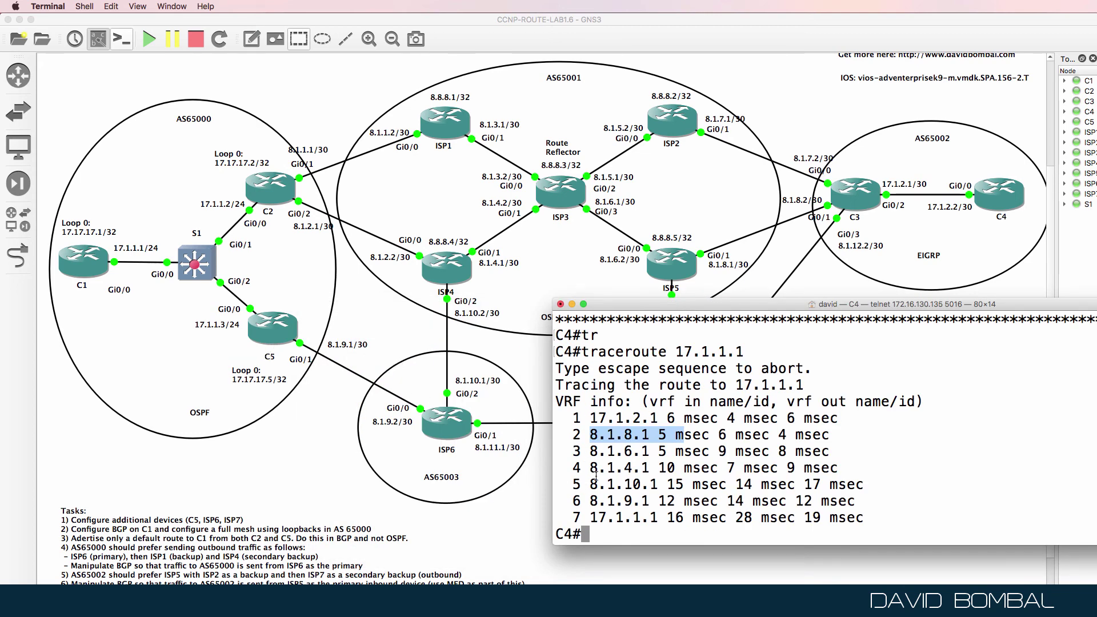
{"action": "left_click_drag", "start_coordinate": [582, 500], "coordinate": [769, 501]}
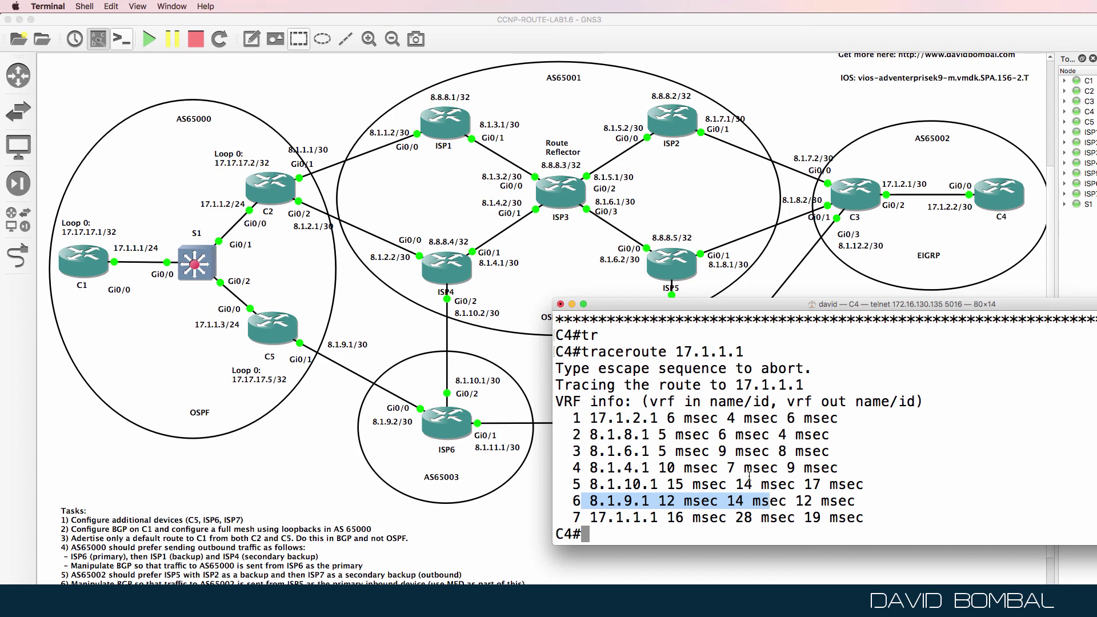
Save C4's configuration with "wr" and return to the GNS3 topology.
{"action": "type", "text": "wr"}
{"action": "key", "text": "Return"}
{"action": "left_click", "coordinate": [517, 47]}
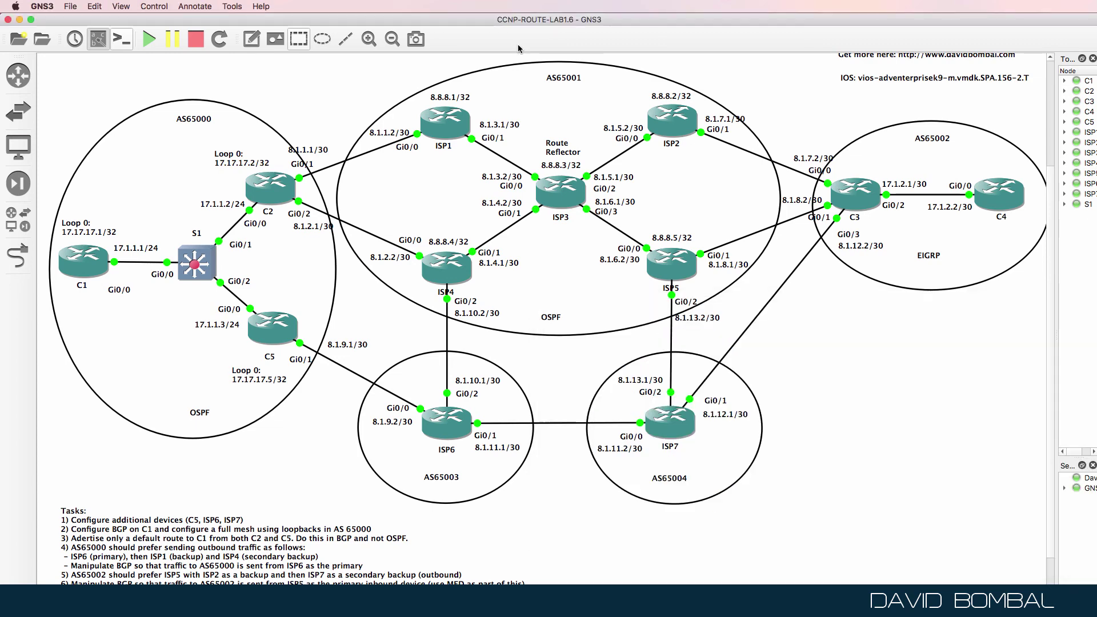